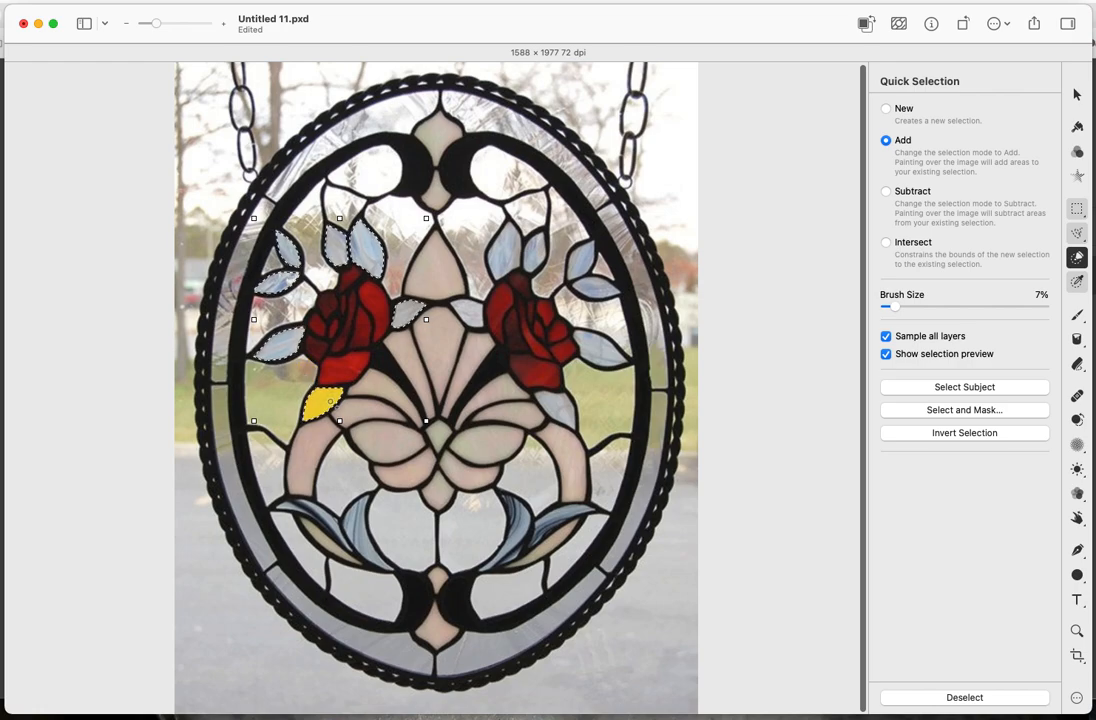
Add the small inner leaf beside the left rose to the selection and apply an Image Fill effect to the selected leaves.
{"action": "left_click", "coordinate": [407, 312]}
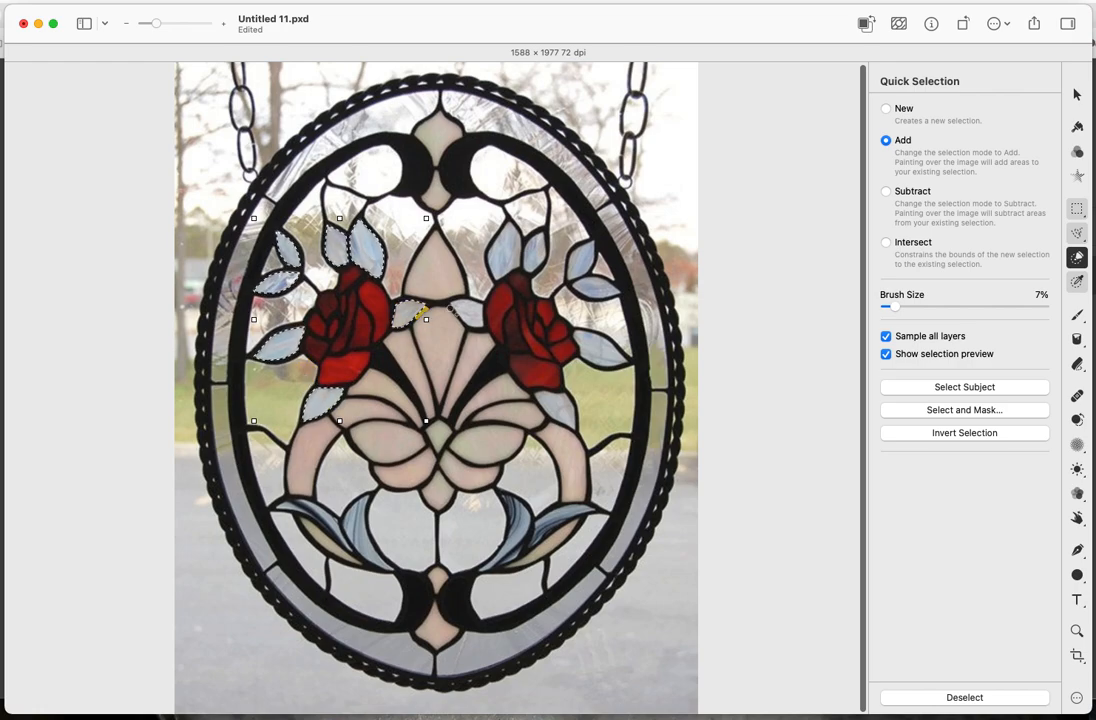
{"action": "left_click", "coordinate": [1077, 176]}
{"action": "left_click", "coordinate": [988, 226]}
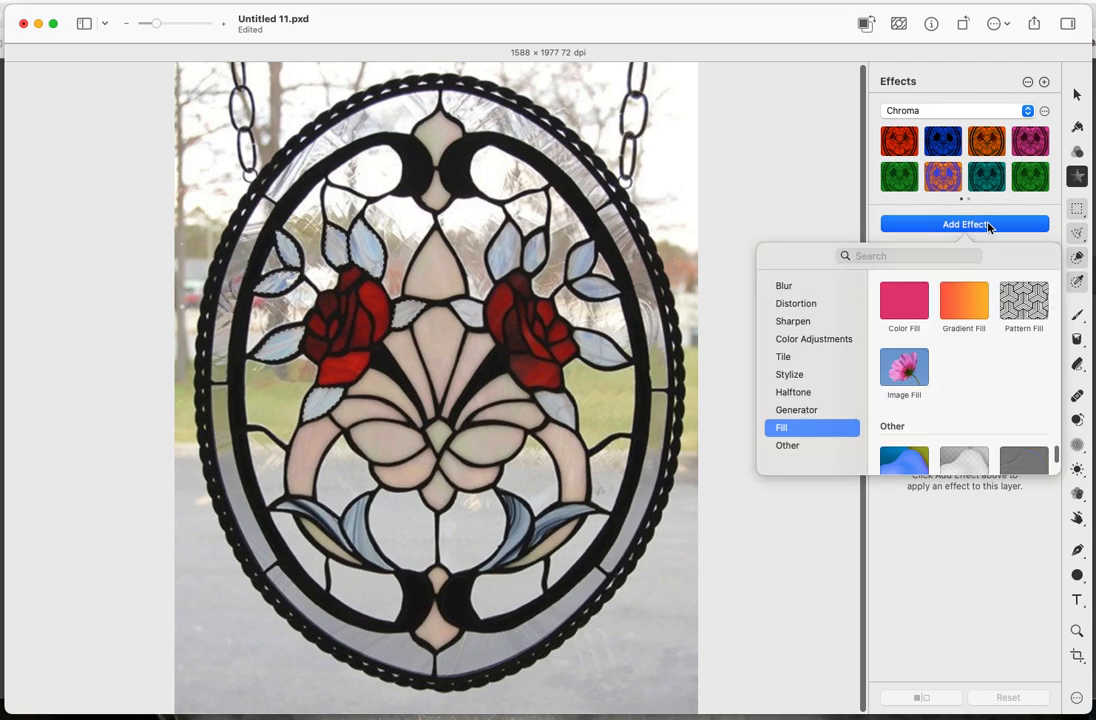
{"action": "left_click", "coordinate": [905, 367]}
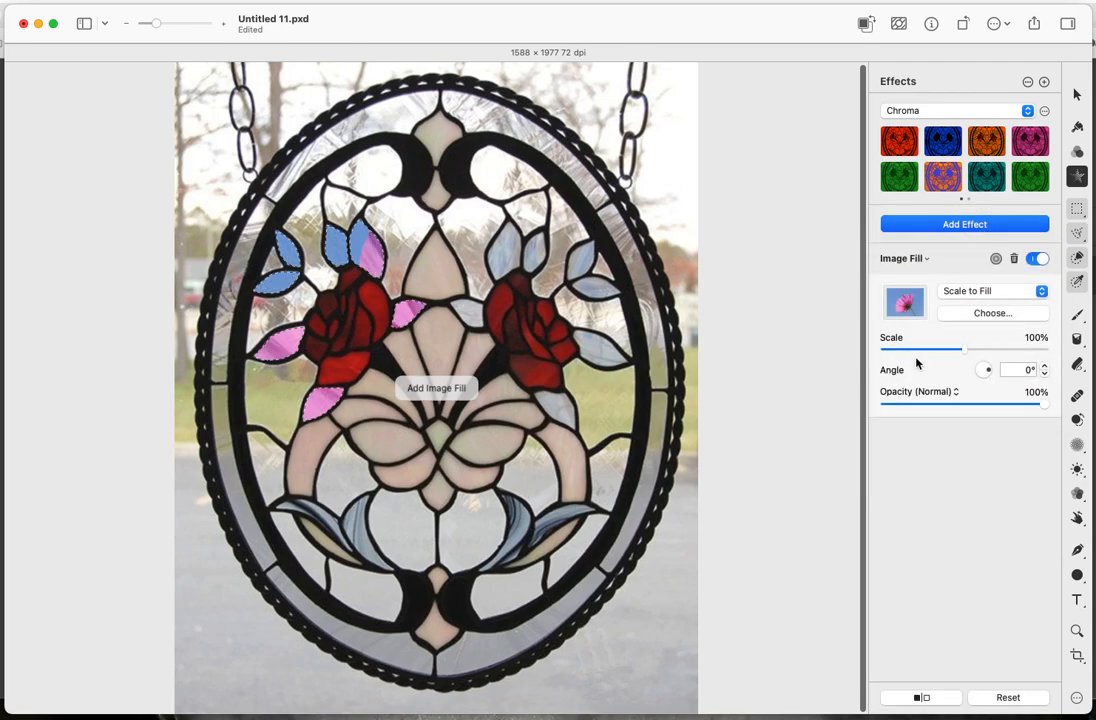
Use Green Flemish.jpeg from the glass swatches folder as the left leaves' fill image, with scale 111% and angle 76.6°.
{"action": "left_click", "coordinate": [980, 314]}
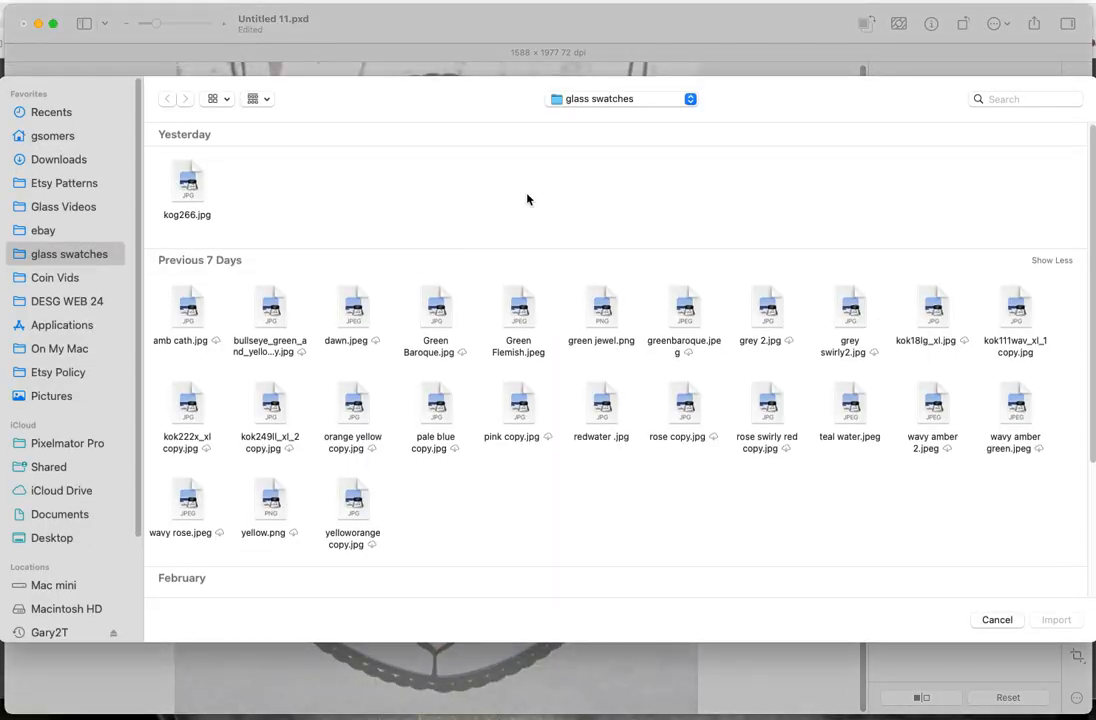
{"action": "left_click", "coordinate": [997, 620]}
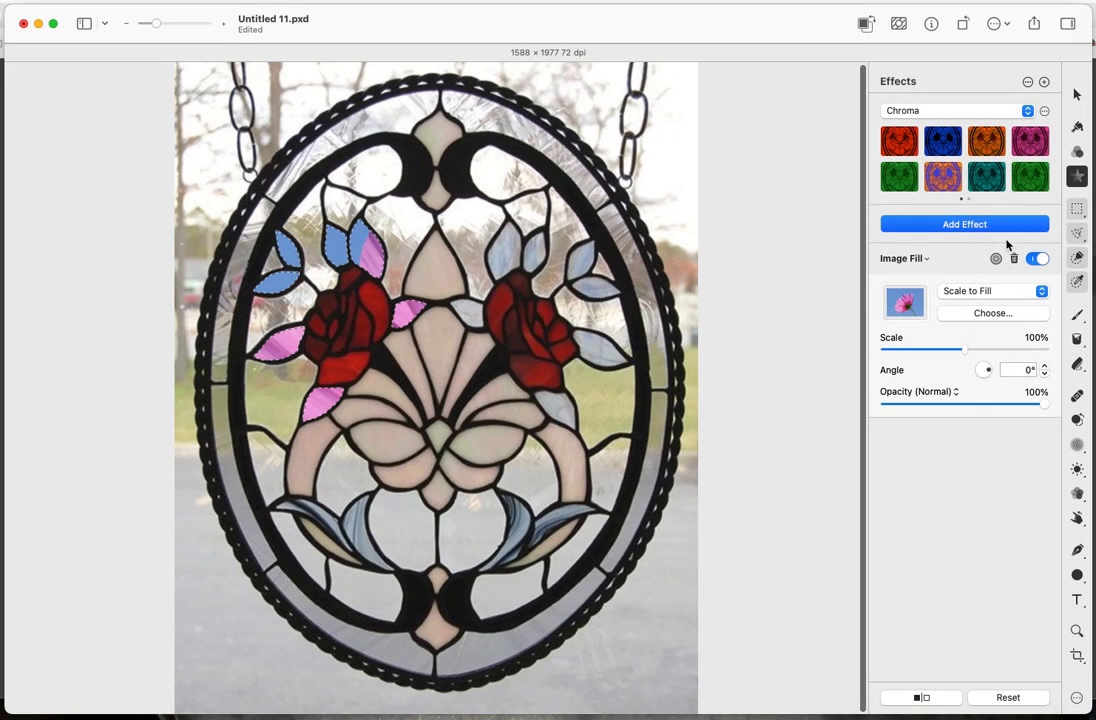
{"action": "left_click", "coordinate": [980, 316]}
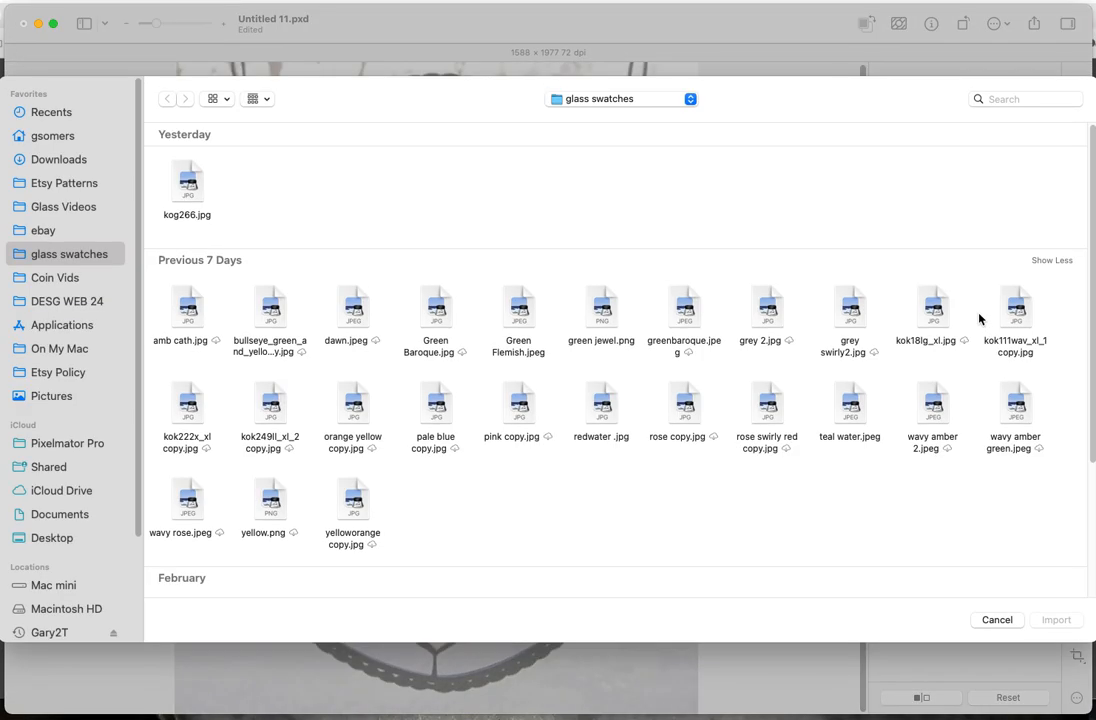
{"action": "scroll", "coordinate": [634, 256], "scroll_direction": "down", "scroll_amount": 1}
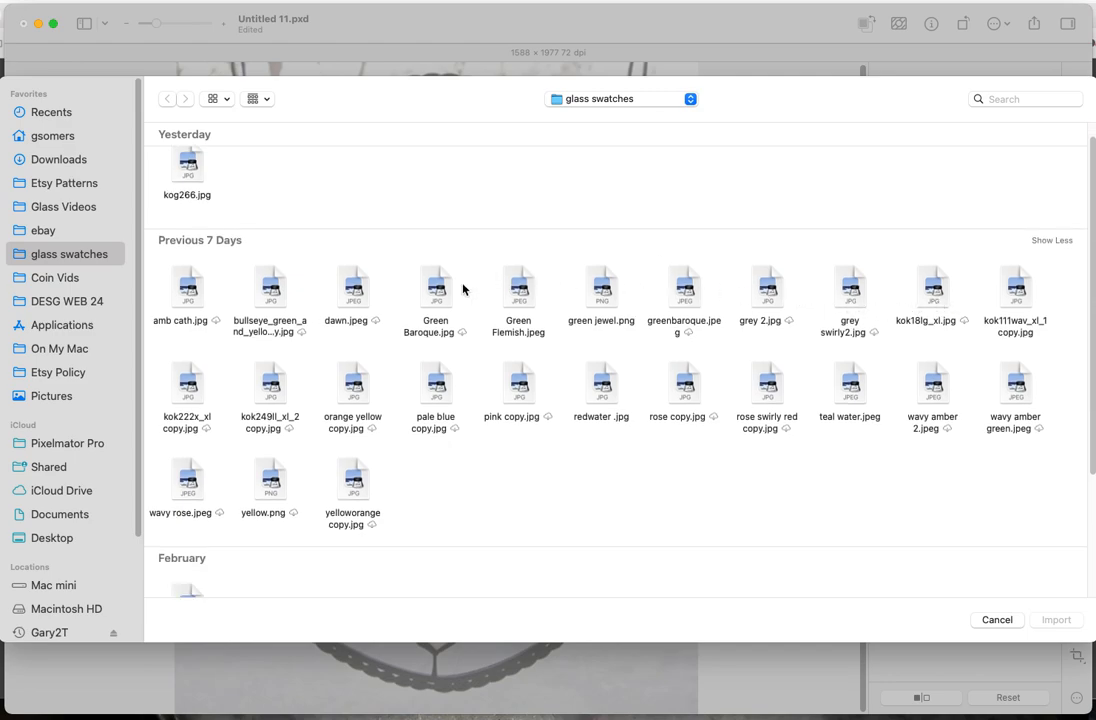
{"action": "double_click", "coordinate": [522, 290]}
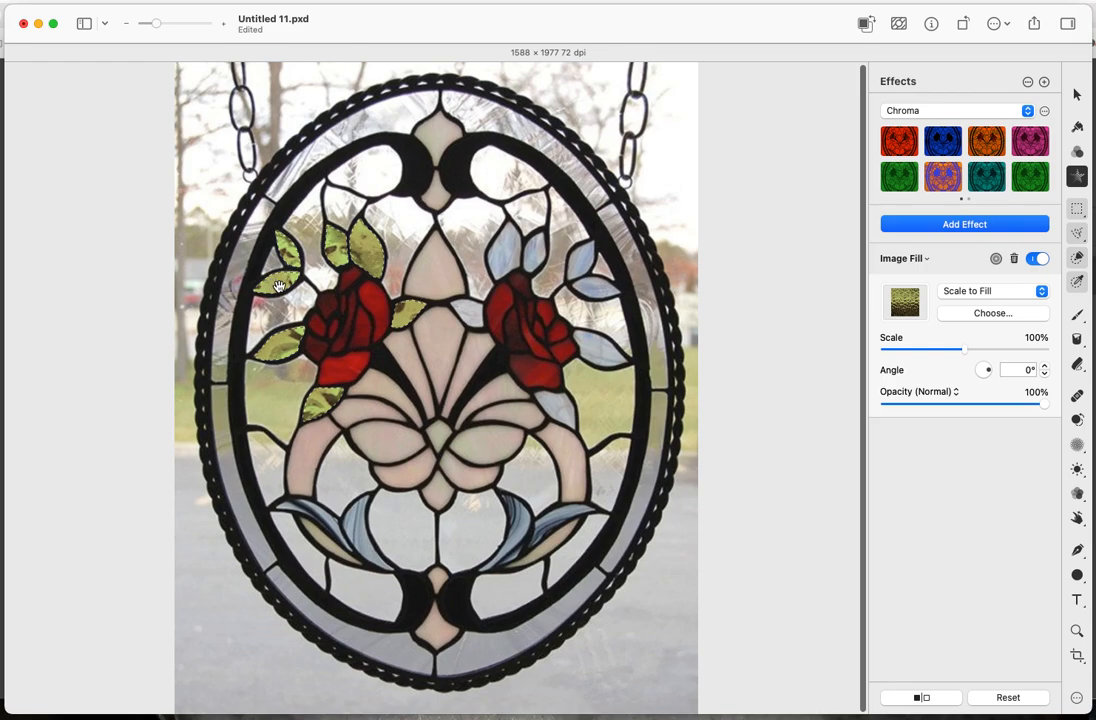
{"action": "left_click_drag", "start_coordinate": [966, 351], "coordinate": [985, 371]}
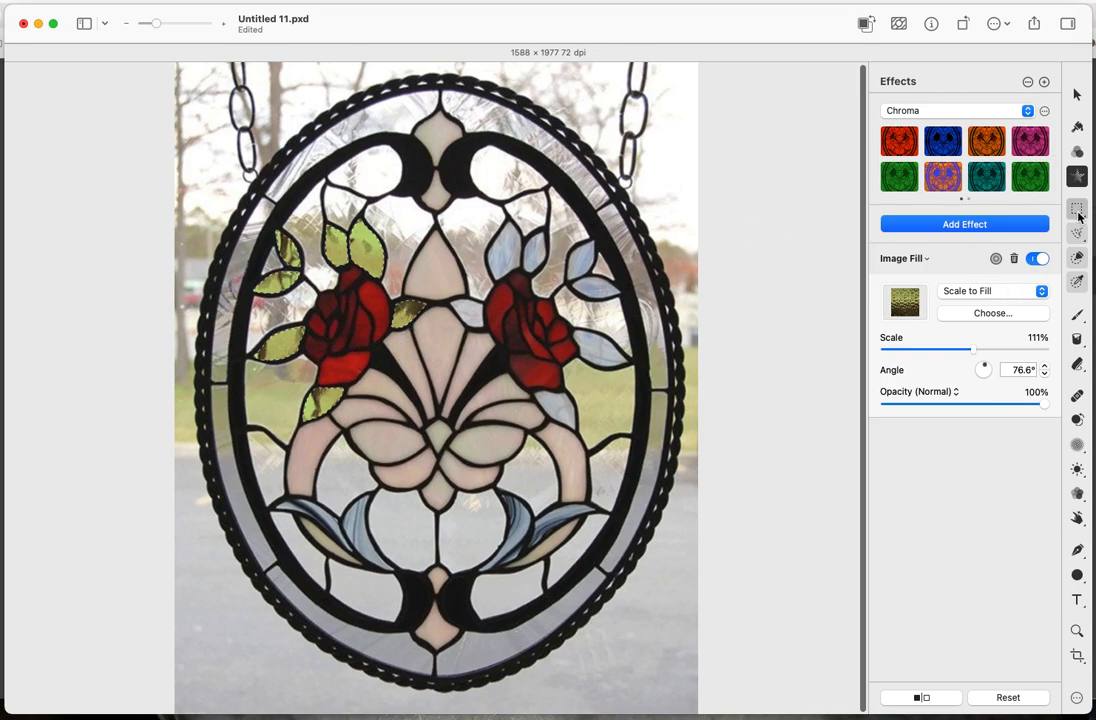
Return to the Quick Selection tool and deselect the left rose's leaves.
{"action": "left_click", "coordinate": [1077, 258]}
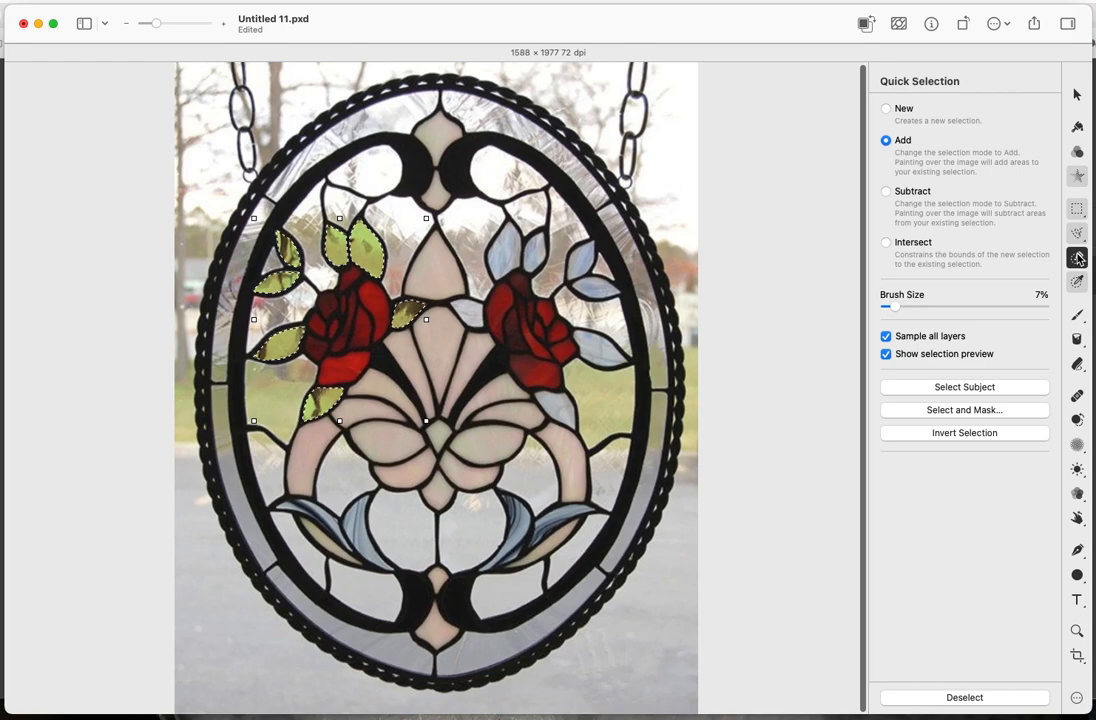
{"action": "right_click", "coordinate": [497, 262]}
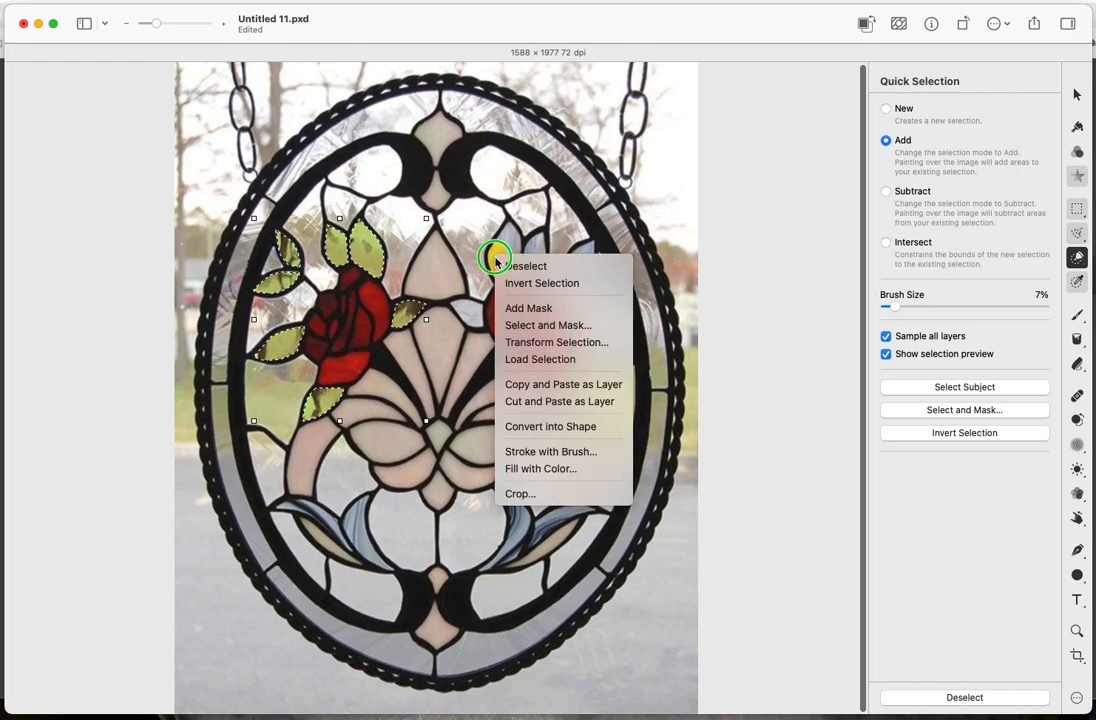
{"action": "left_click", "coordinate": [518, 266]}
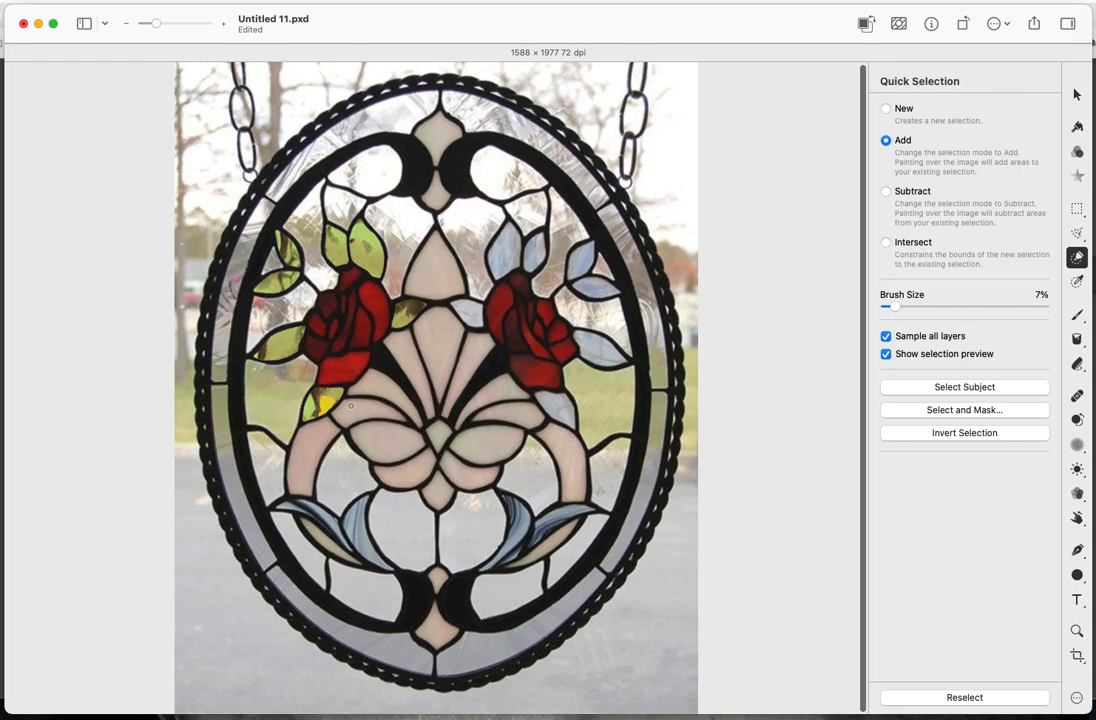
Quick-select all seven pale blue leaves around the right rose, including the small inner leaf and the one below the rose.
{"action": "left_click", "coordinate": [502, 254]}
{"action": "left_click_drag", "start_coordinate": [156, 22], "coordinate": [164, 22]}
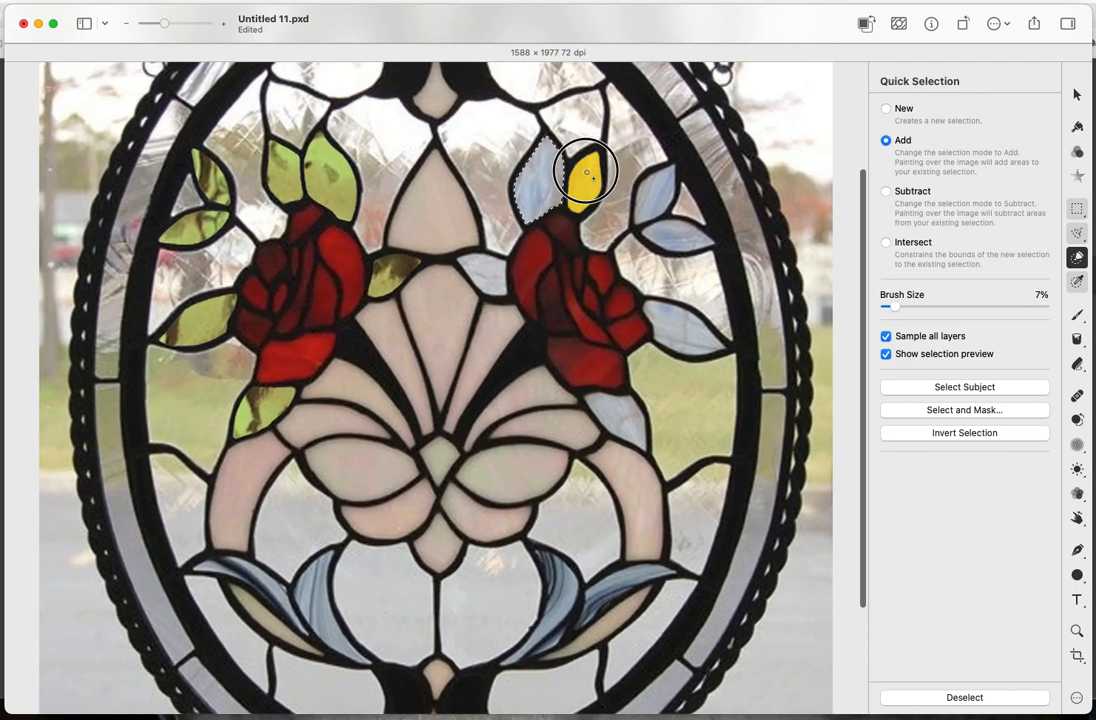
{"action": "left_click", "coordinate": [585, 178]}
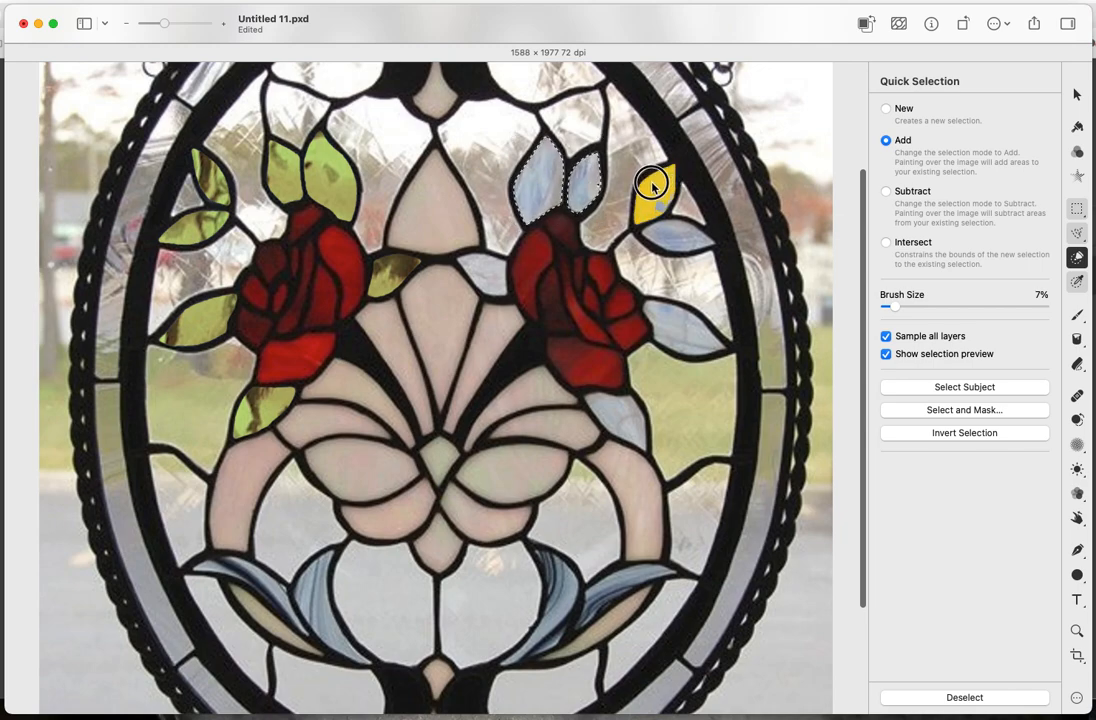
{"action": "left_click", "coordinate": [660, 197]}
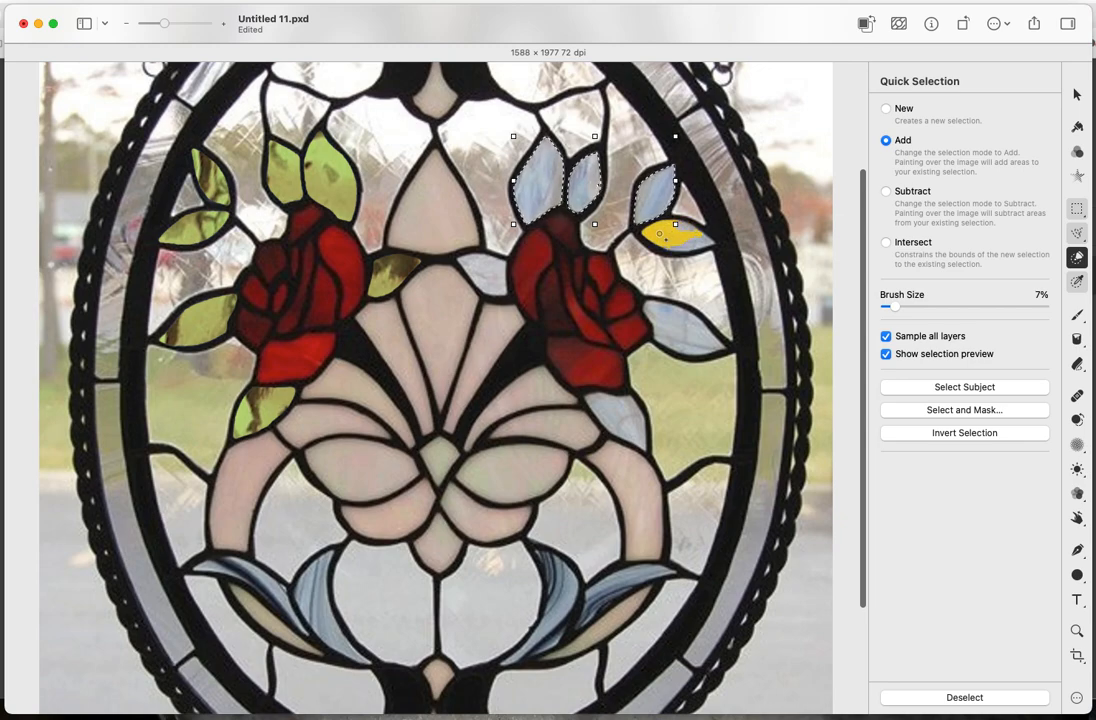
{"action": "left_click_drag", "start_coordinate": [659, 233], "coordinate": [694, 242]}
{"action": "left_click_drag", "start_coordinate": [470, 266], "coordinate": [472, 268]}
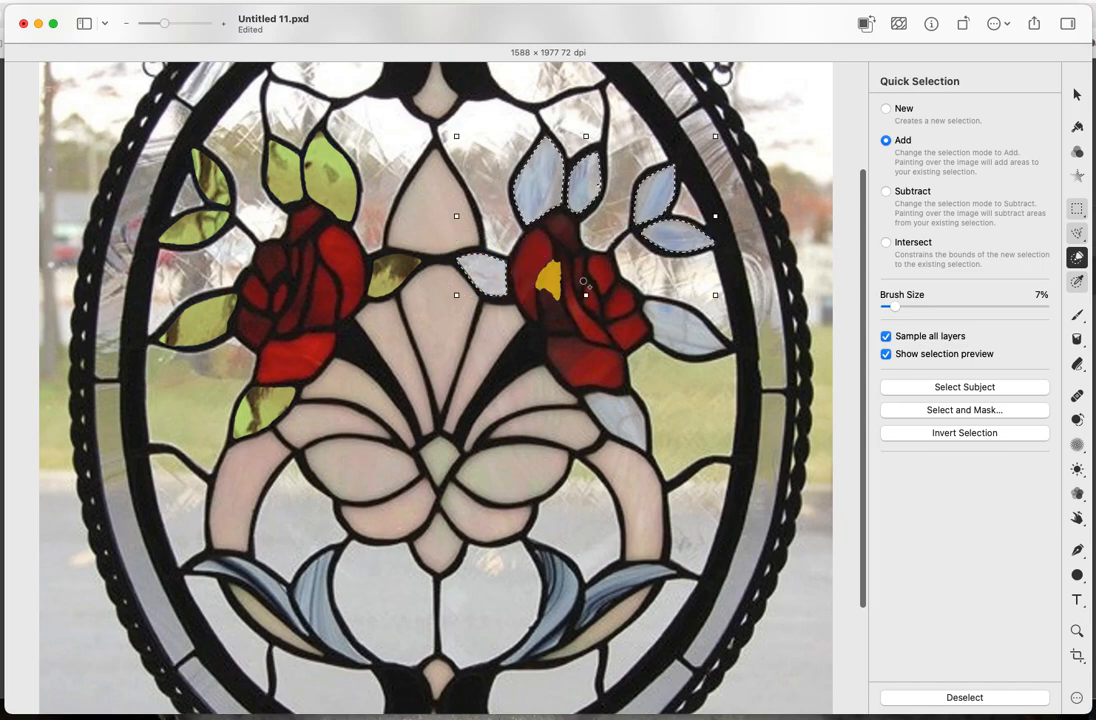
{"action": "left_click_drag", "start_coordinate": [659, 317], "coordinate": [698, 340]}
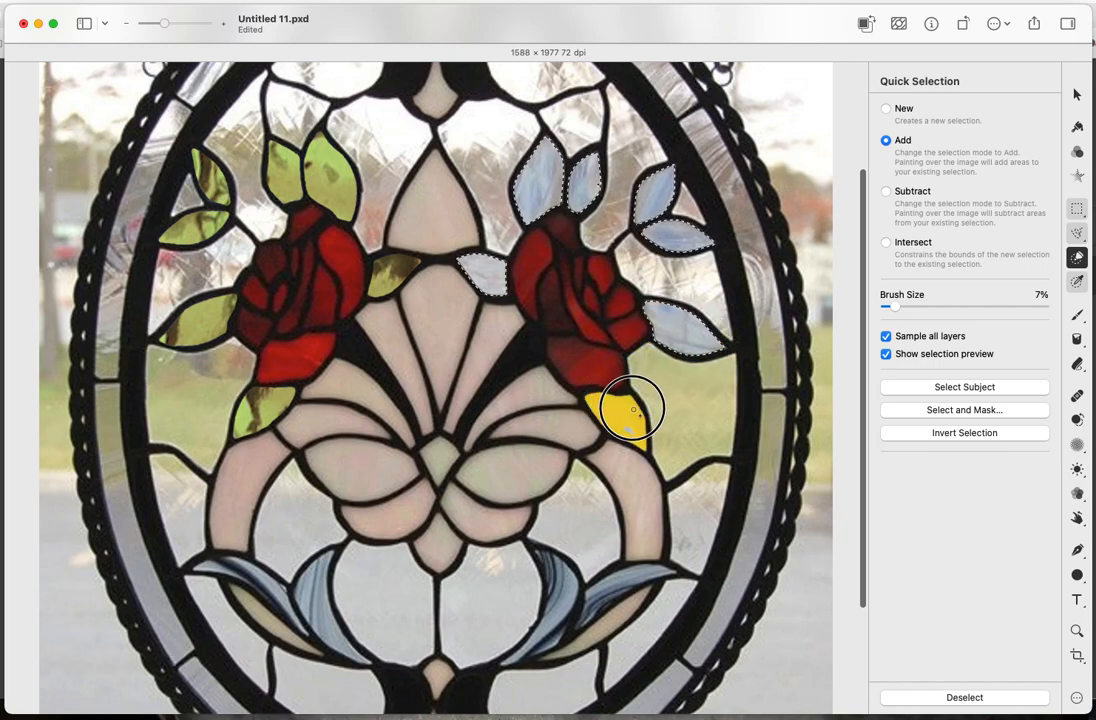
{"action": "left_click", "coordinate": [629, 428]}
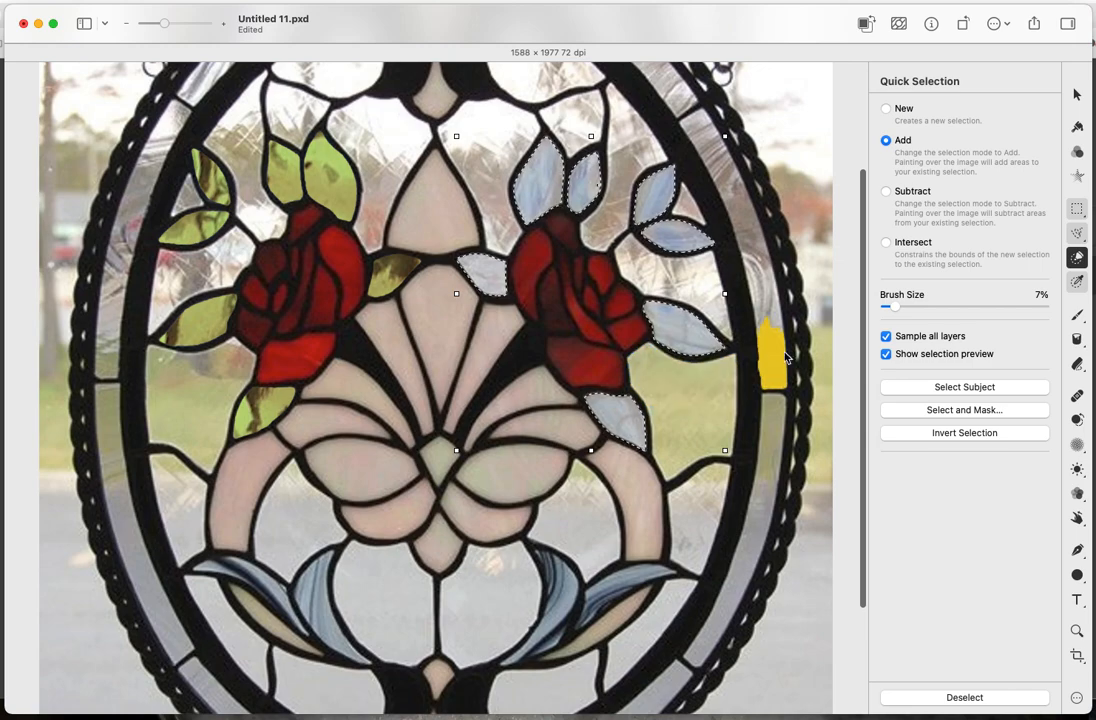
Apply an Image Fill to the right rose's leaves using the Green Flemish.jpeg swatch and set its angle to 343.4°.
{"action": "left_click", "coordinate": [1075, 176]}
{"action": "left_click", "coordinate": [973, 226]}
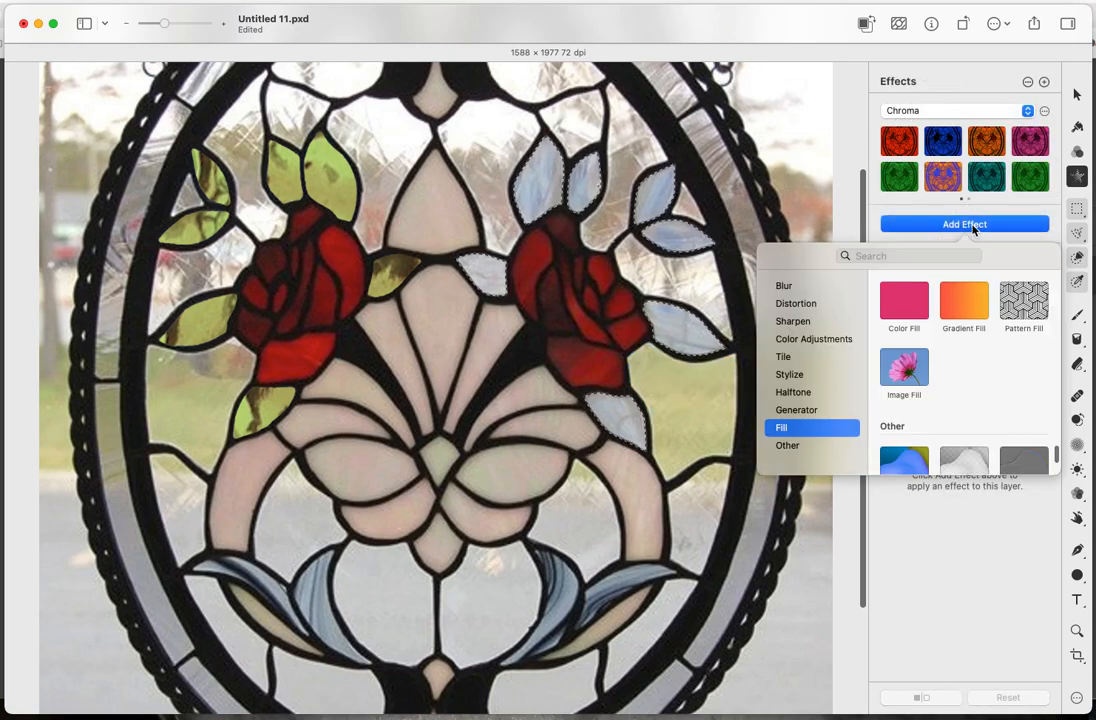
{"action": "left_click", "coordinate": [912, 360]}
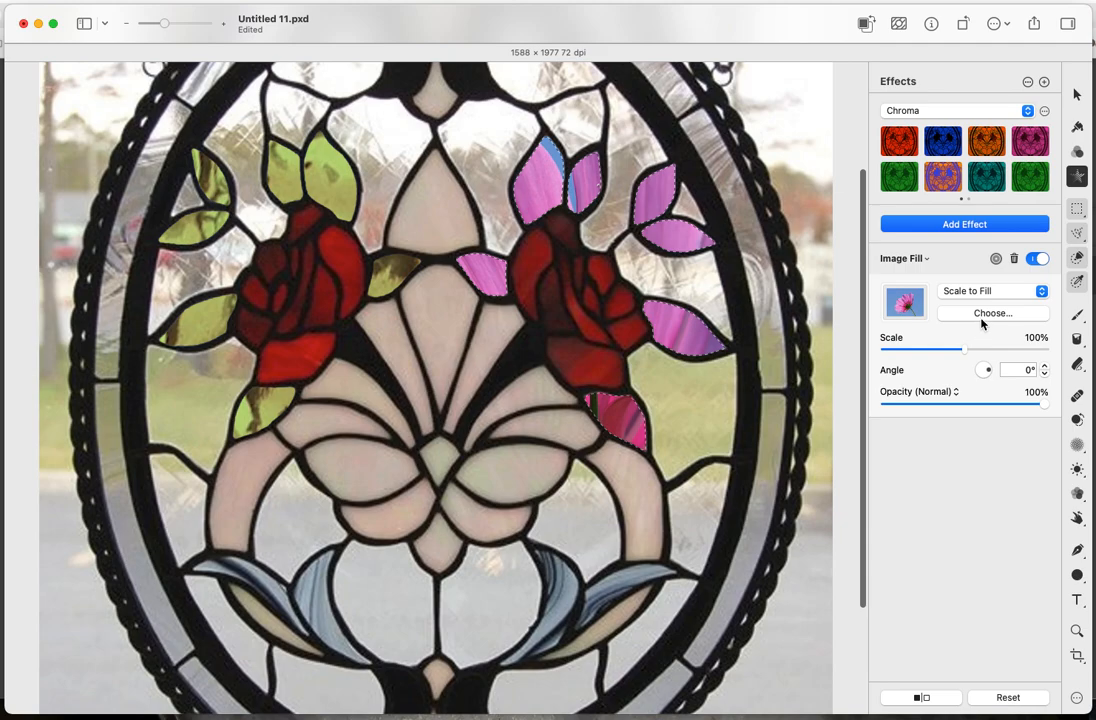
{"action": "left_click", "coordinate": [983, 316]}
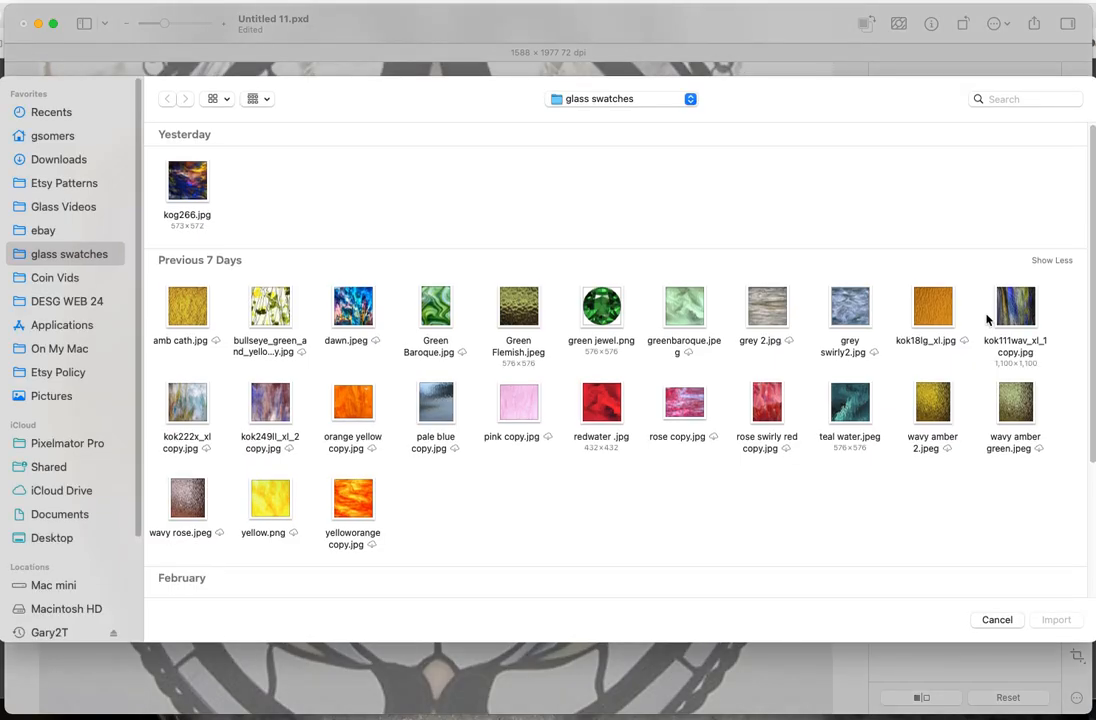
{"action": "double_click", "coordinate": [520, 307]}
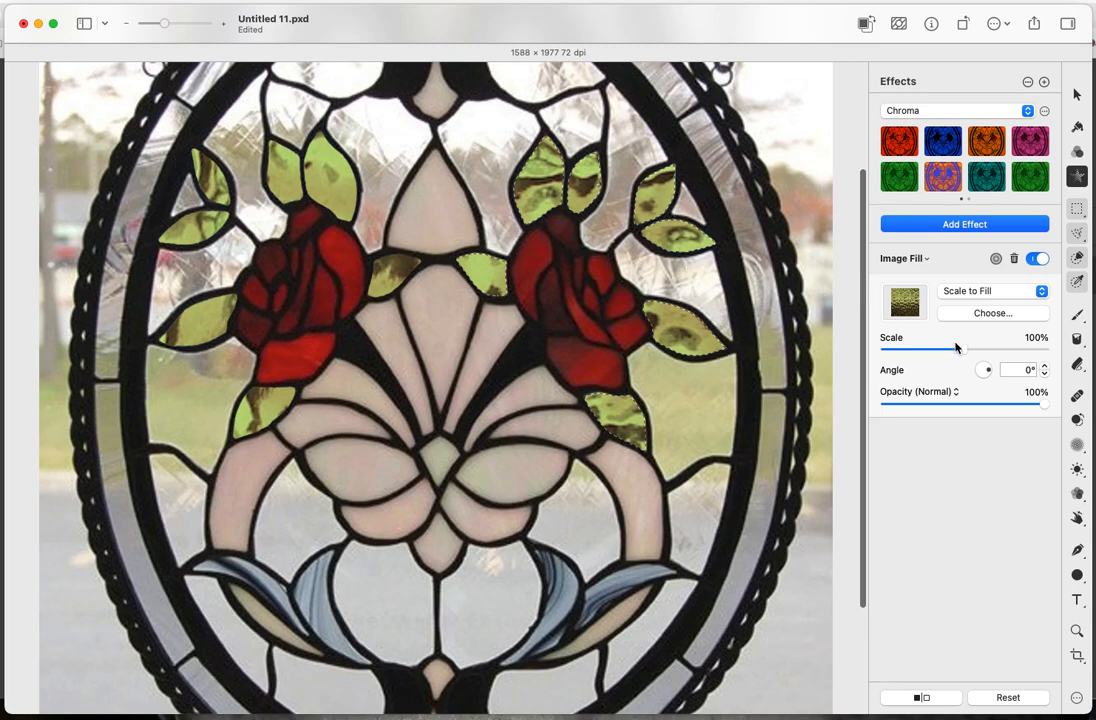
{"action": "left_click_drag", "start_coordinate": [990, 373], "coordinate": [987, 373]}
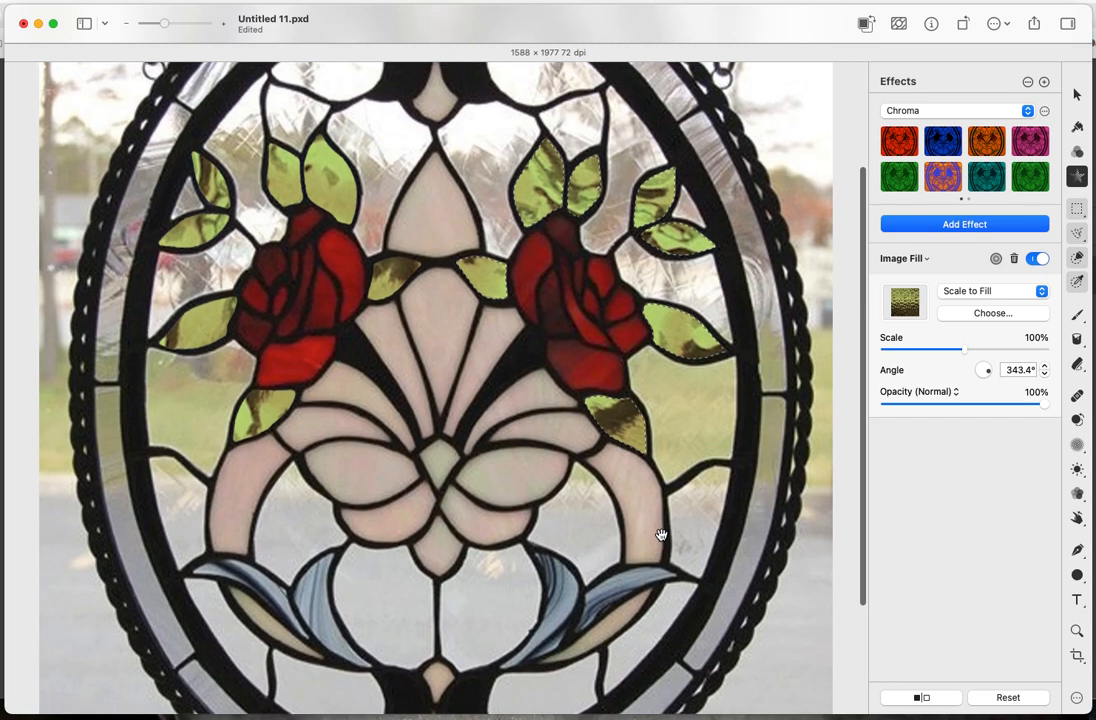
Set the Quick Selection brush size to 12% and clear the current selection.
{"action": "scroll", "coordinate": [661, 534], "scroll_direction": "up", "scroll_amount": 3}
{"action": "scroll", "coordinate": [661, 534], "scroll_direction": "down", "scroll_amount": 2}
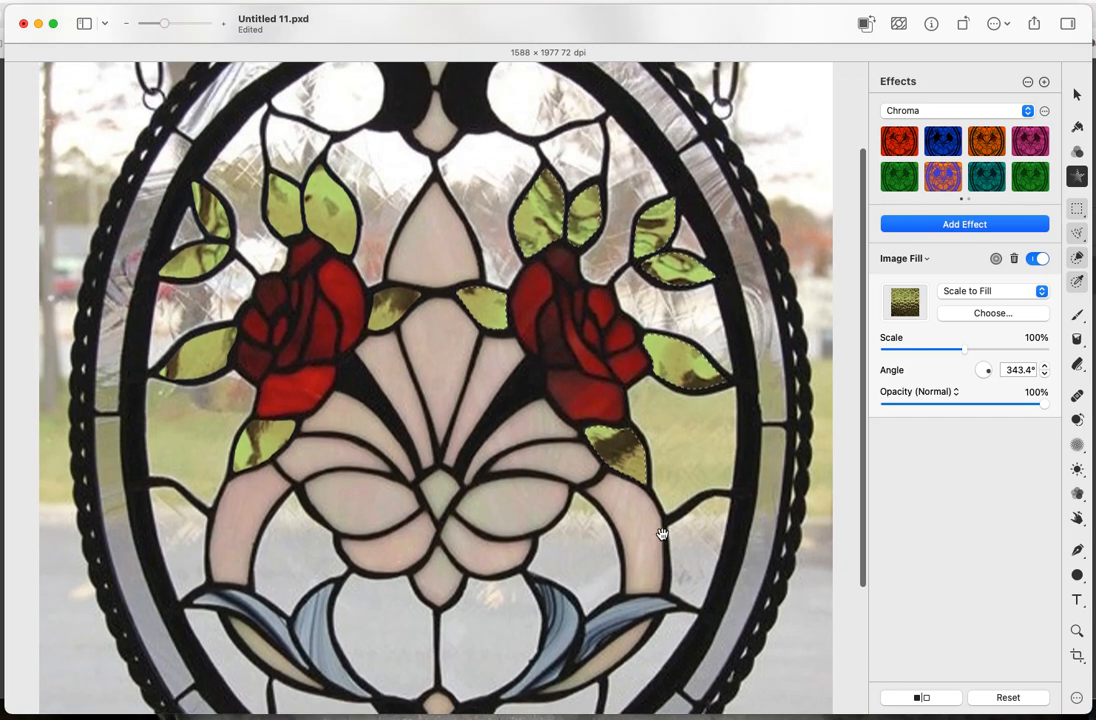
{"action": "scroll", "coordinate": [661, 534], "scroll_direction": "down", "scroll_amount": 3}
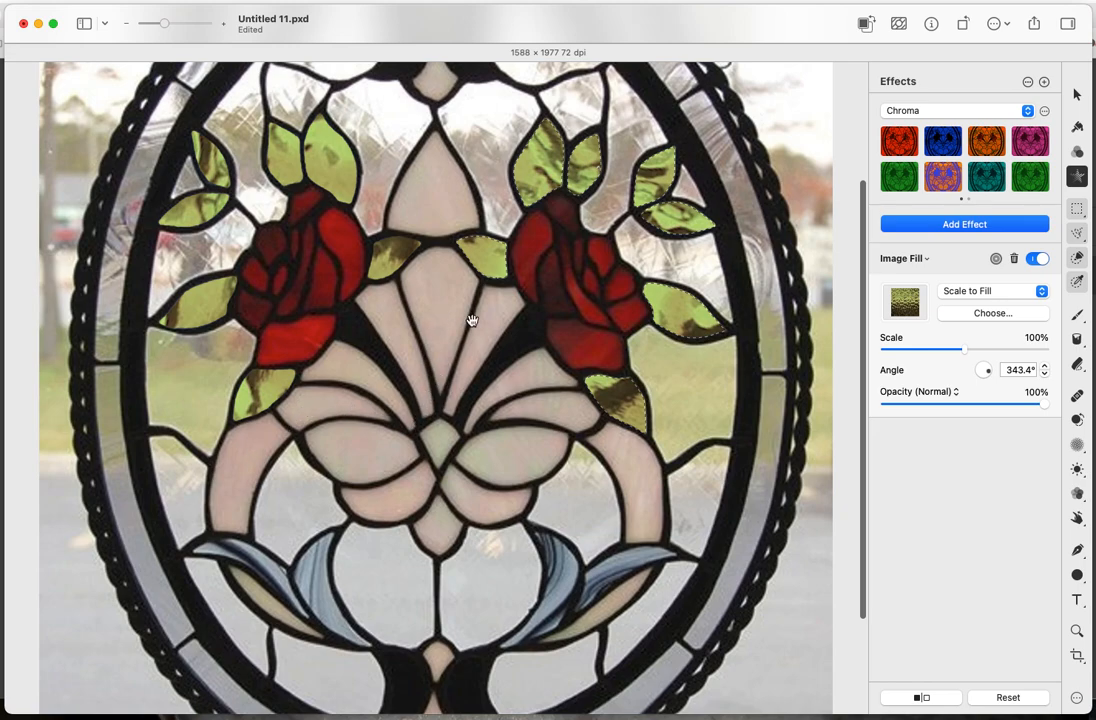
{"action": "left_click", "coordinate": [1077, 257]}
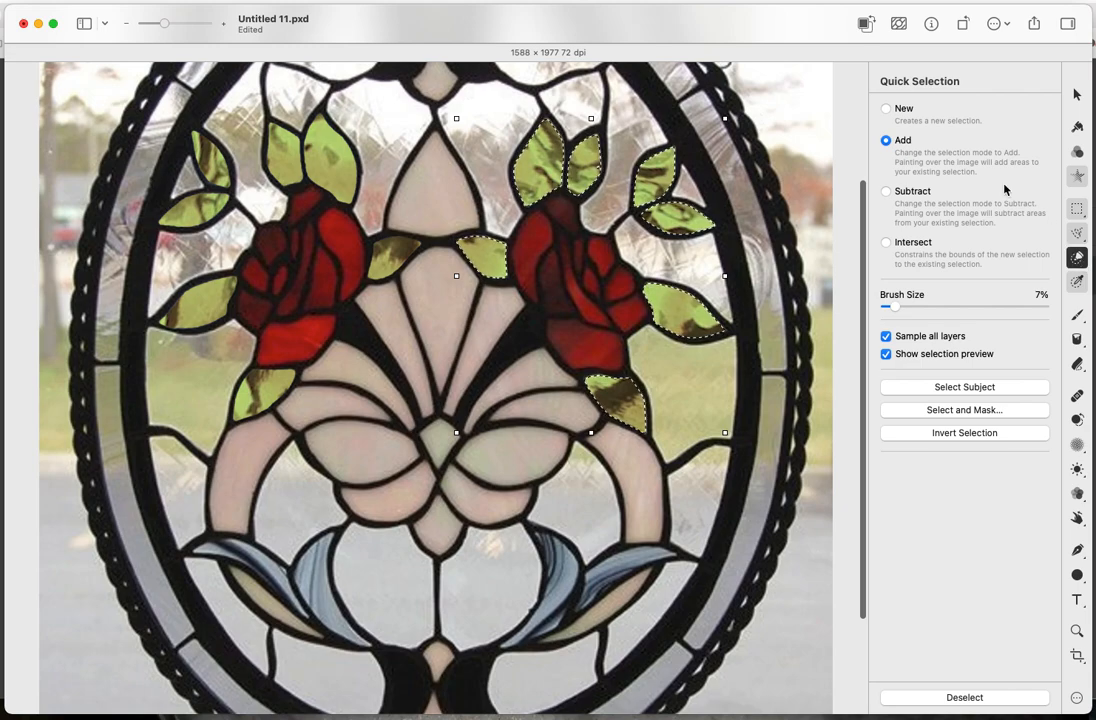
{"action": "left_click_drag", "start_coordinate": [895, 306], "coordinate": [905, 308]}
{"action": "mouse_move", "coordinate": [463, 228]}
{"action": "left_mouse_down"}
{"action": "mouse_move", "coordinate": [431, 200]}
{"action": "mouse_move", "coordinate": [425, 193]}
{"action": "left_mouse_up"}
{"action": "right_click", "coordinate": [425, 193]}
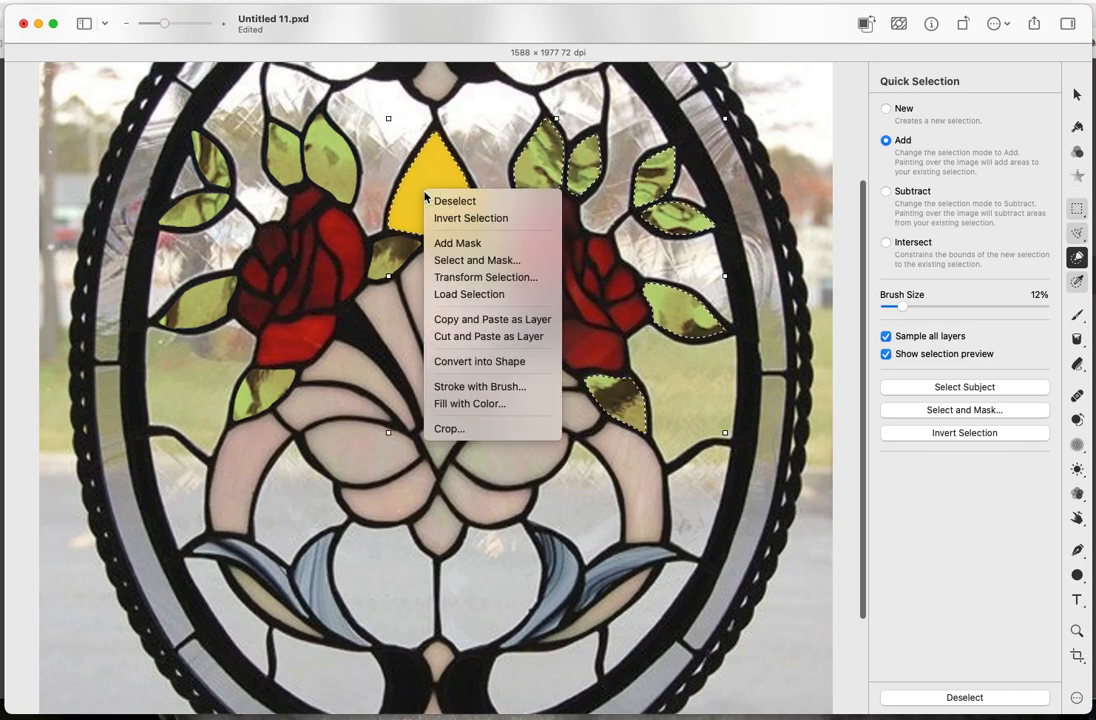
{"action": "left_click", "coordinate": [437, 198]}
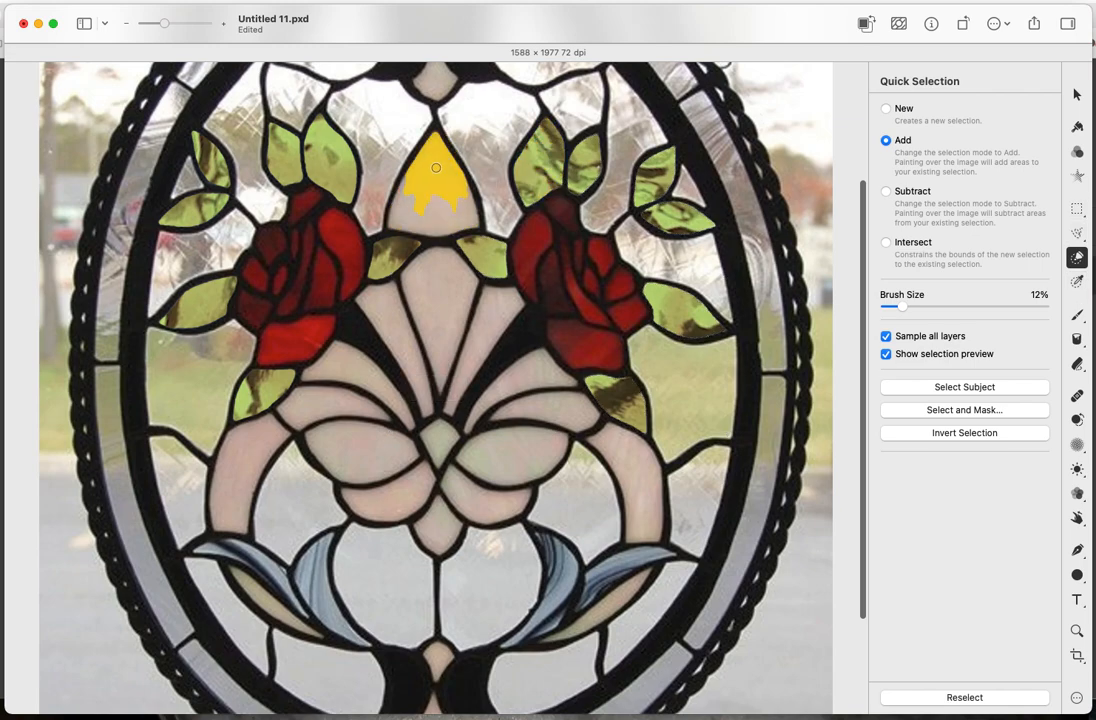
Quick-select the pink teardrop, the central fan piece, both outer fan petals, both curved side bands and the two lower slivers.
{"action": "left_click_drag", "start_coordinate": [445, 176], "coordinate": [443, 192]}
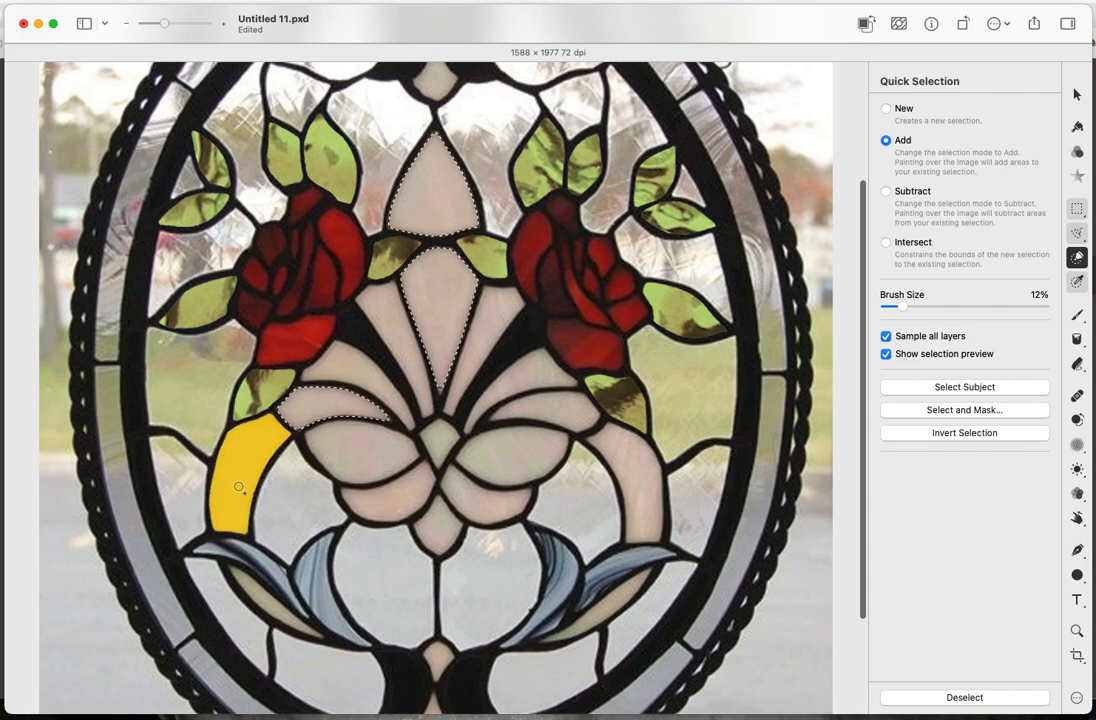
{"action": "left_click_drag", "start_coordinate": [239, 487], "coordinate": [232, 555]}
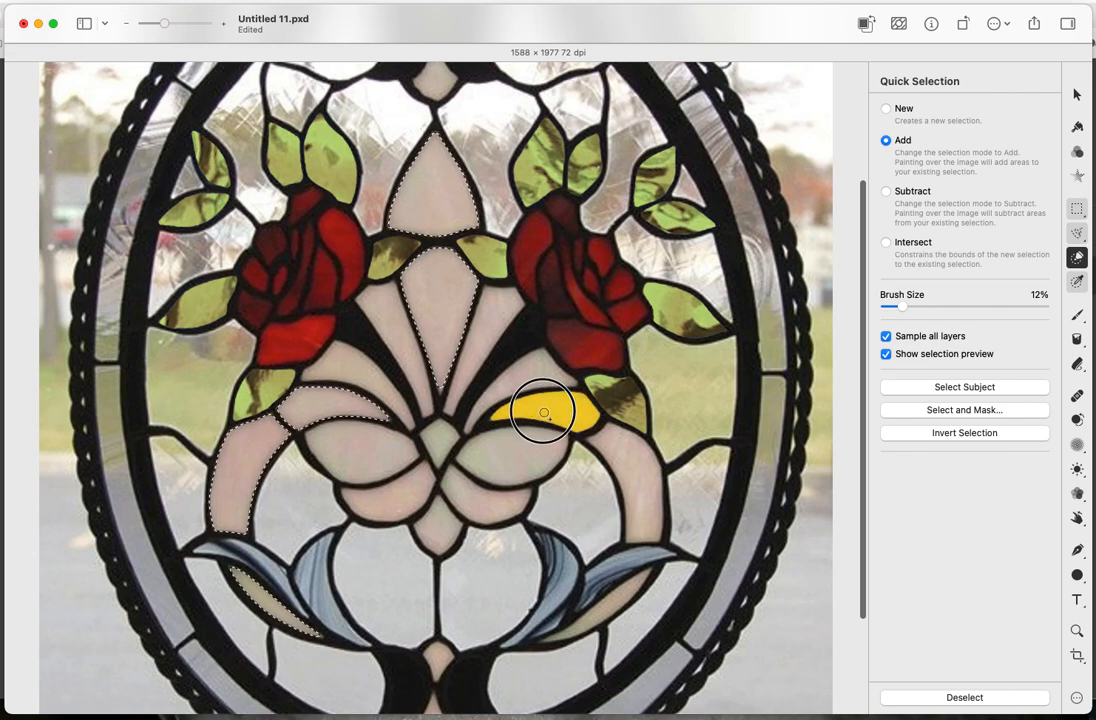
{"action": "left_click", "coordinate": [555, 413]}
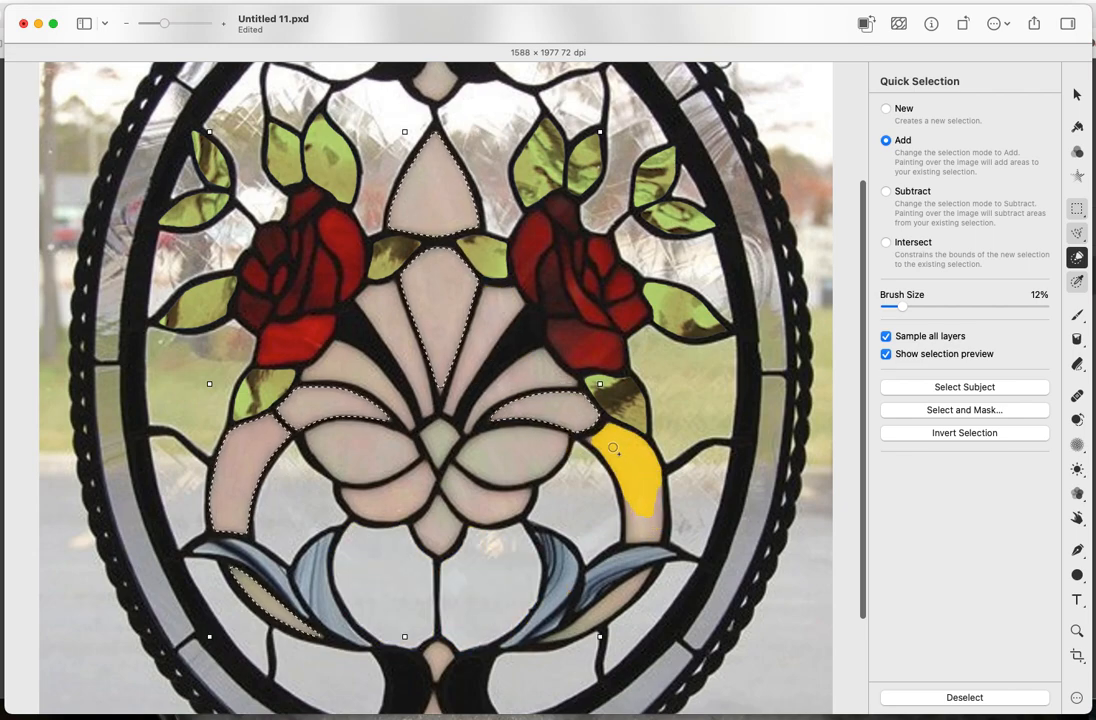
{"action": "left_click", "coordinate": [647, 520]}
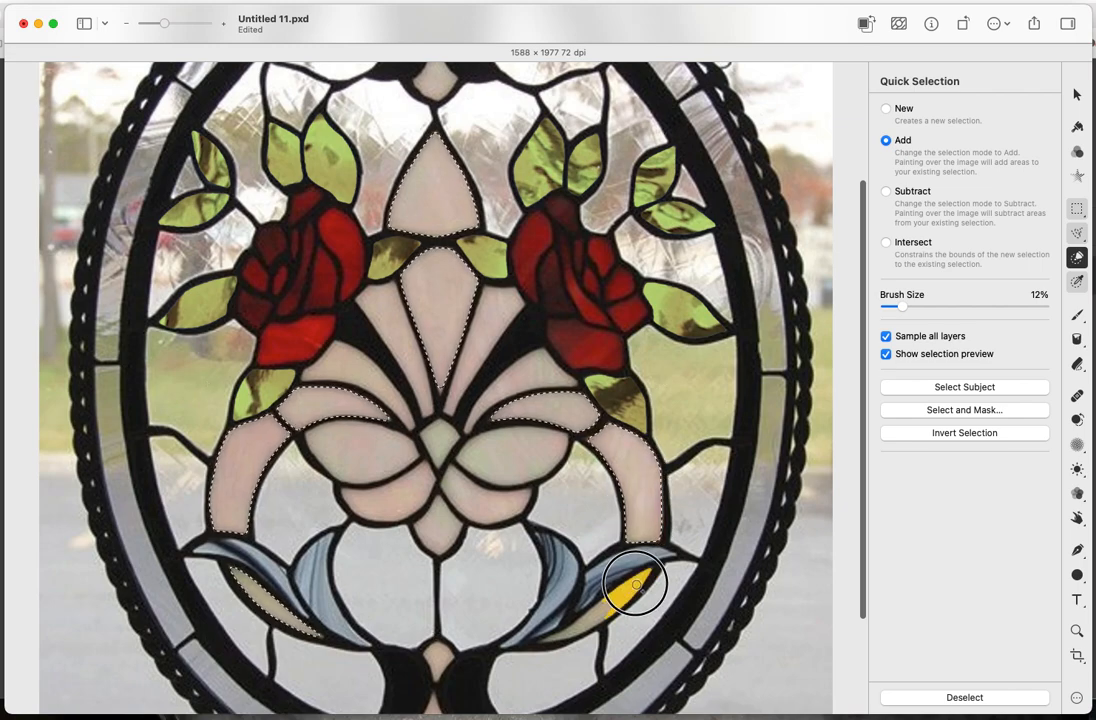
{"action": "left_click", "coordinate": [581, 634]}
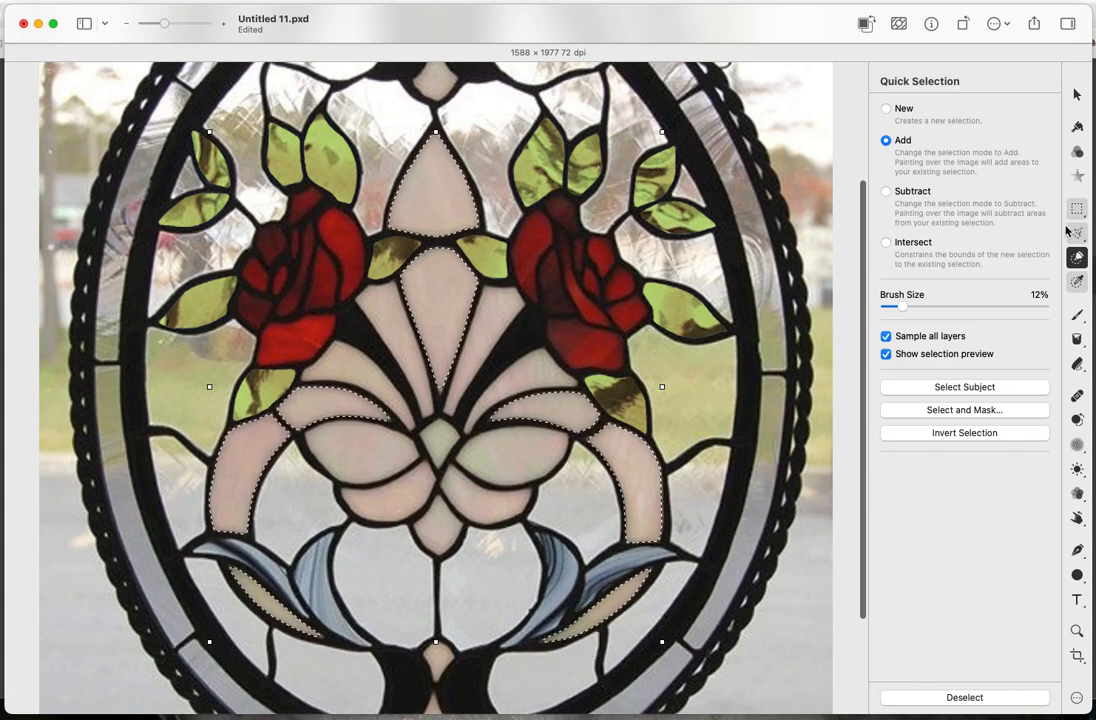
Add an Image Fill effect to the selected teardrop, fan, side band and sliver pieces.
{"action": "left_click", "coordinate": [1077, 176]}
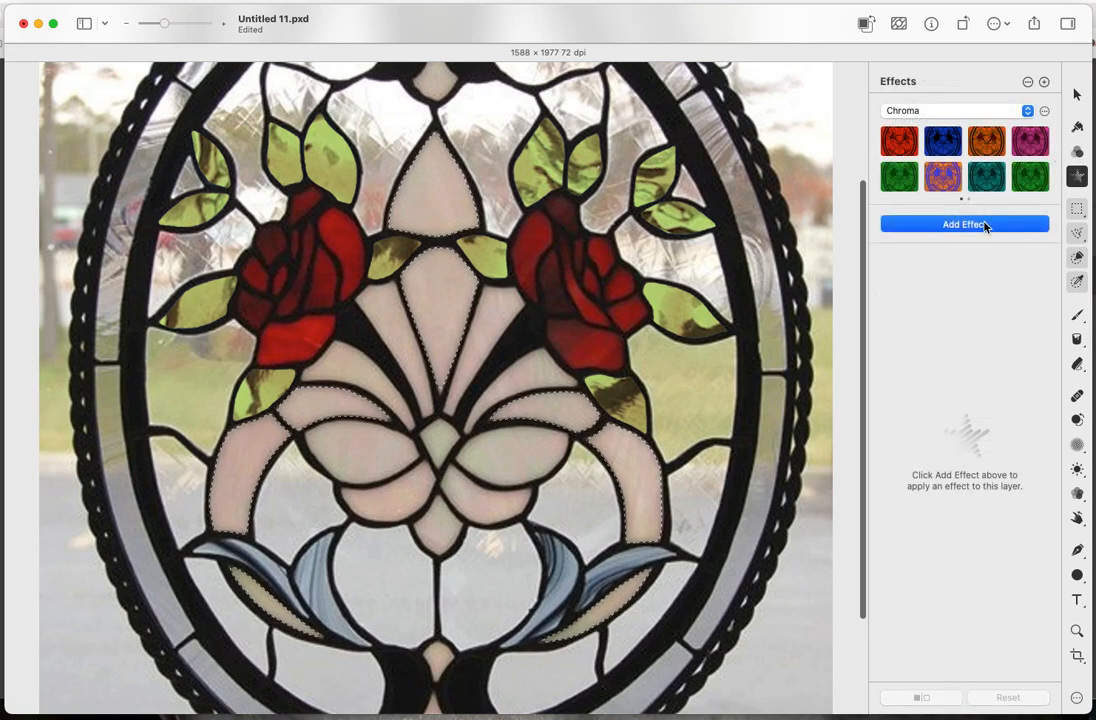
{"action": "left_click", "coordinate": [985, 226]}
{"action": "left_click", "coordinate": [904, 360]}
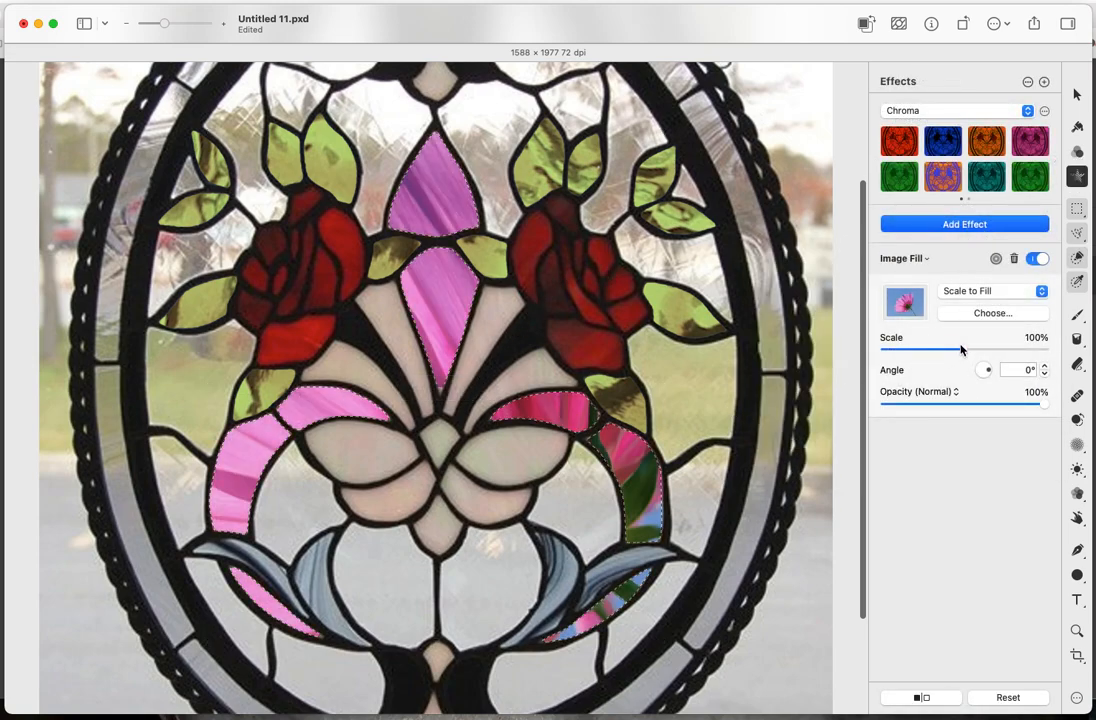
Use the Purple EM.jpg swatch from the glass swatches folder as the Image Fill's picture.
{"action": "left_click", "coordinate": [978, 315]}
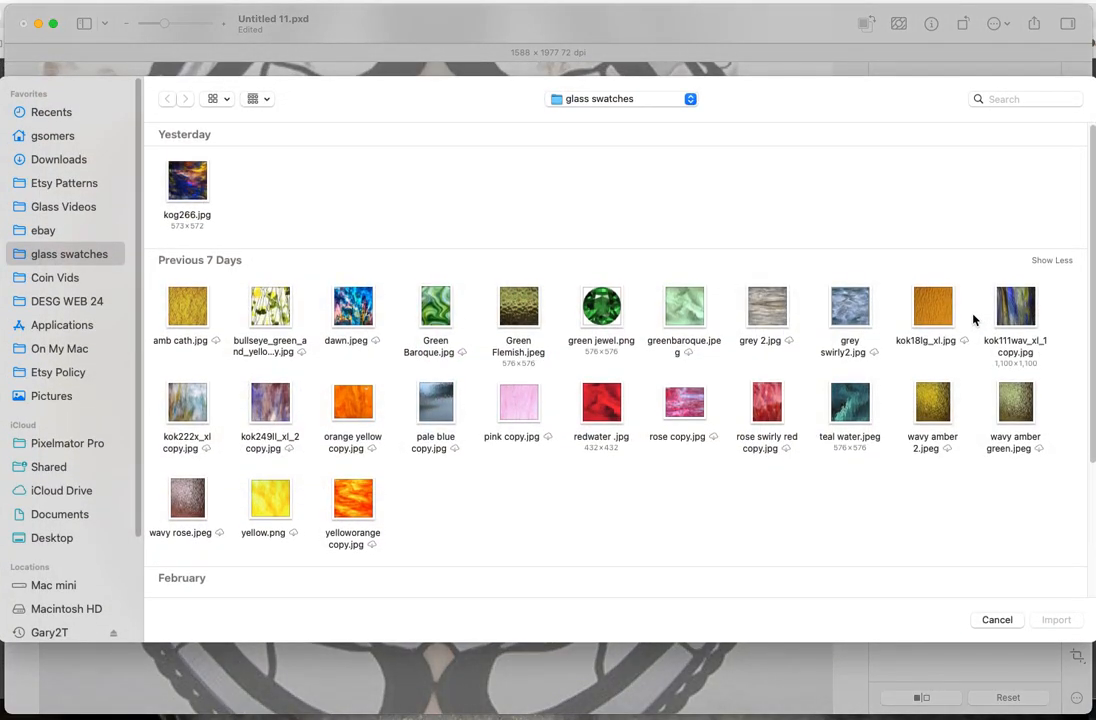
{"action": "scroll", "coordinate": [861, 263], "scroll_direction": "down", "scroll_amount": 1}
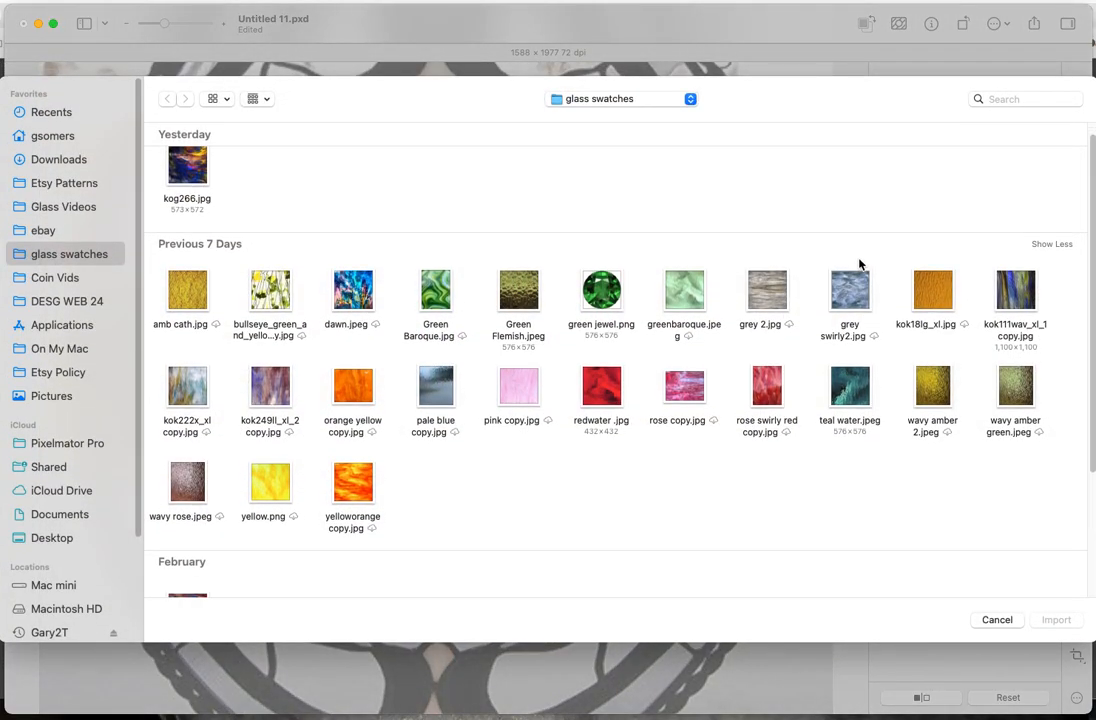
{"action": "scroll", "coordinate": [860, 263], "scroll_direction": "down", "scroll_amount": 1}
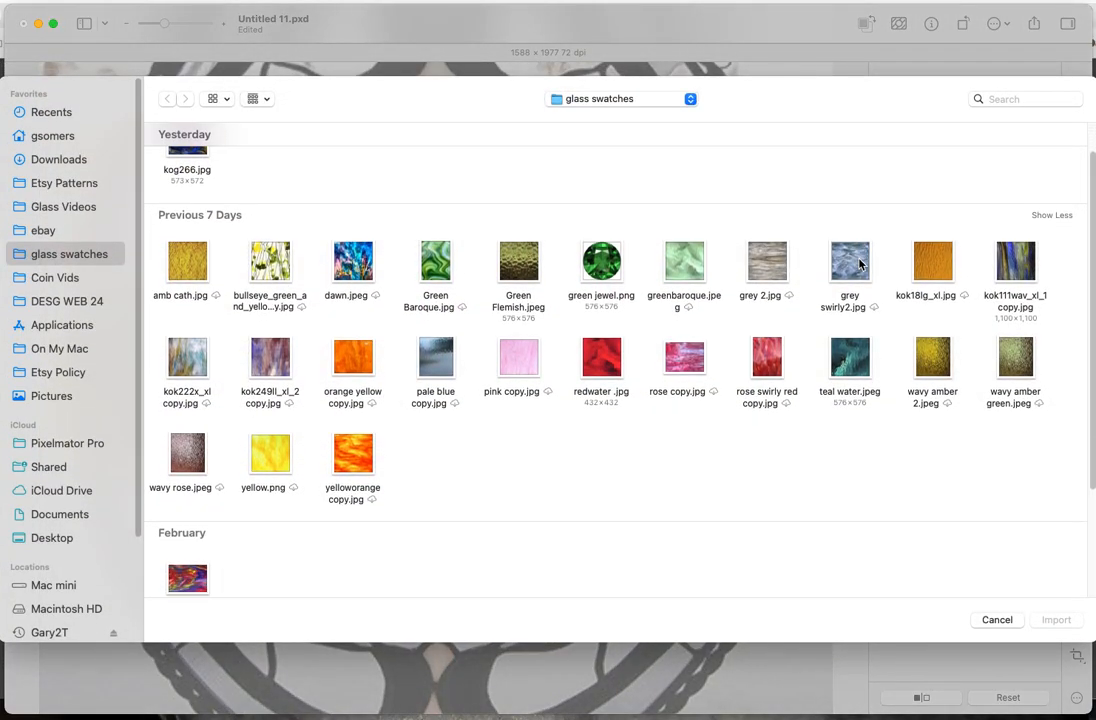
{"action": "scroll", "coordinate": [860, 263], "scroll_direction": "down", "scroll_amount": 6}
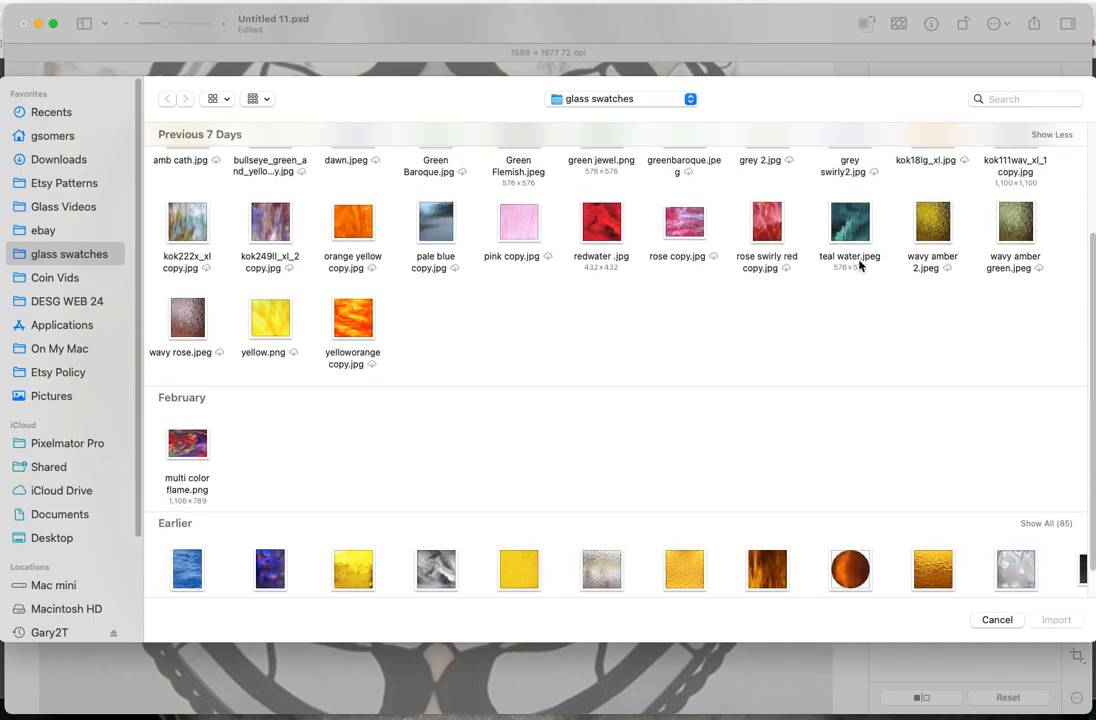
{"action": "scroll", "coordinate": [860, 264], "scroll_direction": "down", "scroll_amount": 2}
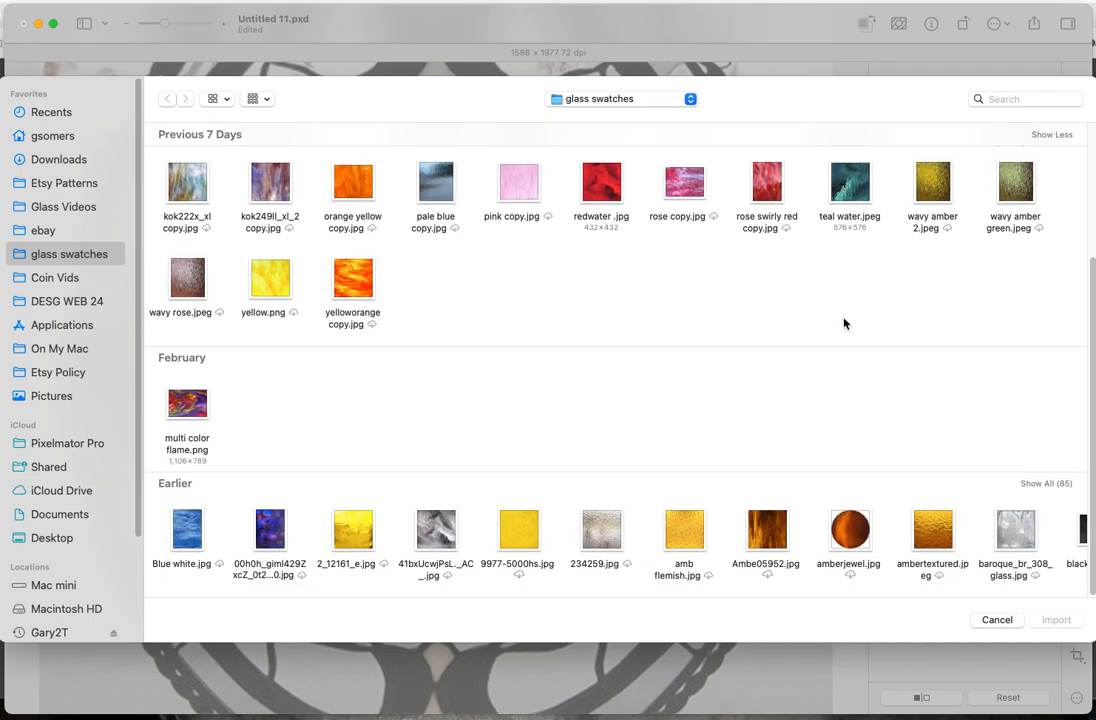
{"action": "left_click", "coordinate": [1044, 484]}
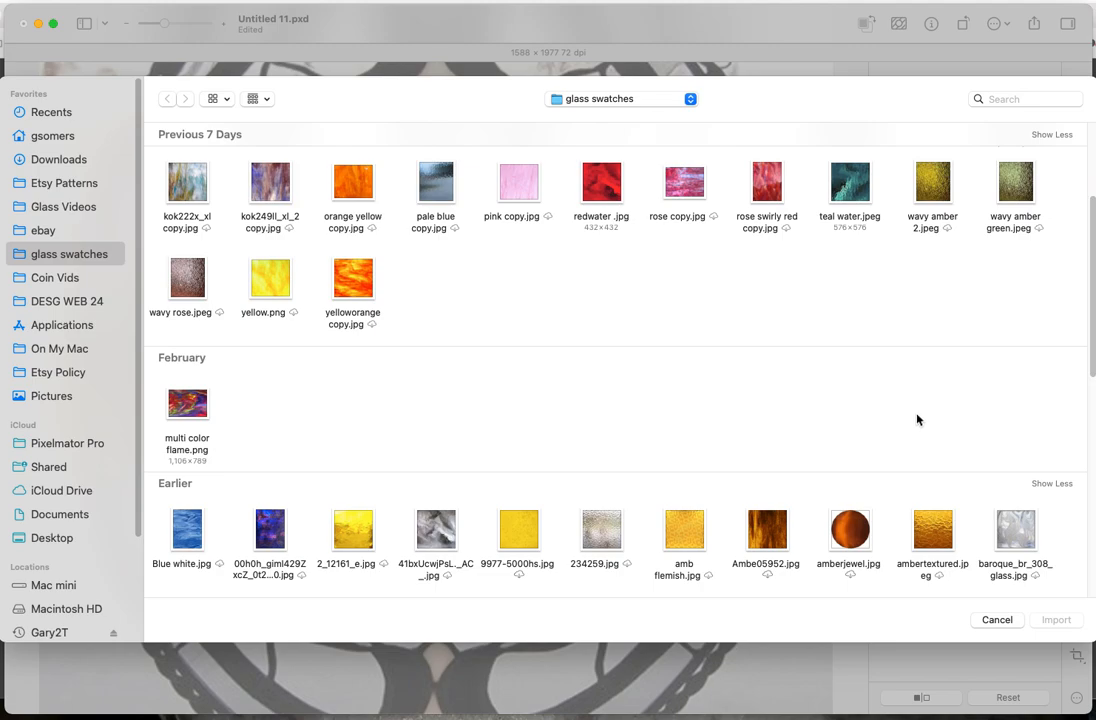
{"action": "scroll", "coordinate": [917, 418], "scroll_direction": "down", "scroll_amount": 5}
{"action": "scroll", "coordinate": [917, 418], "scroll_direction": "down", "scroll_amount": 7}
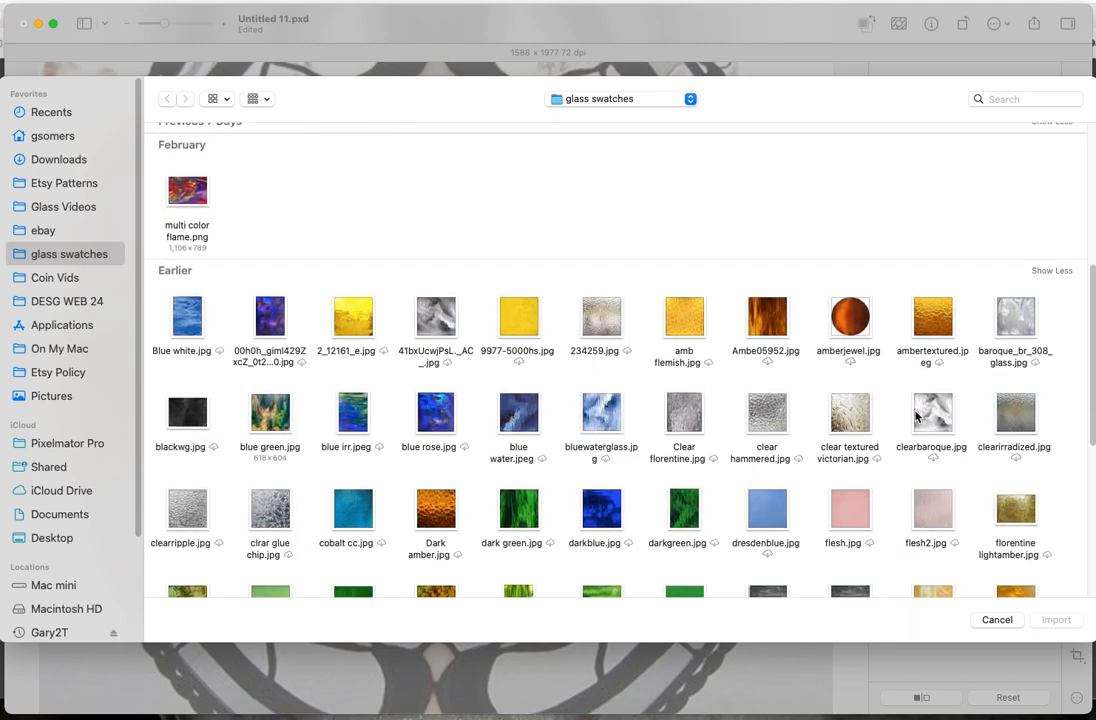
{"action": "scroll", "coordinate": [917, 418], "scroll_direction": "down", "scroll_amount": 4}
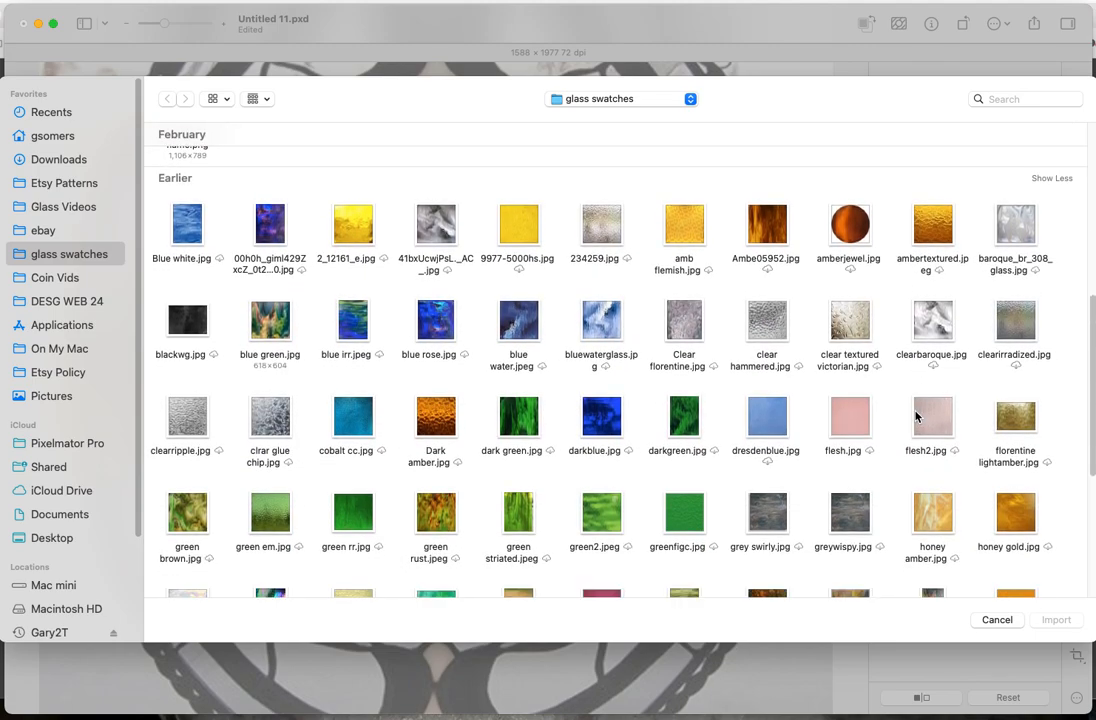
{"action": "scroll", "coordinate": [917, 418], "scroll_direction": "down", "scroll_amount": 4}
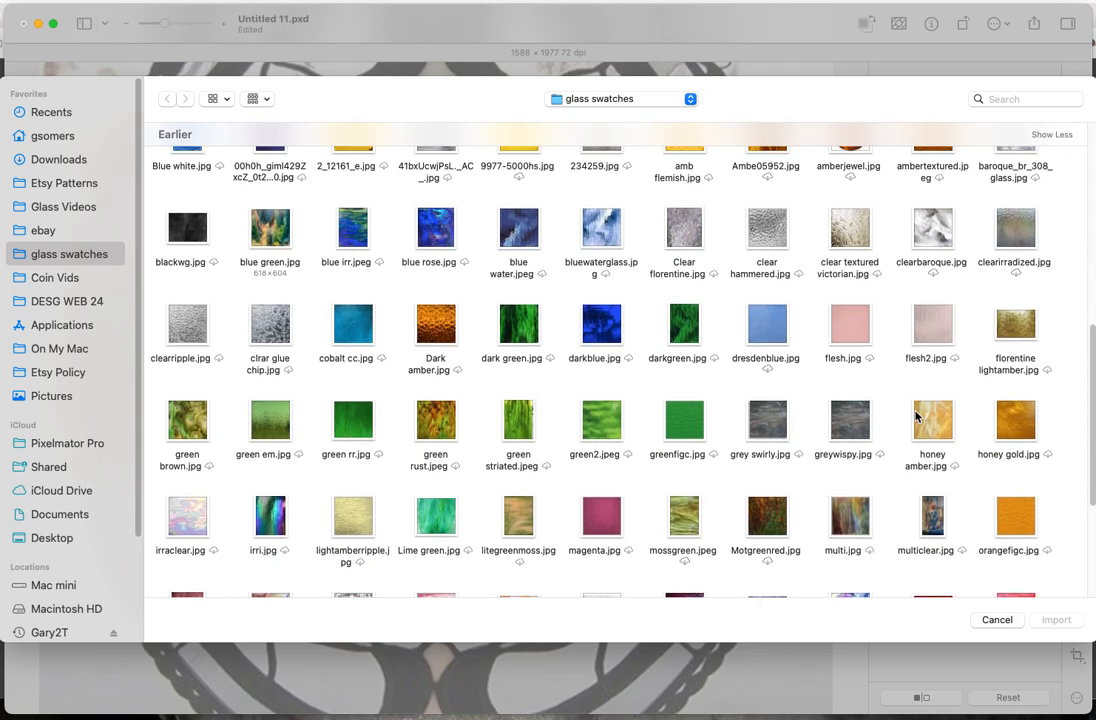
{"action": "scroll", "coordinate": [917, 418], "scroll_direction": "down", "scroll_amount": 2}
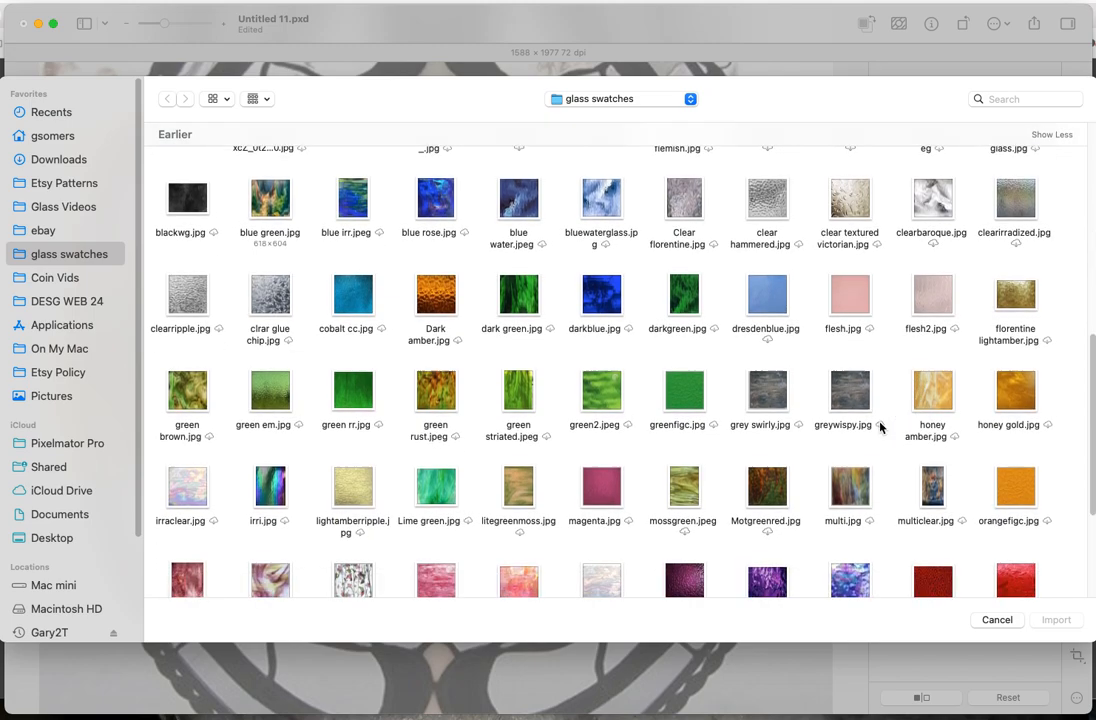
{"action": "scroll", "coordinate": [880, 427], "scroll_direction": "down", "scroll_amount": 2}
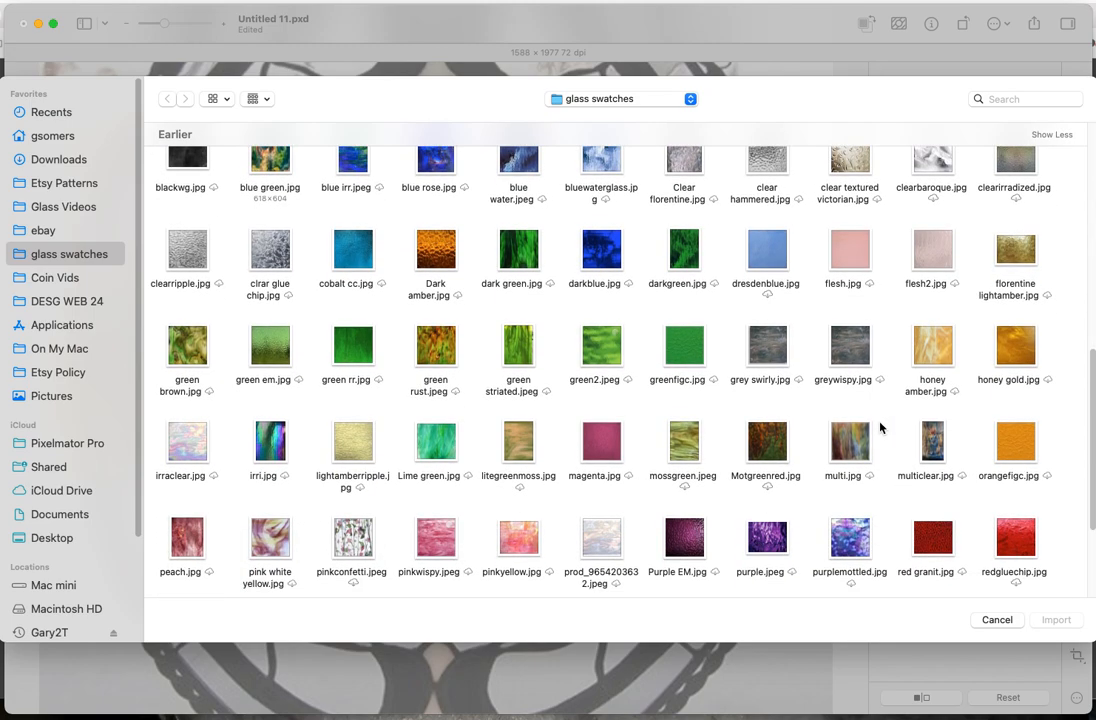
{"action": "left_click", "coordinate": [687, 540]}
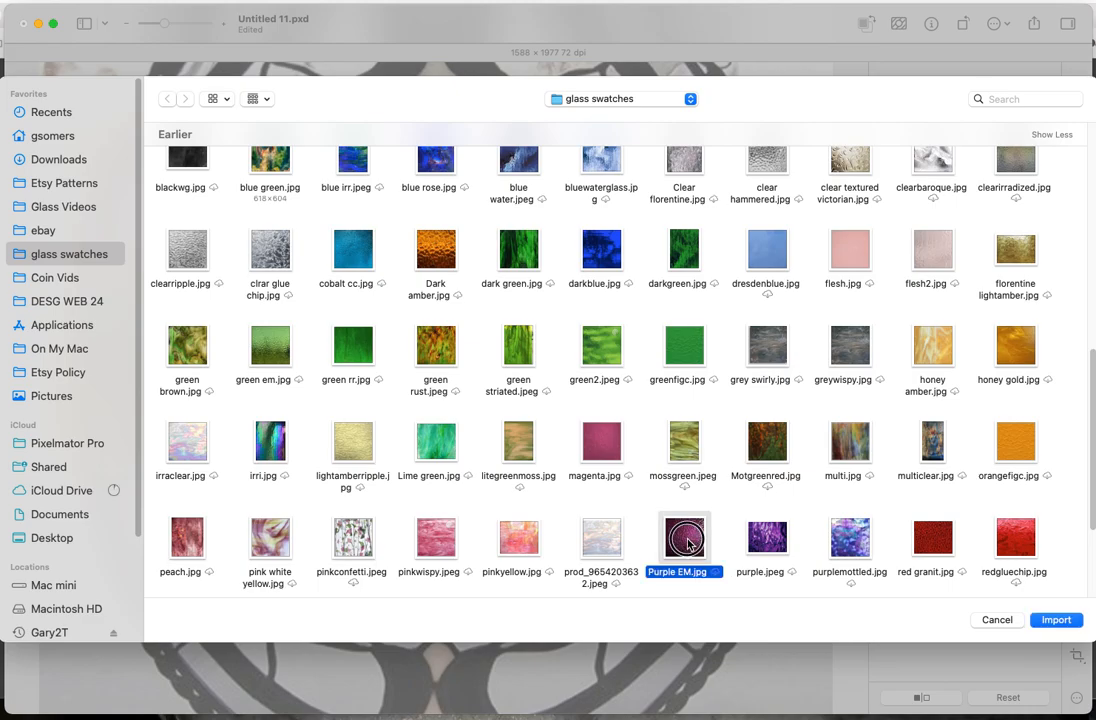
{"action": "double_click", "coordinate": [687, 540]}
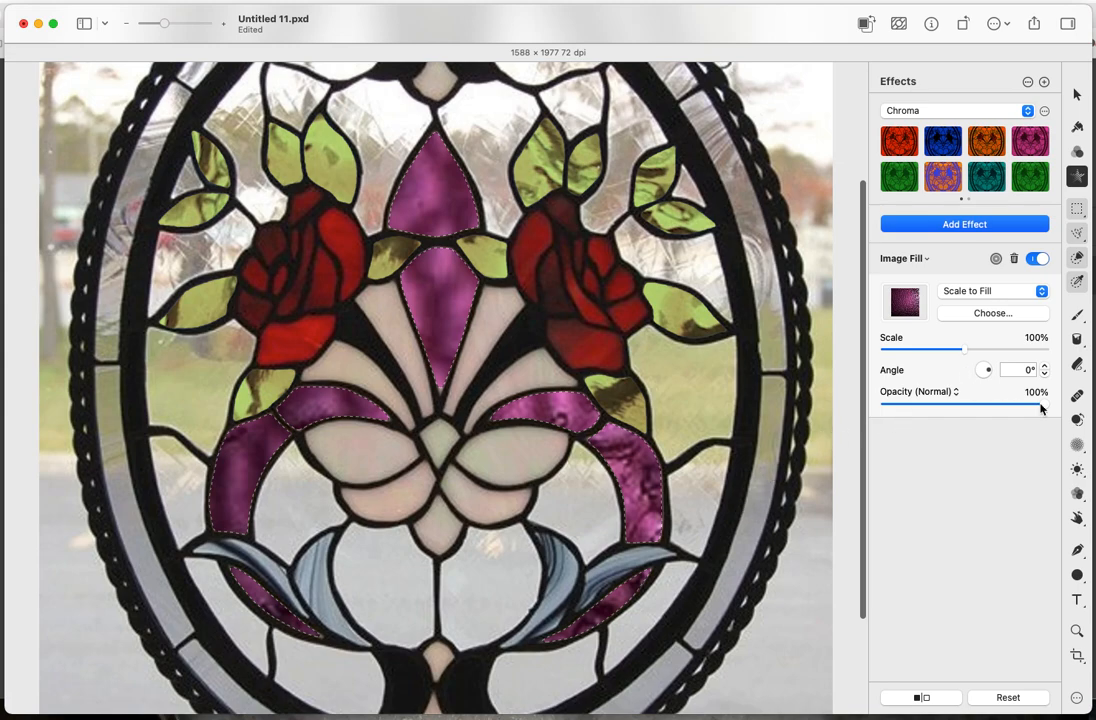
Set the purple Image Fill's opacity to 61% and its angle to 332.9°.
{"action": "left_click_drag", "start_coordinate": [1042, 408], "coordinate": [980, 408]}
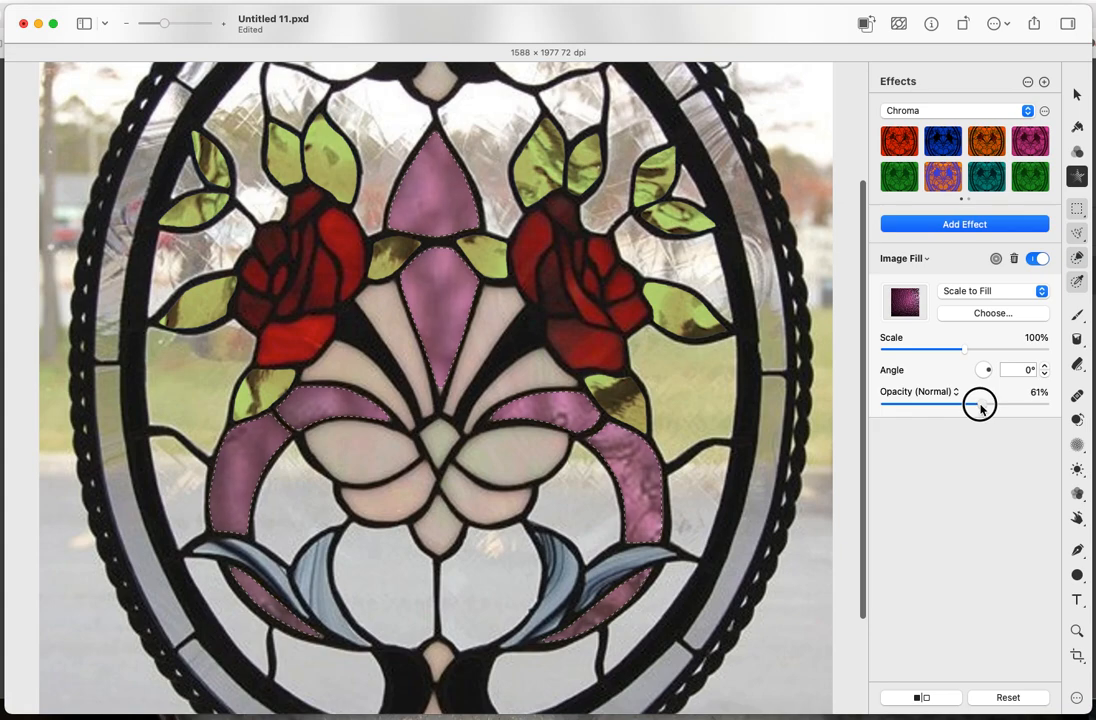
{"action": "left_click_drag", "start_coordinate": [987, 370], "coordinate": [993, 379]}
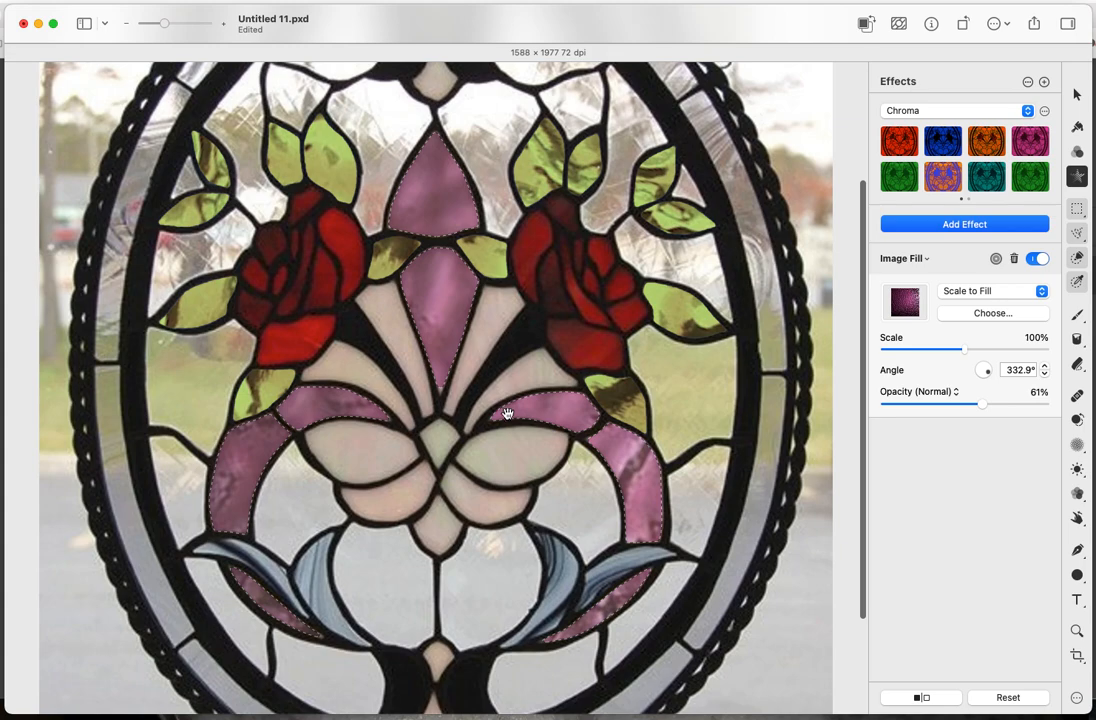
Add a second Image Fill effect to the same selection, above the purple fill.
{"action": "left_click", "coordinate": [971, 224]}
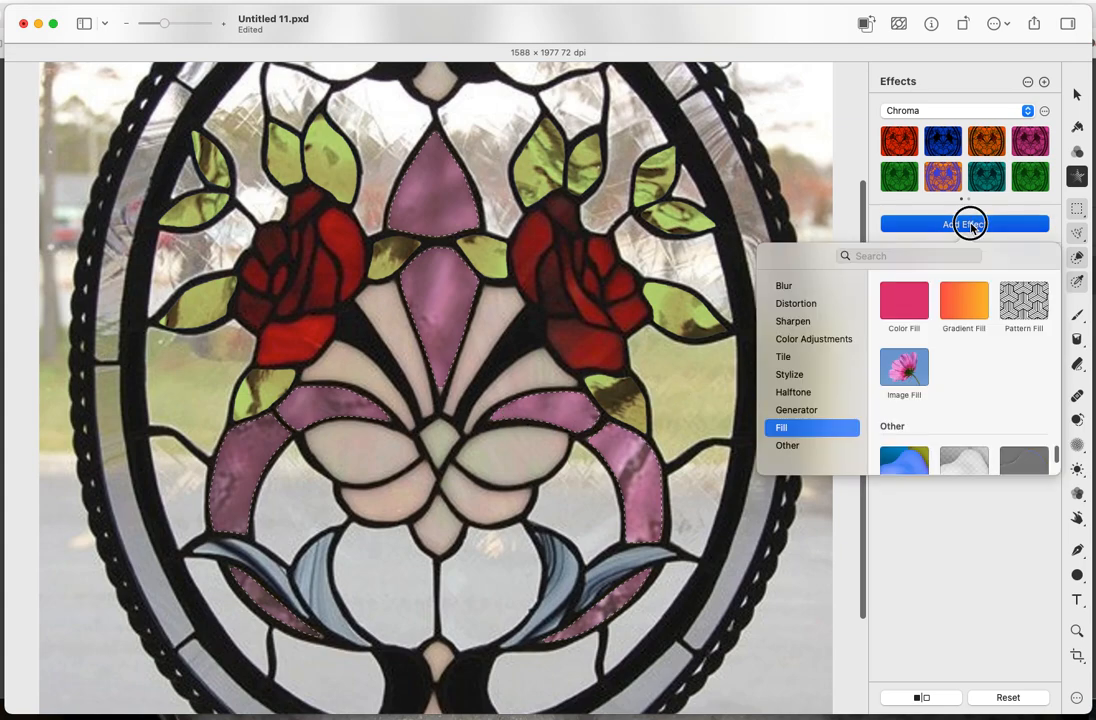
{"action": "left_click", "coordinate": [911, 370]}
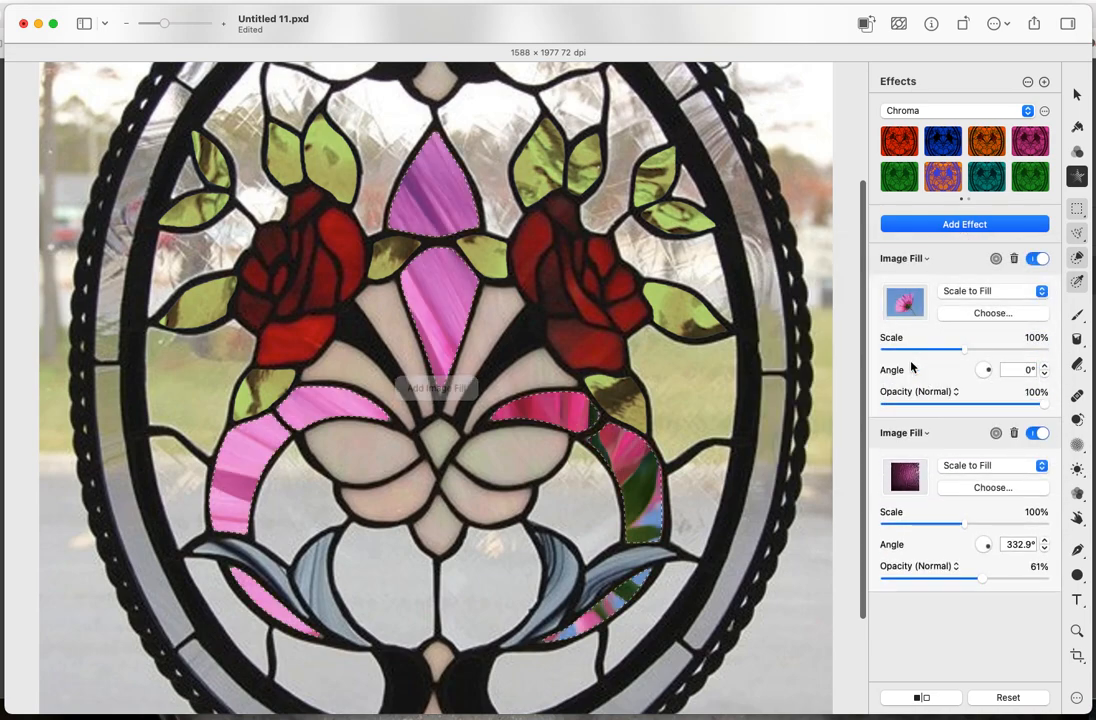
{"action": "left_click", "coordinate": [978, 316]}
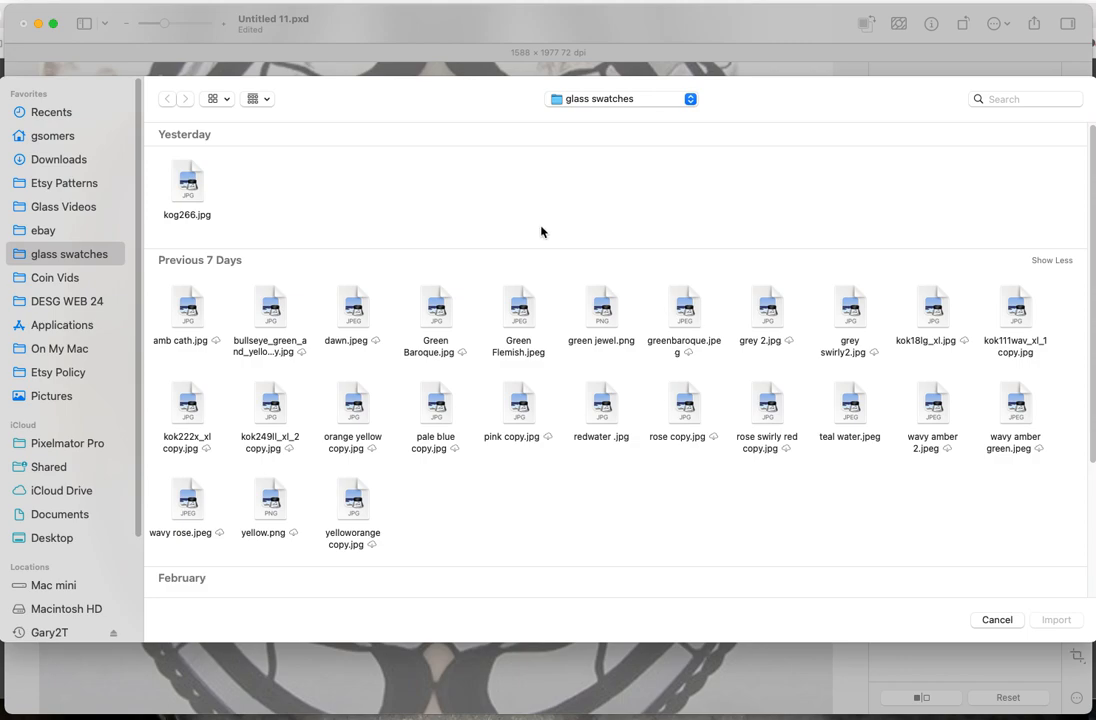
{"action": "scroll", "coordinate": [548, 302], "scroll_direction": "down", "scroll_amount": 3}
{"action": "scroll", "coordinate": [548, 304], "scroll_direction": "down", "scroll_amount": 3}
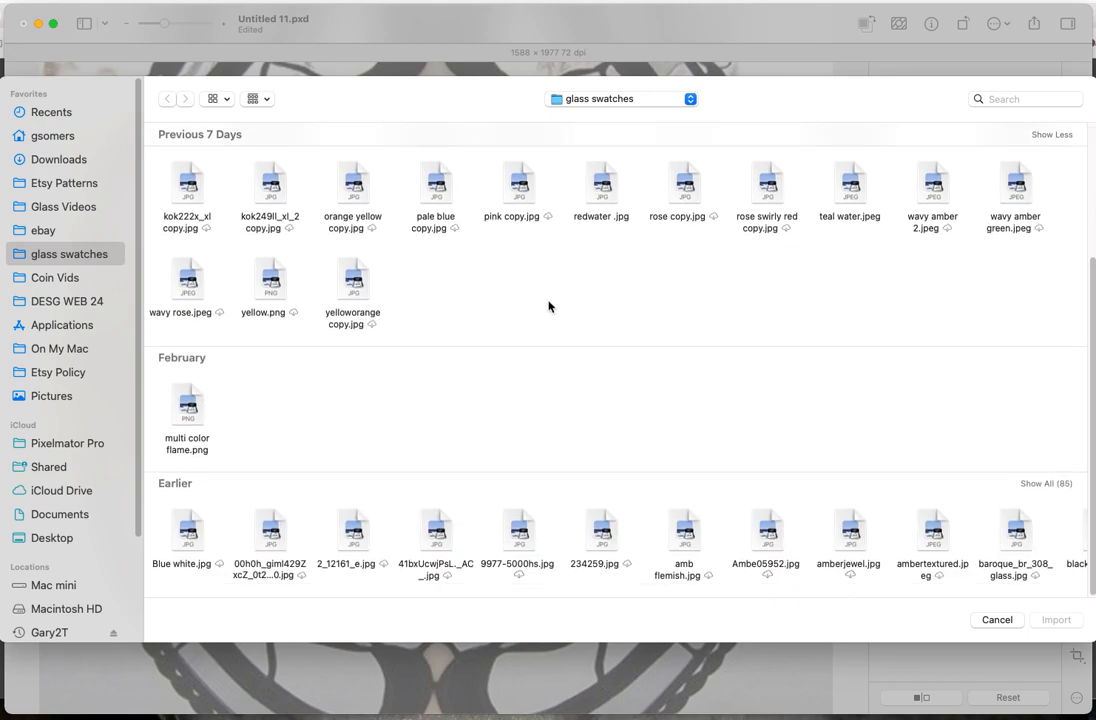
{"action": "scroll", "coordinate": [860, 288], "scroll_direction": "up", "scroll_amount": 2}
{"action": "scroll", "coordinate": [860, 288], "scroll_direction": "up", "scroll_amount": 1}
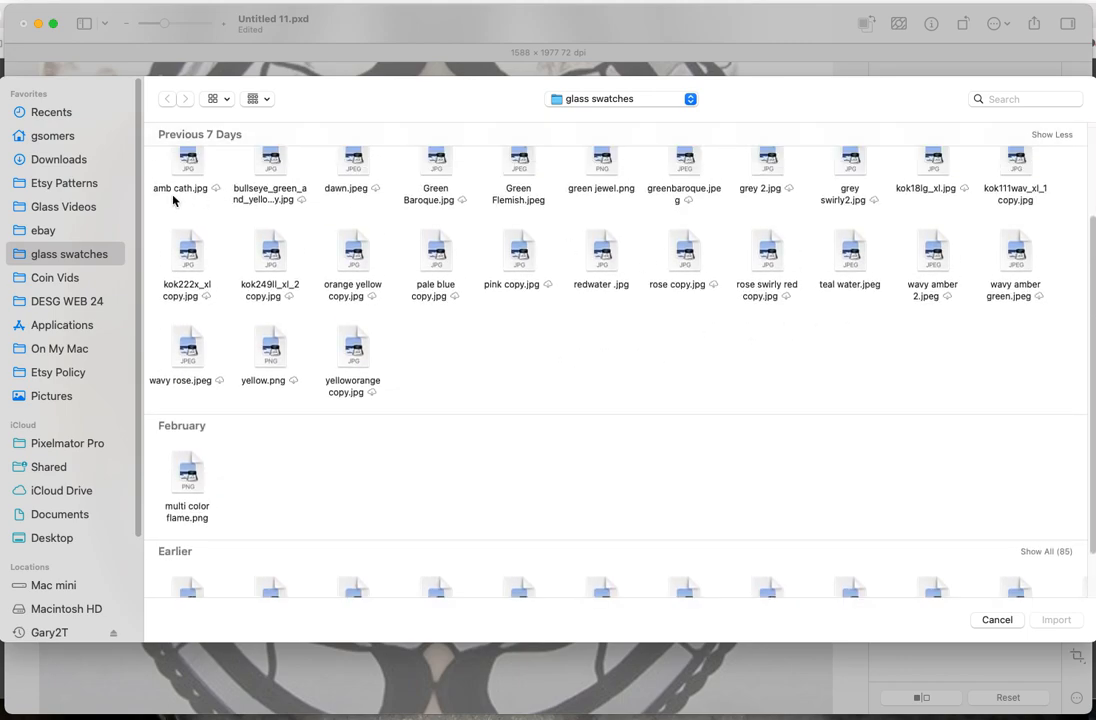
{"action": "left_click", "coordinate": [50, 229]}
{"action": "left_click", "coordinate": [55, 253]}
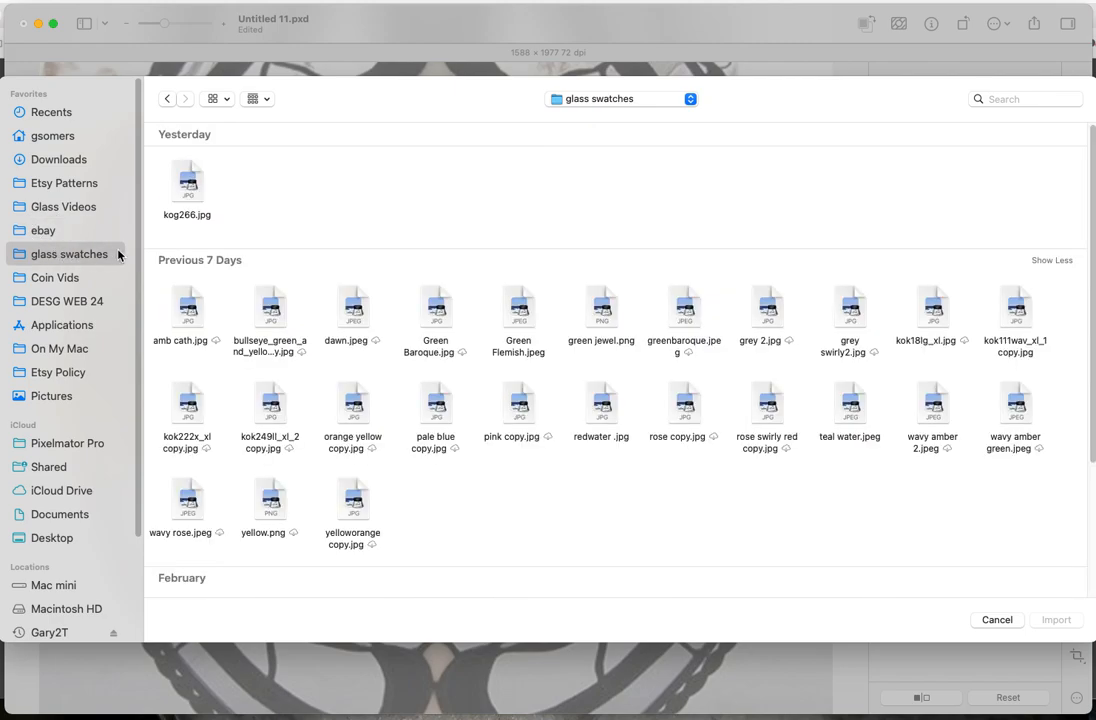
{"action": "left_click", "coordinate": [999, 620]}
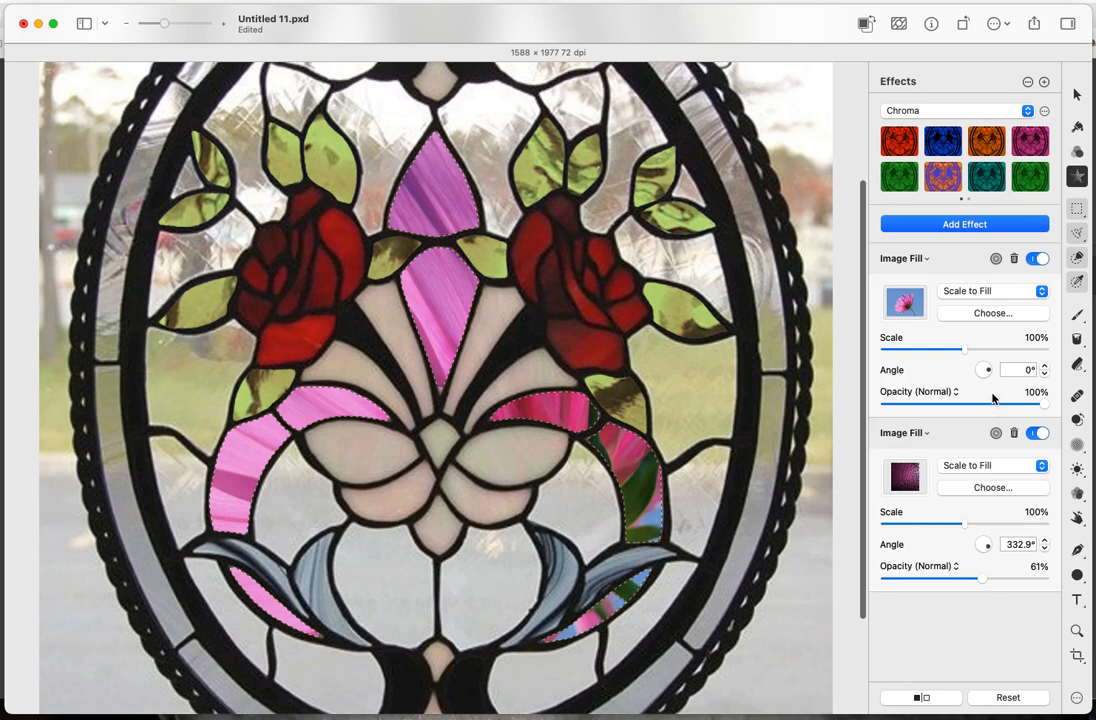
Use the Violet.jpg swatch from the glass swatches folder as the upper Image Fill's picture.
{"action": "left_click", "coordinate": [988, 313]}
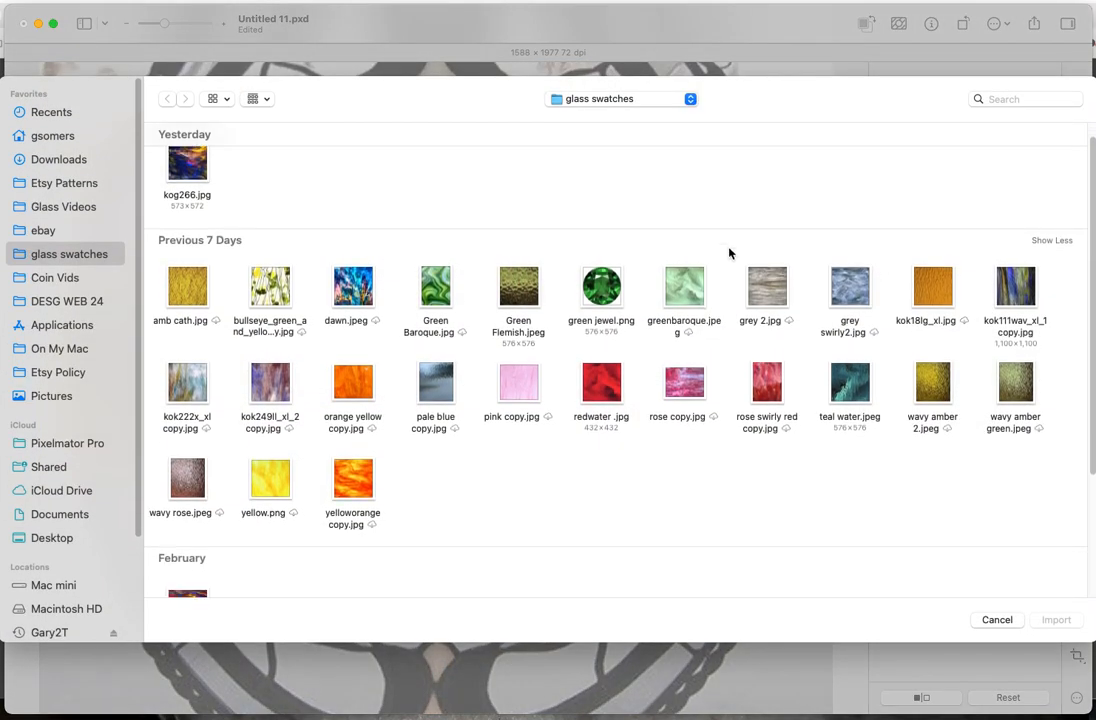
{"action": "scroll", "coordinate": [728, 253], "scroll_direction": "down", "scroll_amount": 5}
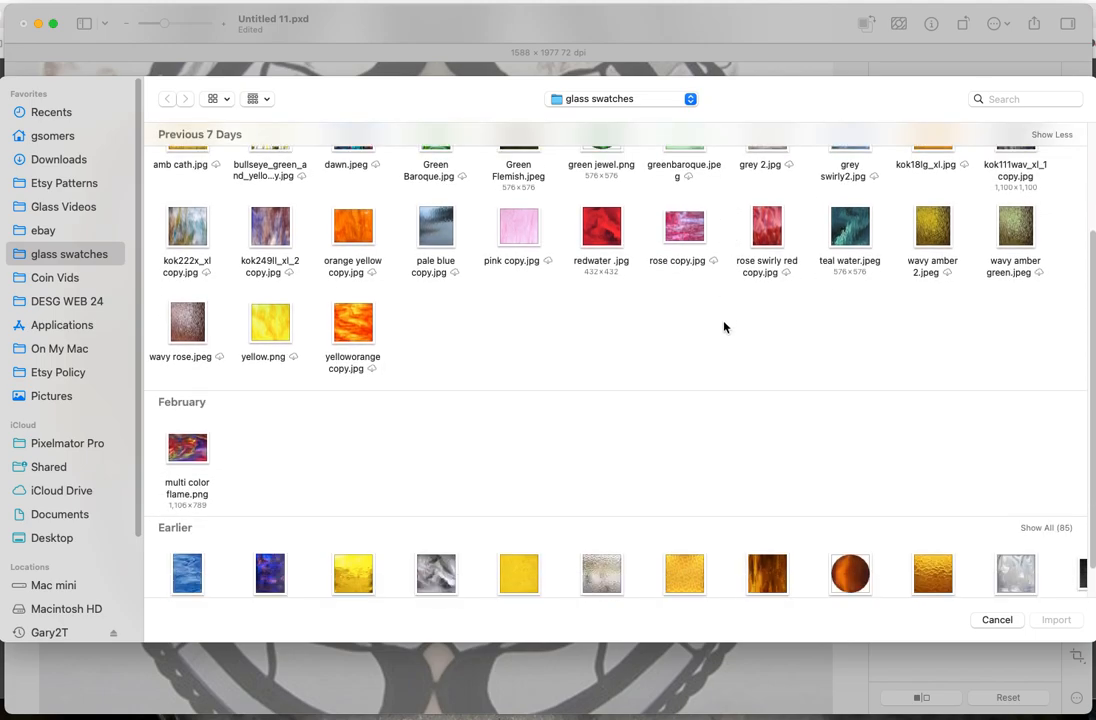
{"action": "scroll", "coordinate": [724, 326], "scroll_direction": "down", "scroll_amount": 1}
{"action": "scroll", "coordinate": [724, 325], "scroll_direction": "down", "scroll_amount": 2}
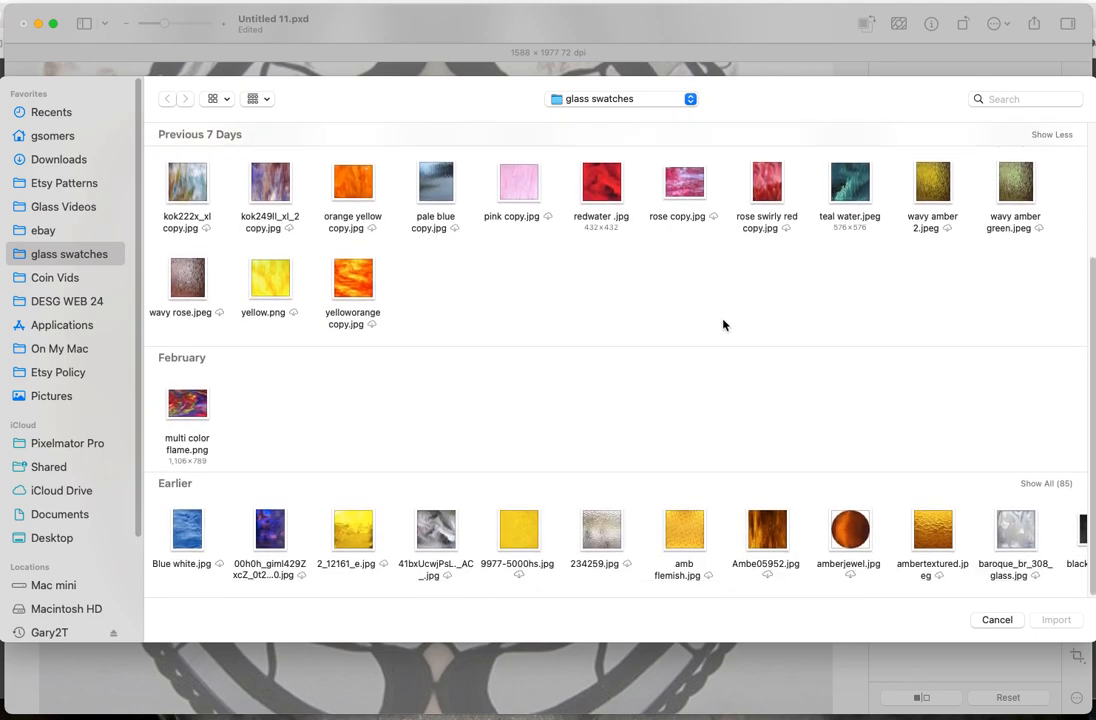
{"action": "left_click", "coordinate": [1036, 485]}
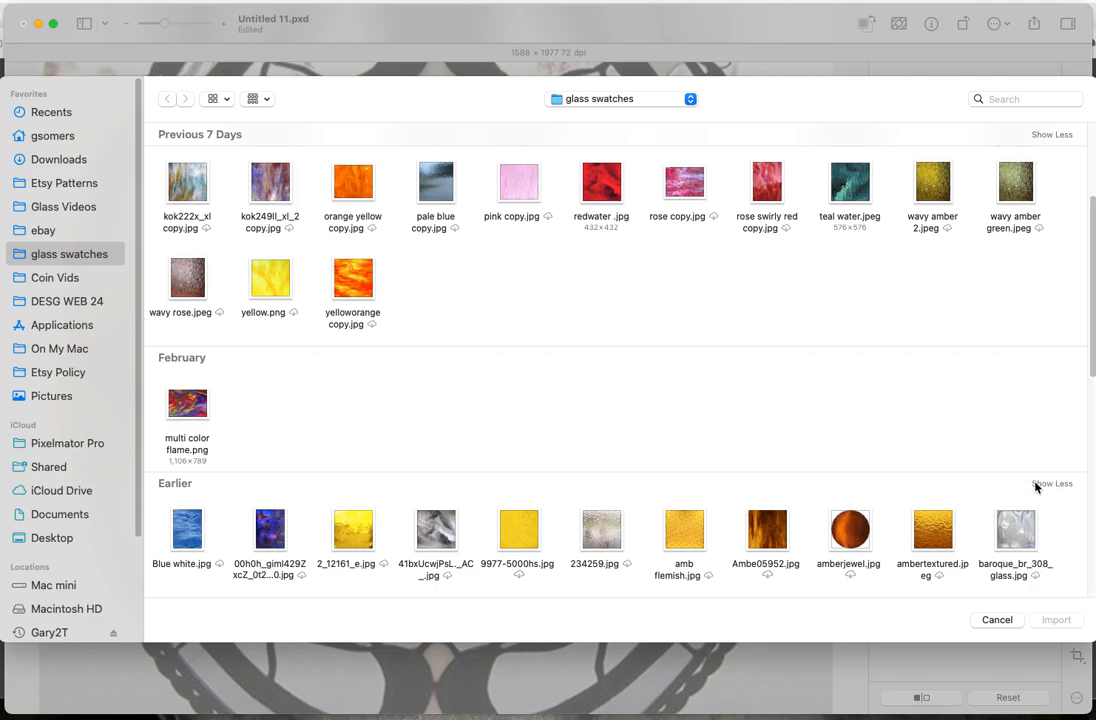
{"action": "scroll", "coordinate": [942, 391], "scroll_direction": "down", "scroll_amount": 10}
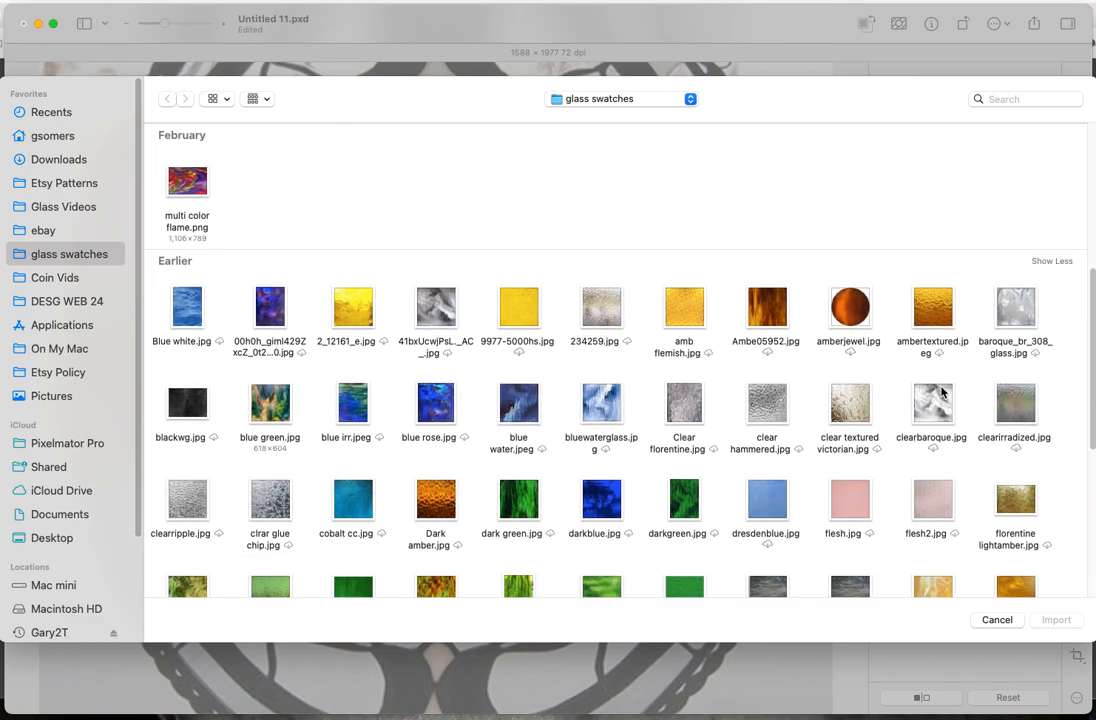
{"action": "scroll", "coordinate": [942, 392], "scroll_direction": "down", "scroll_amount": 3}
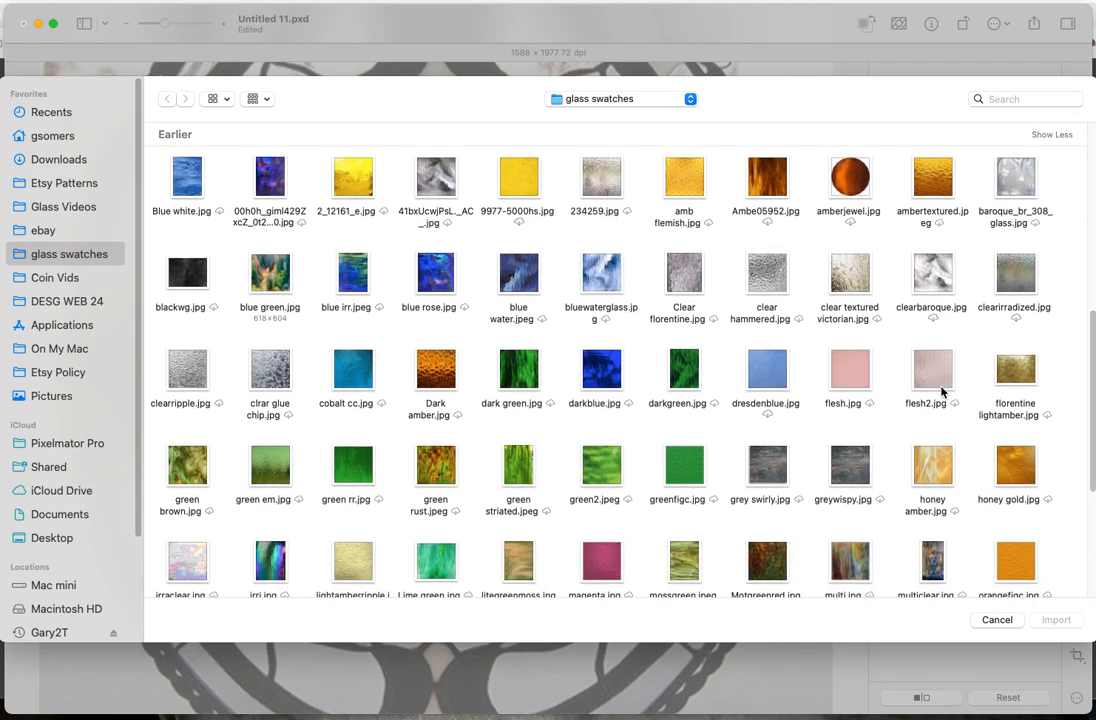
{"action": "scroll", "coordinate": [942, 391], "scroll_direction": "down", "scroll_amount": 5}
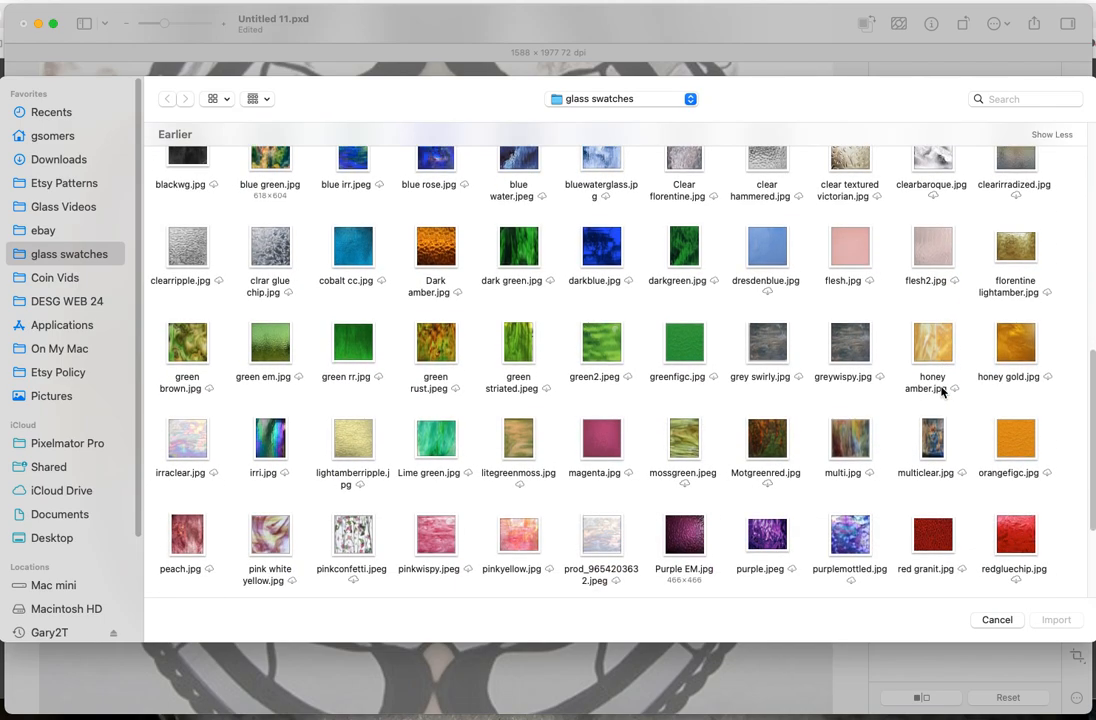
{"action": "scroll", "coordinate": [942, 391], "scroll_direction": "down", "scroll_amount": 3}
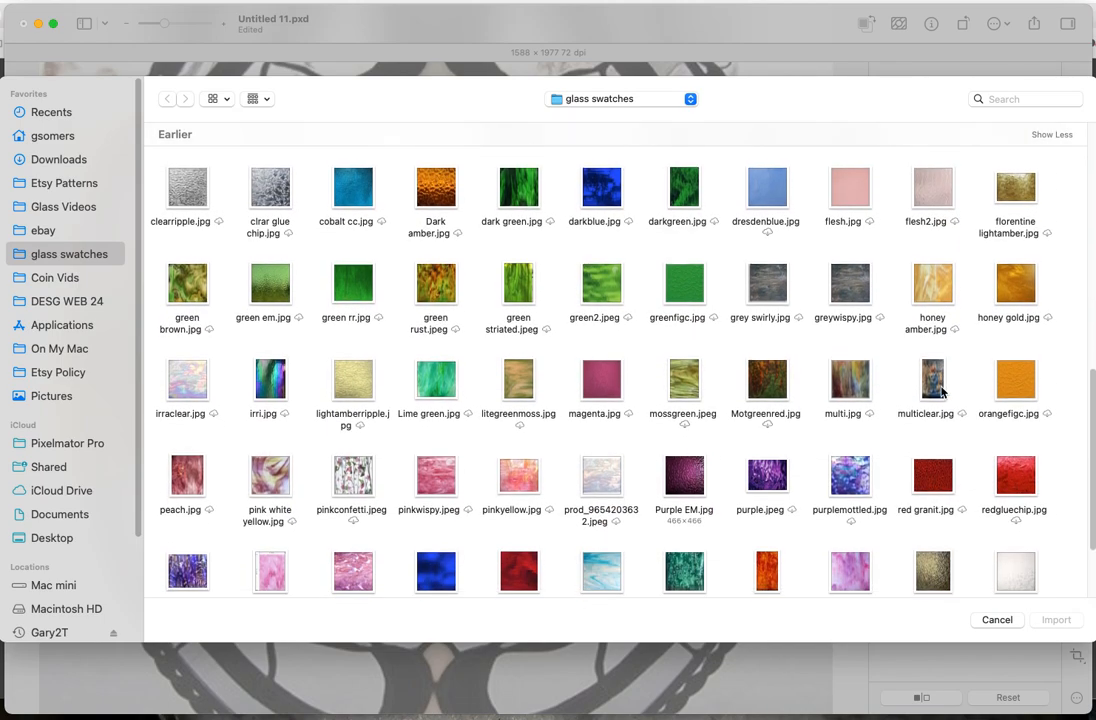
{"action": "scroll", "coordinate": [940, 392], "scroll_direction": "down", "scroll_amount": 1}
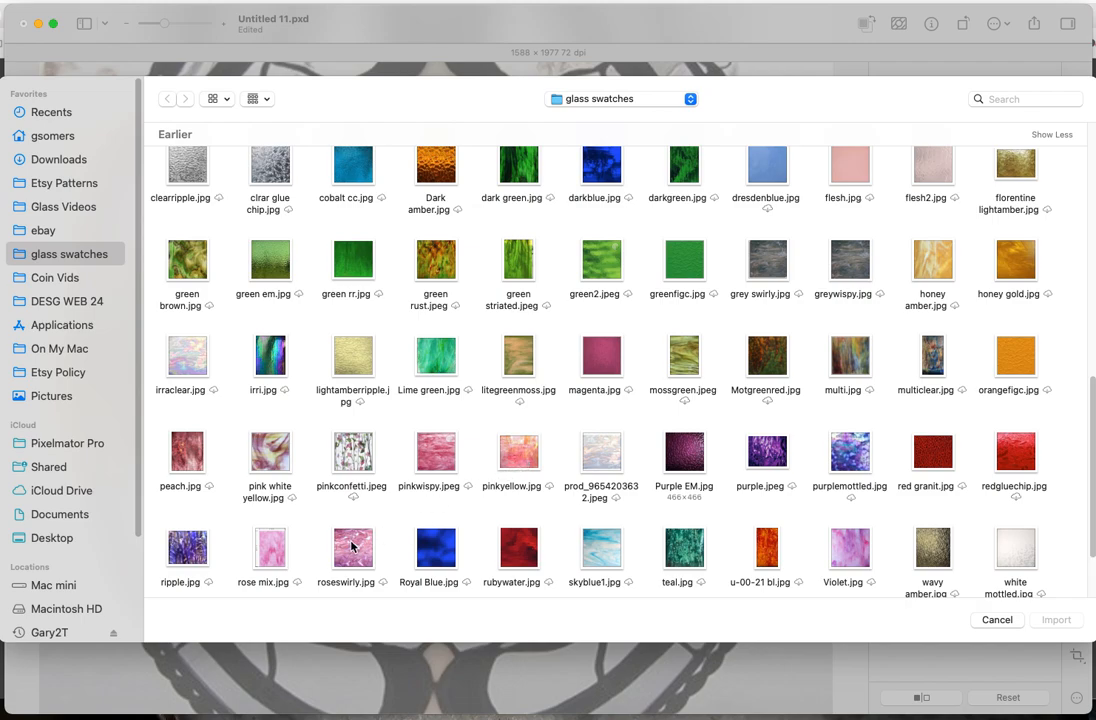
{"action": "scroll", "coordinate": [391, 518], "scroll_direction": "down", "scroll_amount": 2}
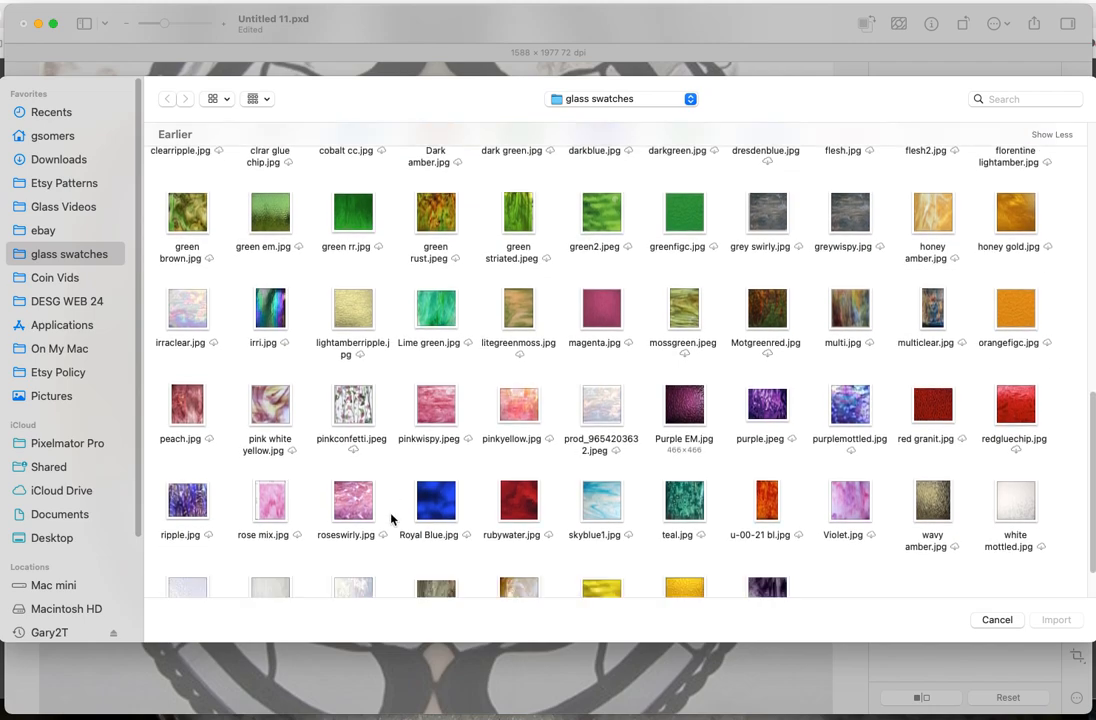
{"action": "left_click", "coordinate": [850, 506]}
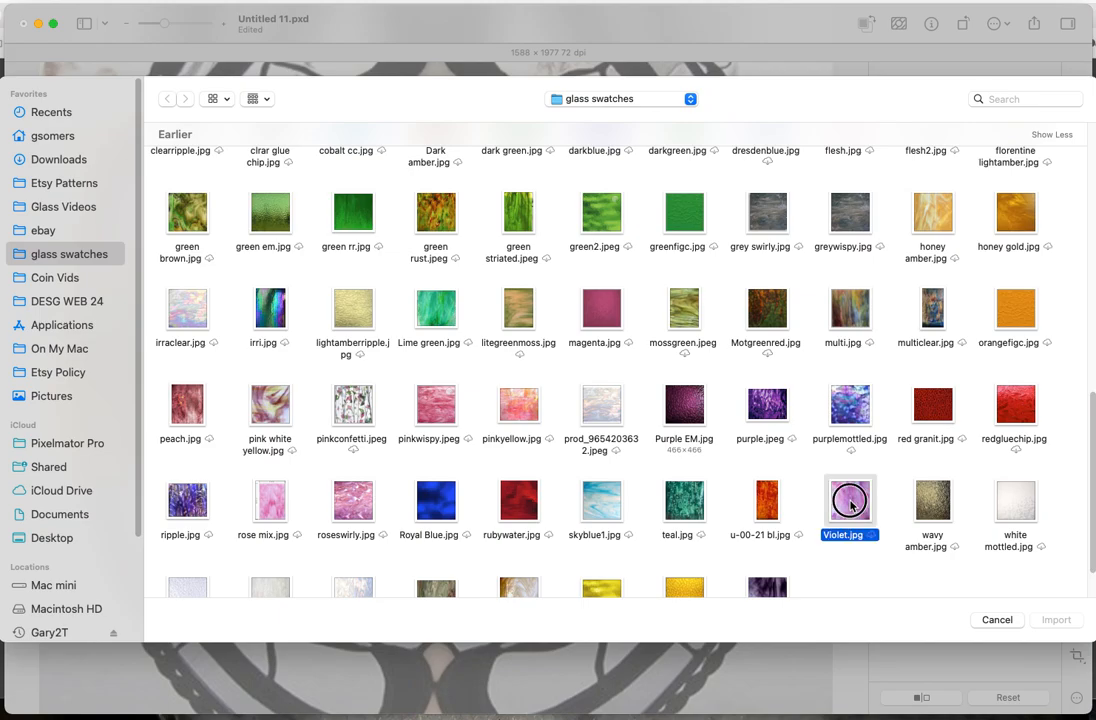
{"action": "double_click", "coordinate": [850, 506]}
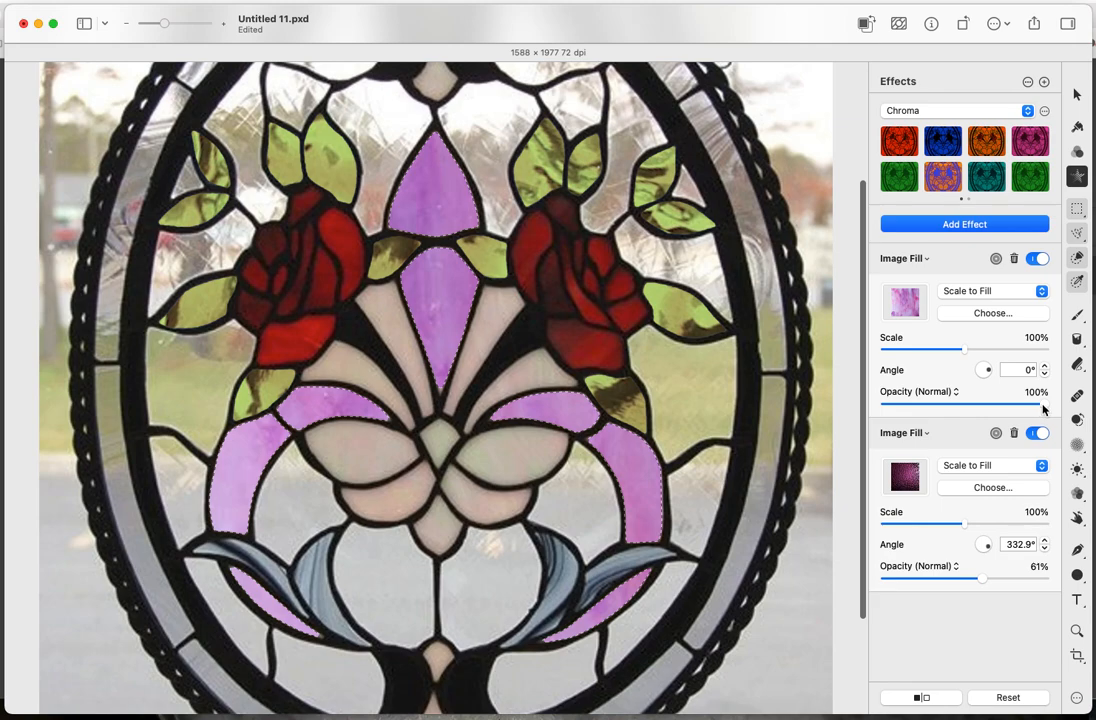
Set the violet Image Fill's opacity to 29% and the underlying purple Image Fill's opacity to 84%.
{"action": "left_click_drag", "start_coordinate": [1044, 408], "coordinate": [930, 405]}
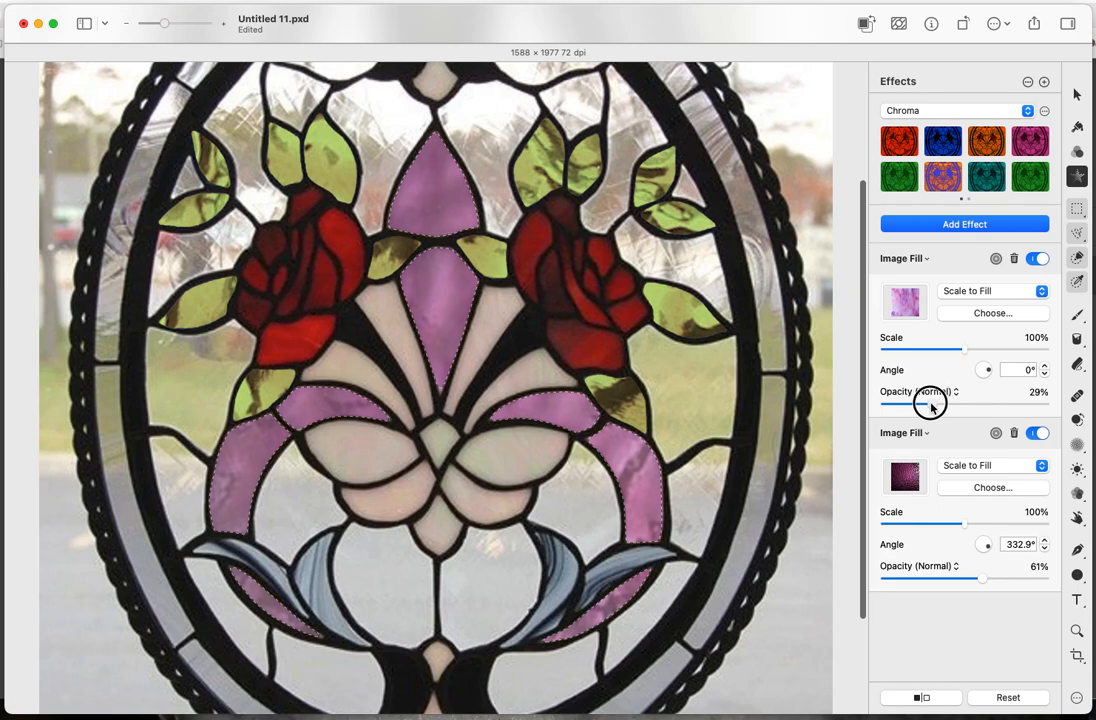
{"action": "left_click_drag", "start_coordinate": [979, 585], "coordinate": [1016, 577]}
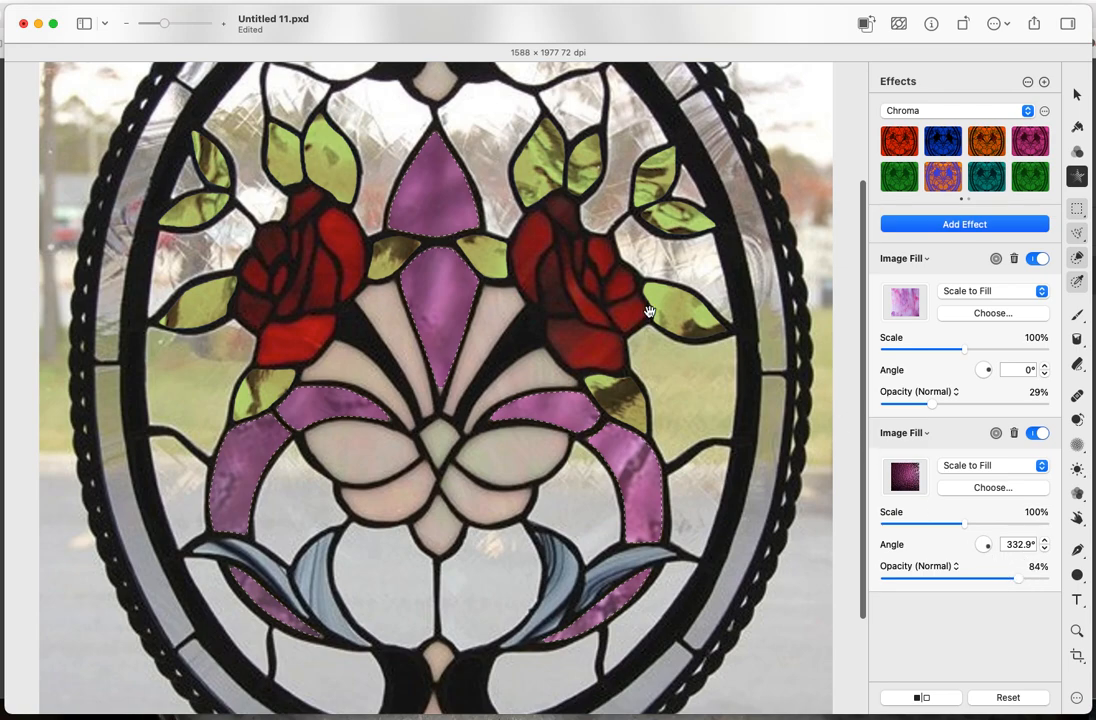
Look over the recoloured purple pieces from the upper to the lower part of the oval panel.
{"action": "scroll", "coordinate": [625, 457], "scroll_direction": "down", "scroll_amount": 5}
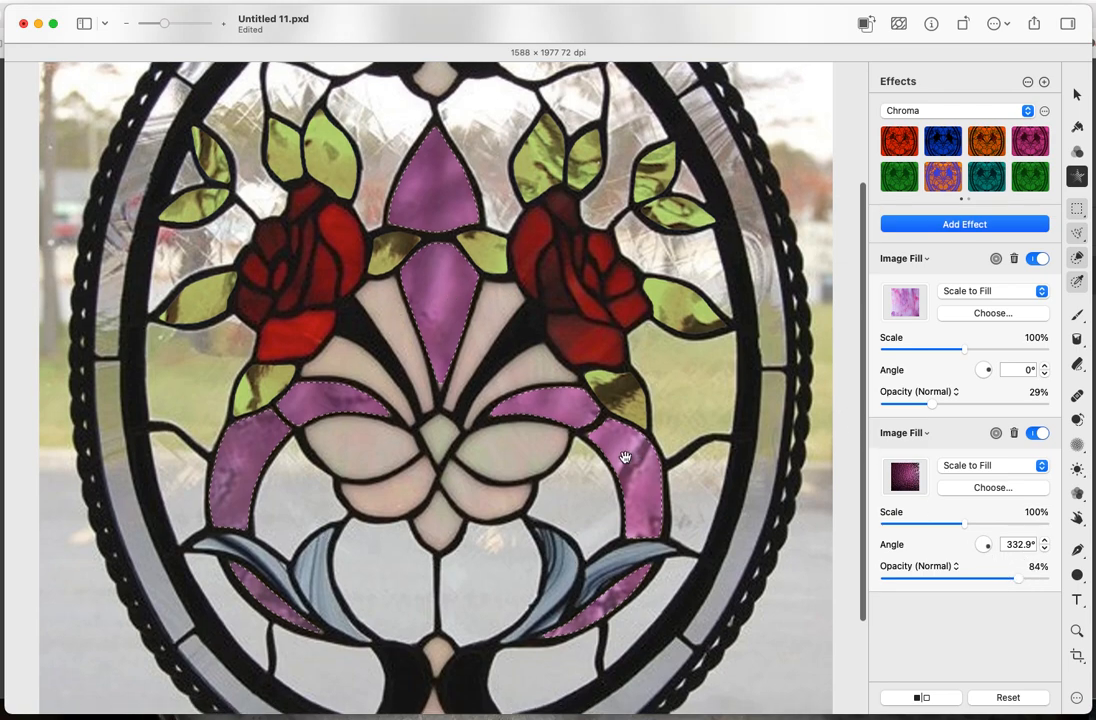
{"action": "scroll", "coordinate": [625, 460], "scroll_direction": "up", "scroll_amount": 10}
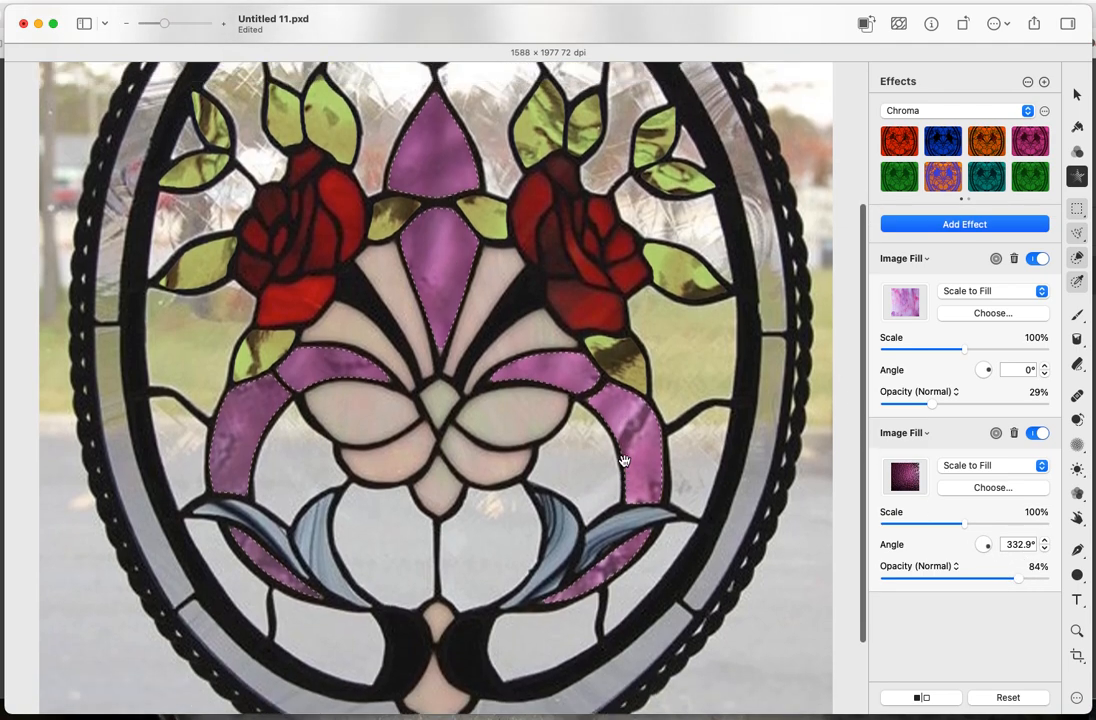
{"action": "scroll", "coordinate": [624, 460], "scroll_direction": "up", "scroll_amount": 4}
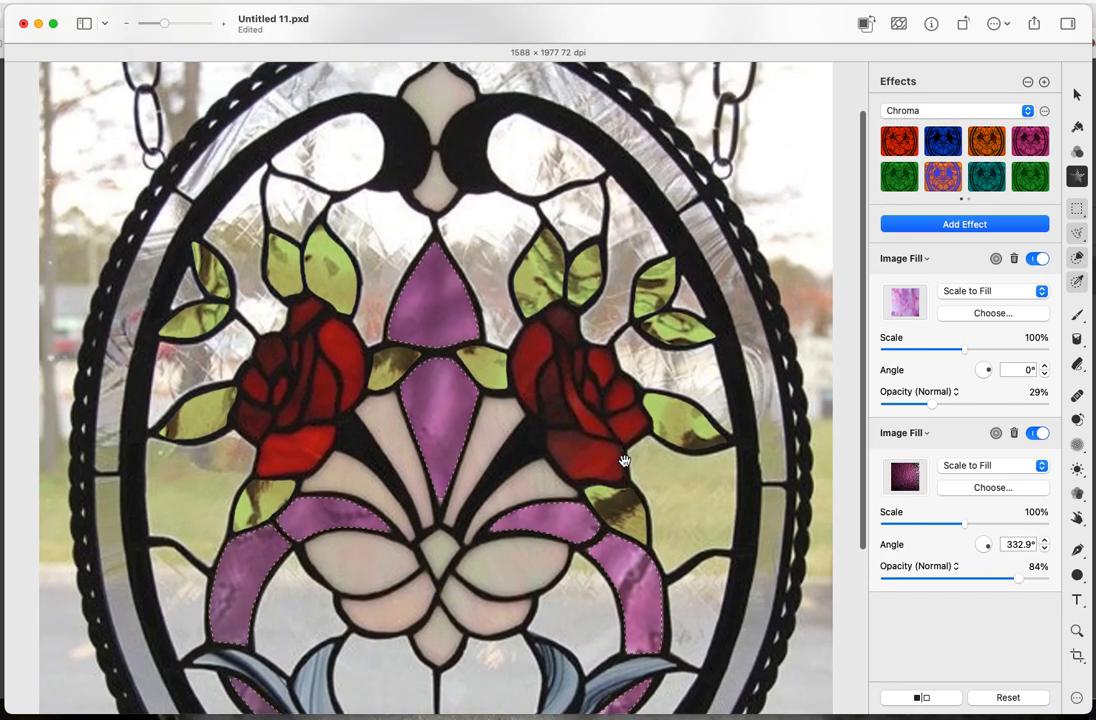
{"action": "scroll", "coordinate": [624, 460], "scroll_direction": "down", "scroll_amount": 6}
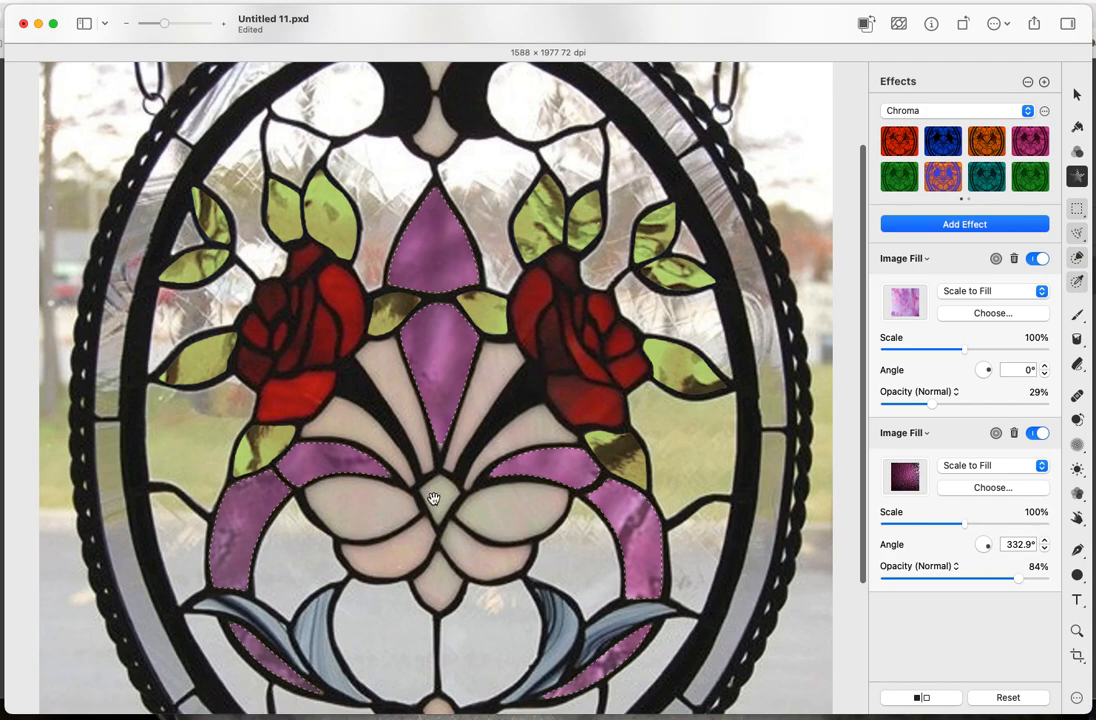
{"action": "scroll", "coordinate": [452, 548], "scroll_direction": "down", "scroll_amount": 4}
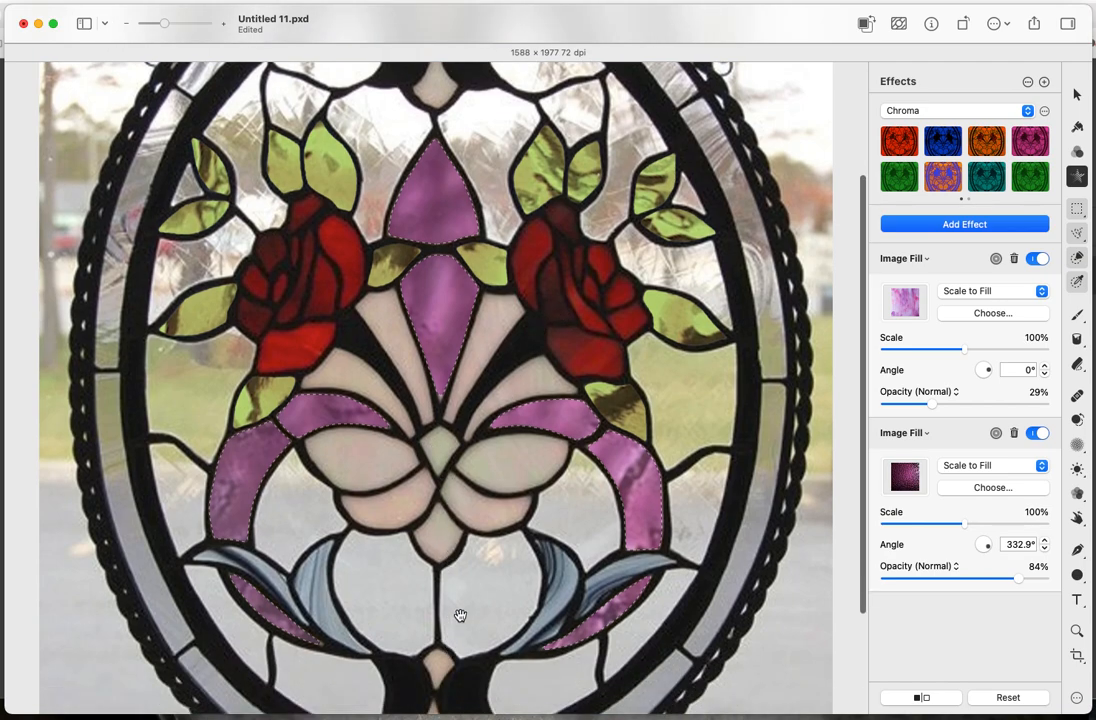
{"action": "scroll", "coordinate": [457, 616], "scroll_direction": "down", "scroll_amount": 4}
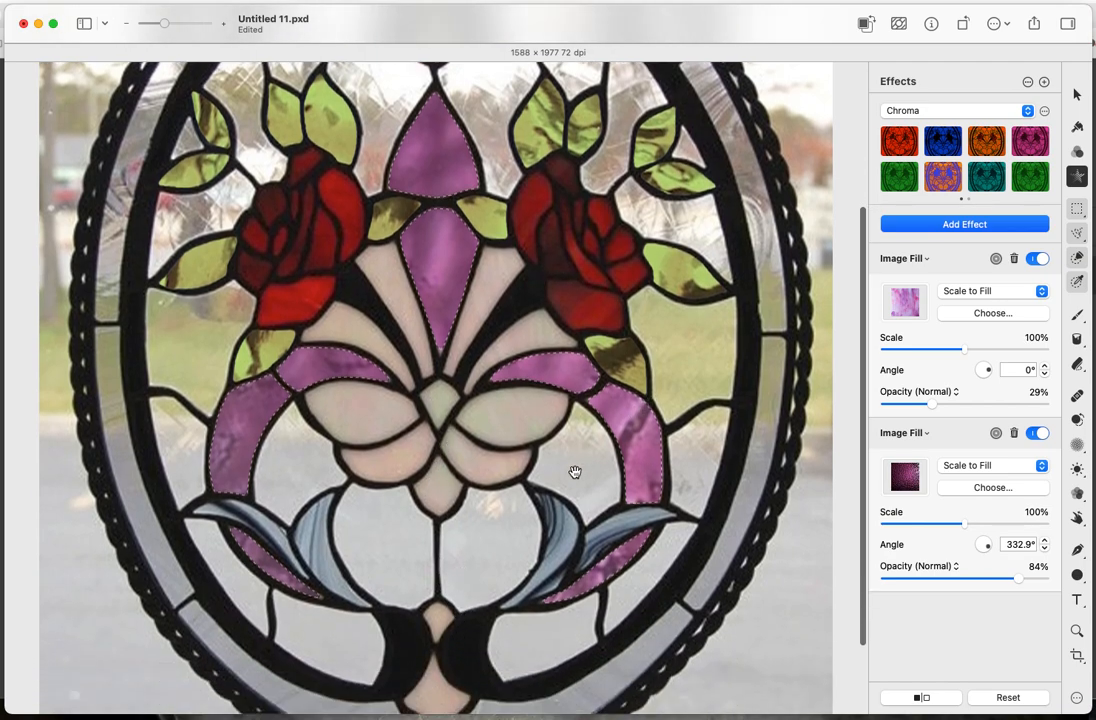
{"action": "scroll", "coordinate": [575, 472], "scroll_direction": "down", "scroll_amount": 4}
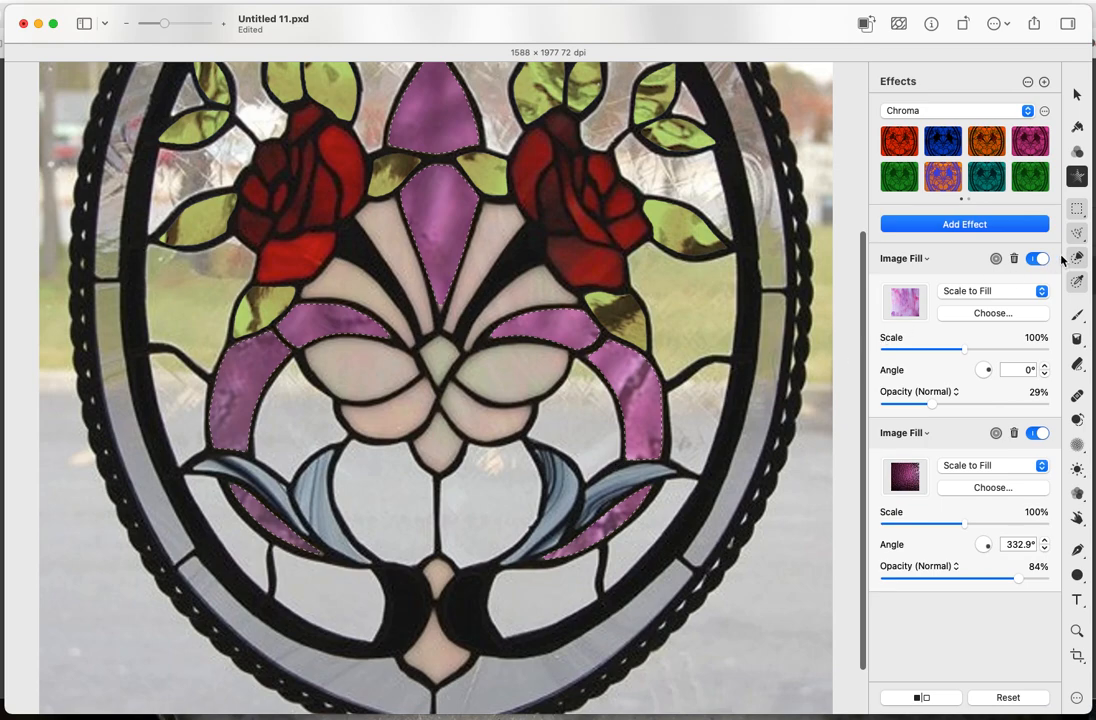
Replace the current selection with the four diamond-shaped pieces along the panel's centre line using Quick Selection.
{"action": "left_click", "coordinate": [1077, 257]}
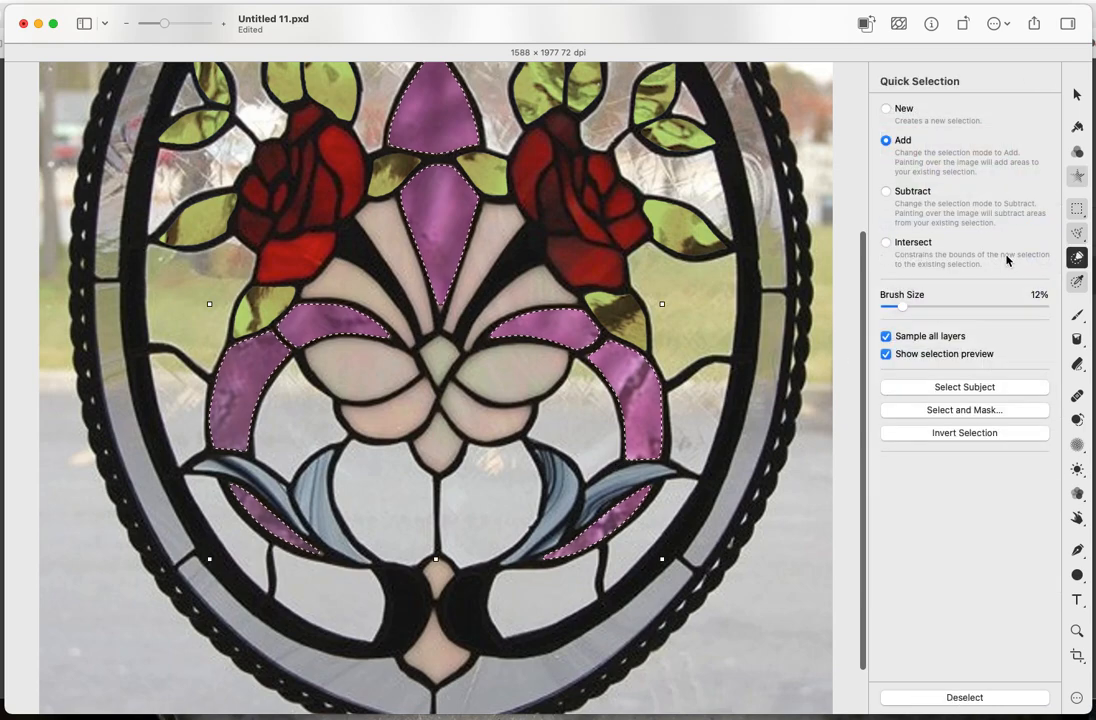
{"action": "right_click", "coordinate": [432, 352]}
{"action": "left_click", "coordinate": [445, 357]}
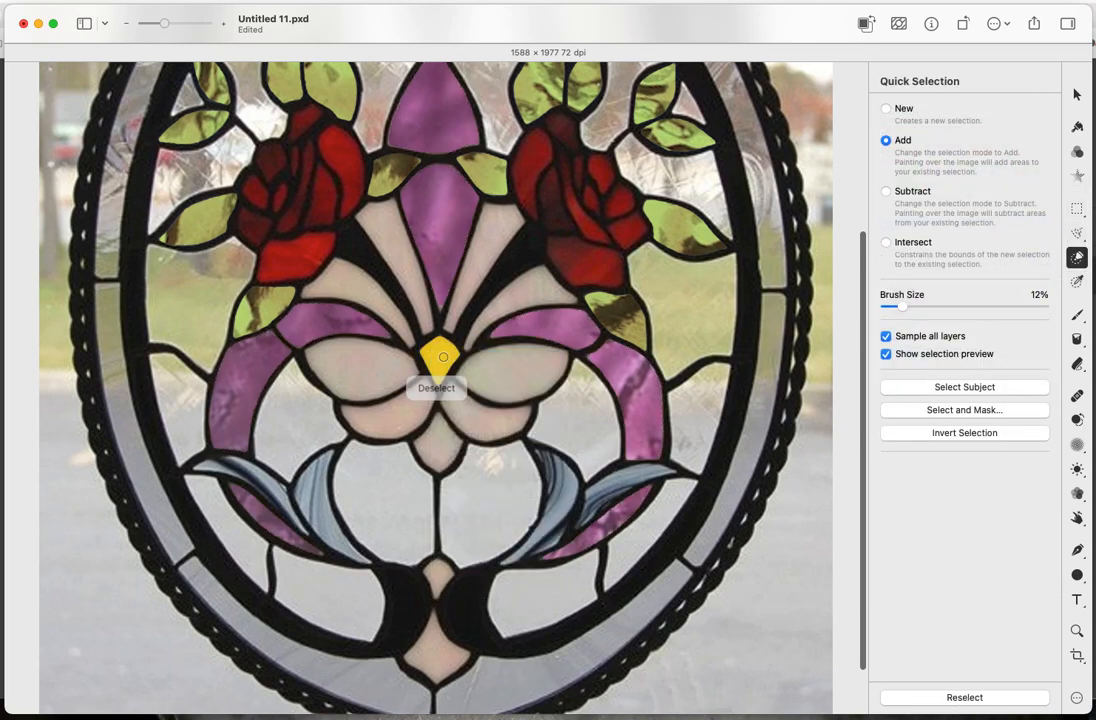
{"action": "left_click", "coordinate": [442, 357]}
{"action": "left_click", "coordinate": [439, 446]}
{"action": "left_click", "coordinate": [437, 570]}
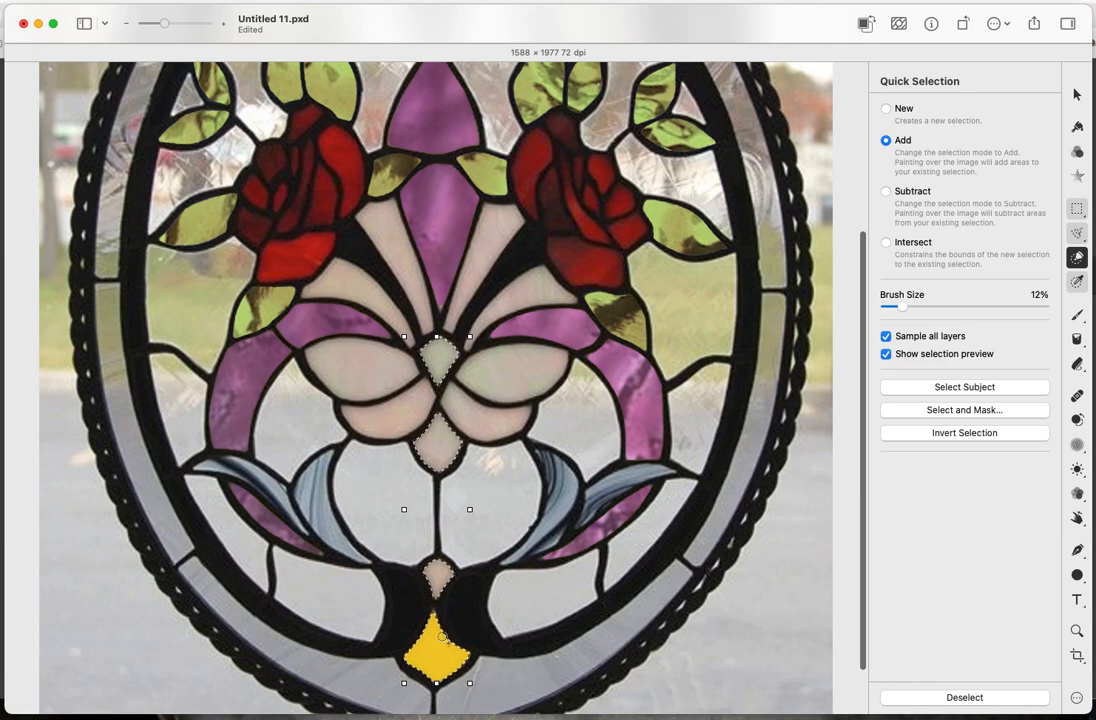
{"action": "left_click", "coordinate": [433, 643]}
Add an Image Fill effect to the four selected diamond pieces.
{"action": "left_click", "coordinate": [1077, 177]}
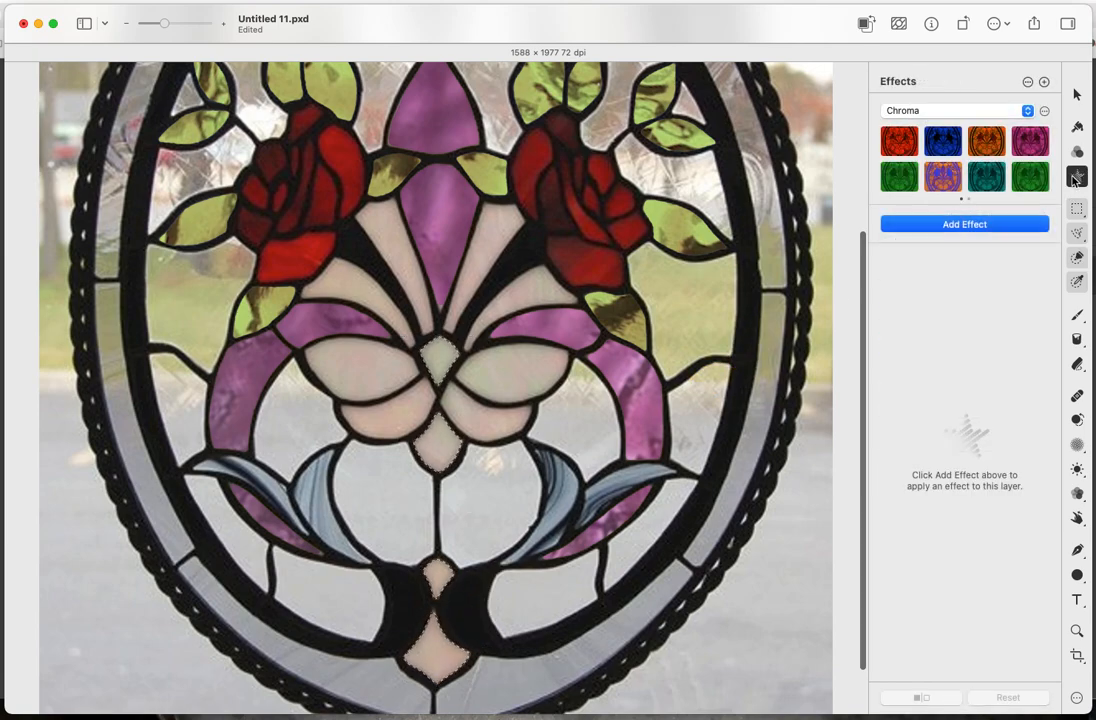
{"action": "left_click", "coordinate": [998, 224]}
{"action": "left_click", "coordinate": [917, 372]}
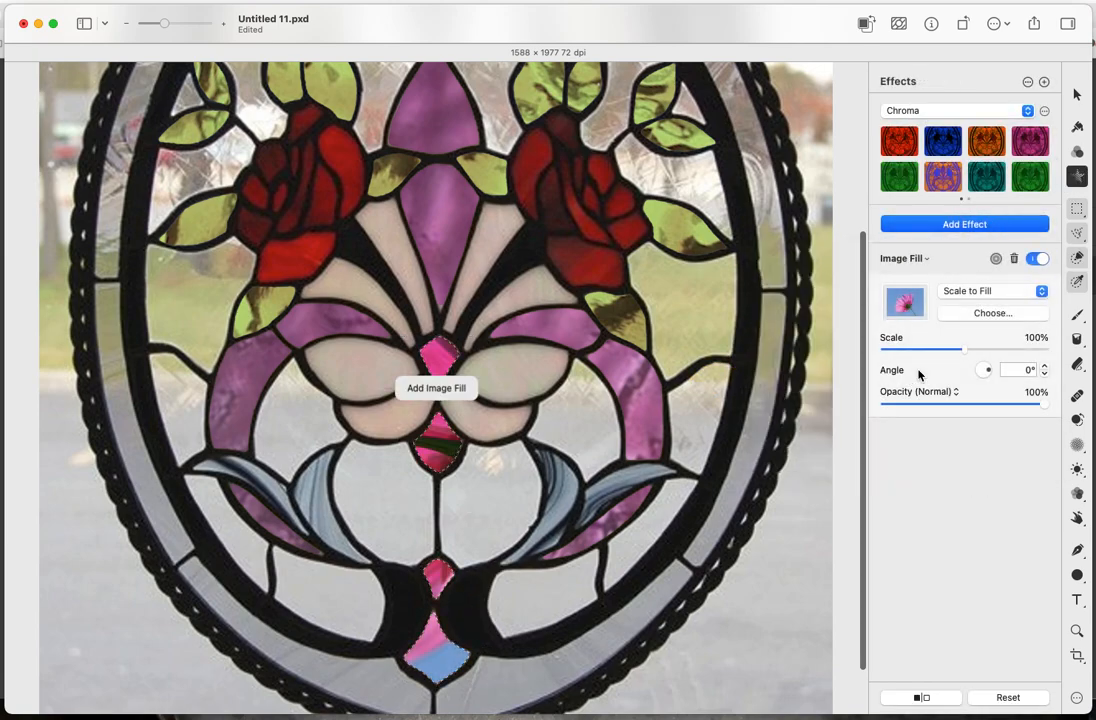
Use the redgluechip.jpg swatch from the glass swatches folder as the diamonds' Image Fill picture.
{"action": "left_click", "coordinate": [980, 313]}
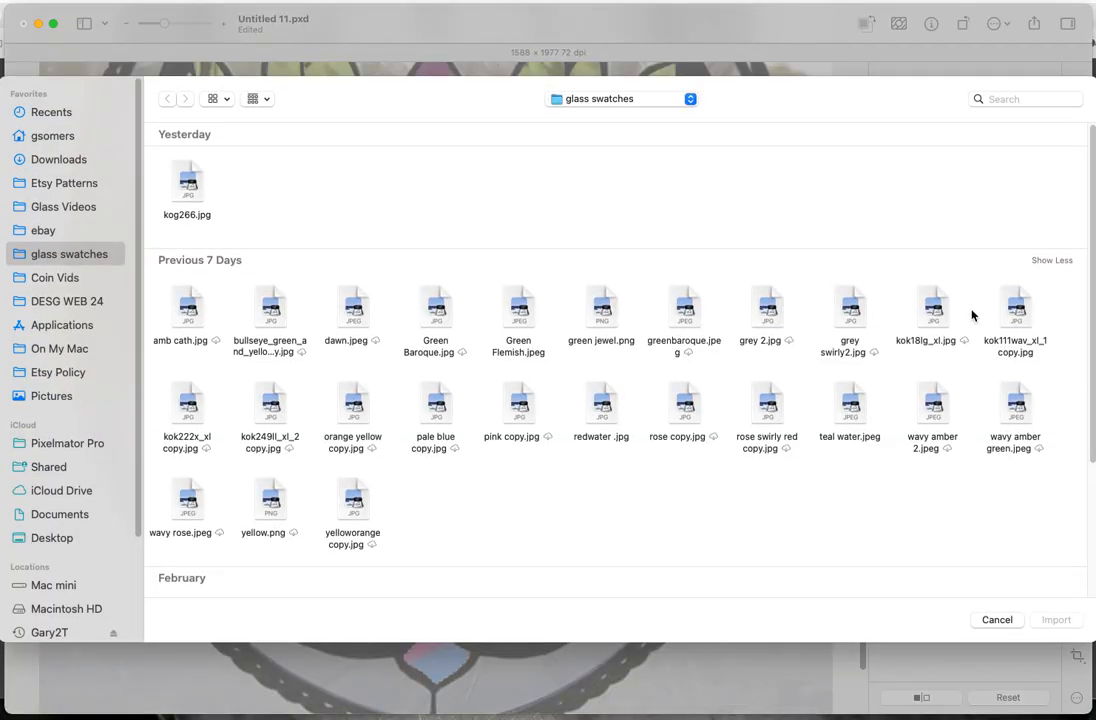
{"action": "left_click", "coordinate": [1001, 622]}
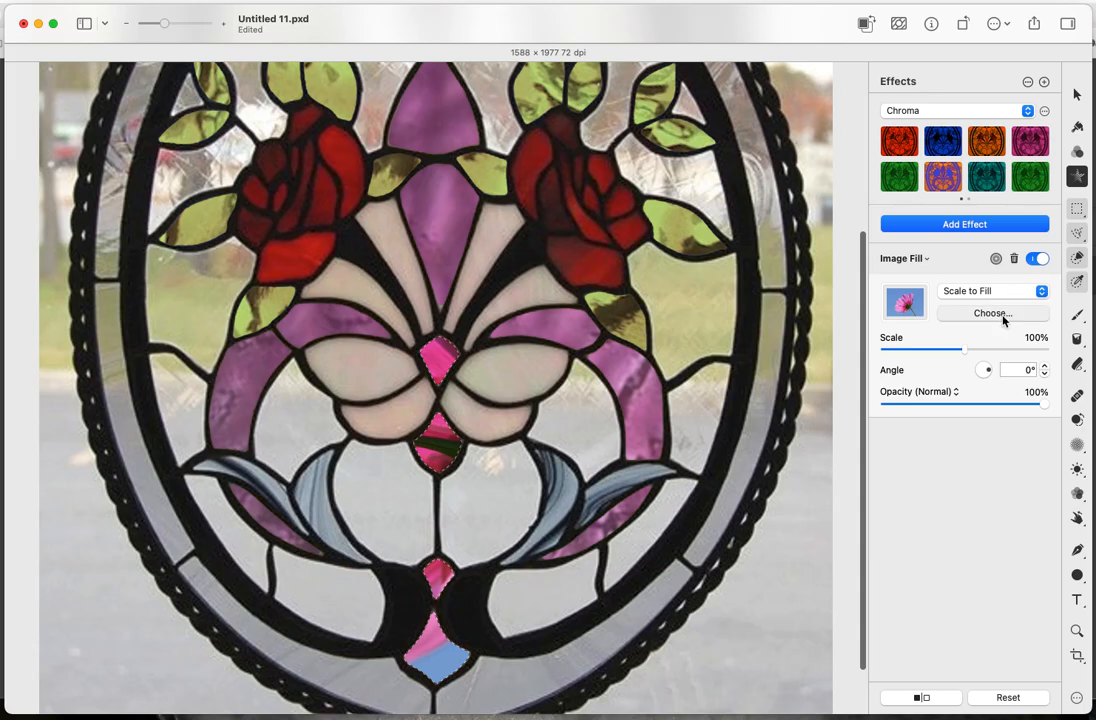
{"action": "left_click", "coordinate": [1004, 318]}
{"action": "scroll", "coordinate": [890, 346], "scroll_direction": "down", "scroll_amount": 5}
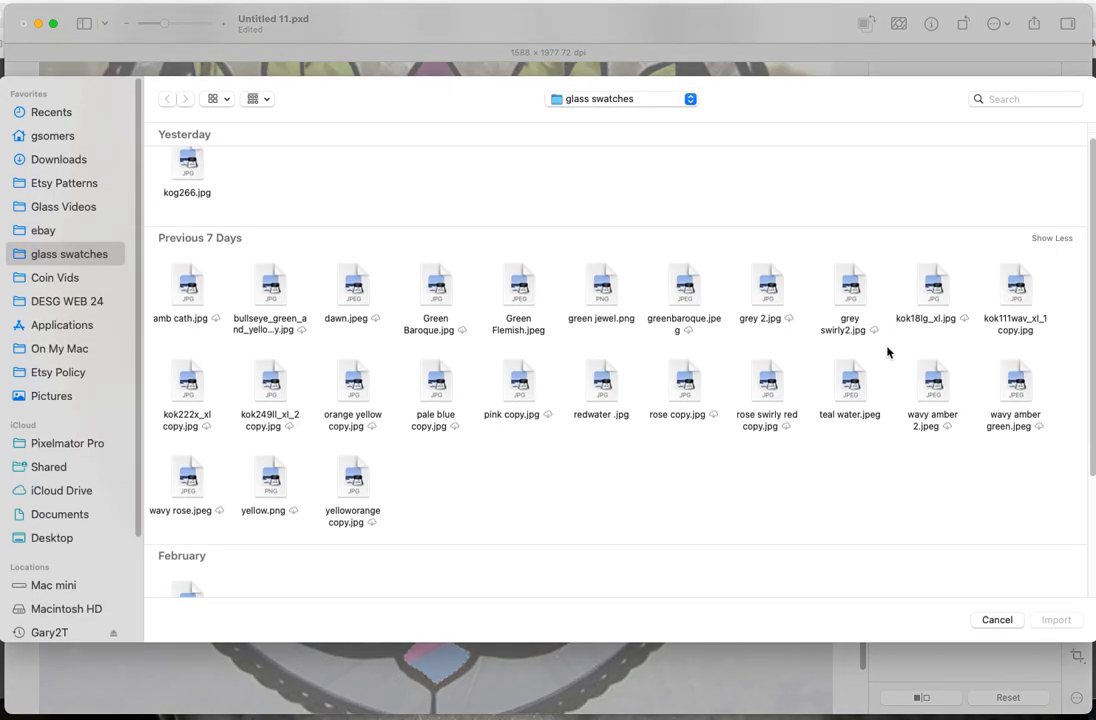
{"action": "left_click", "coordinate": [1047, 484]}
{"action": "scroll", "coordinate": [917, 437], "scroll_direction": "down", "scroll_amount": 3}
{"action": "scroll", "coordinate": [917, 437], "scroll_direction": "down", "scroll_amount": 8}
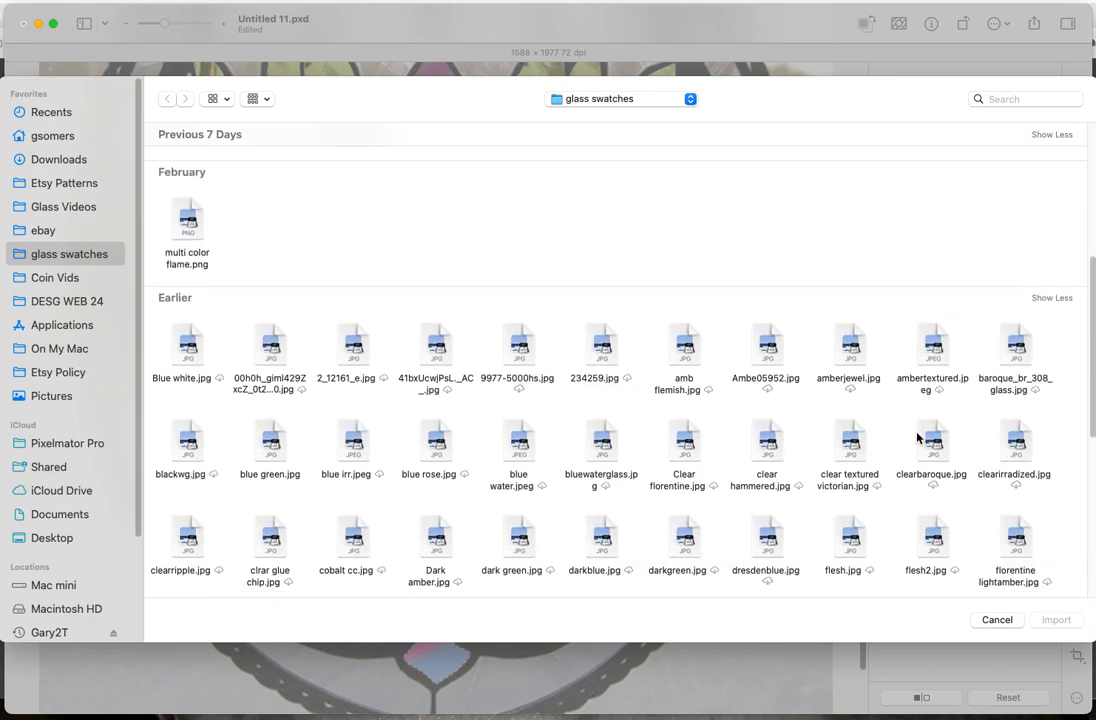
{"action": "scroll", "coordinate": [917, 438], "scroll_direction": "down", "scroll_amount": 3}
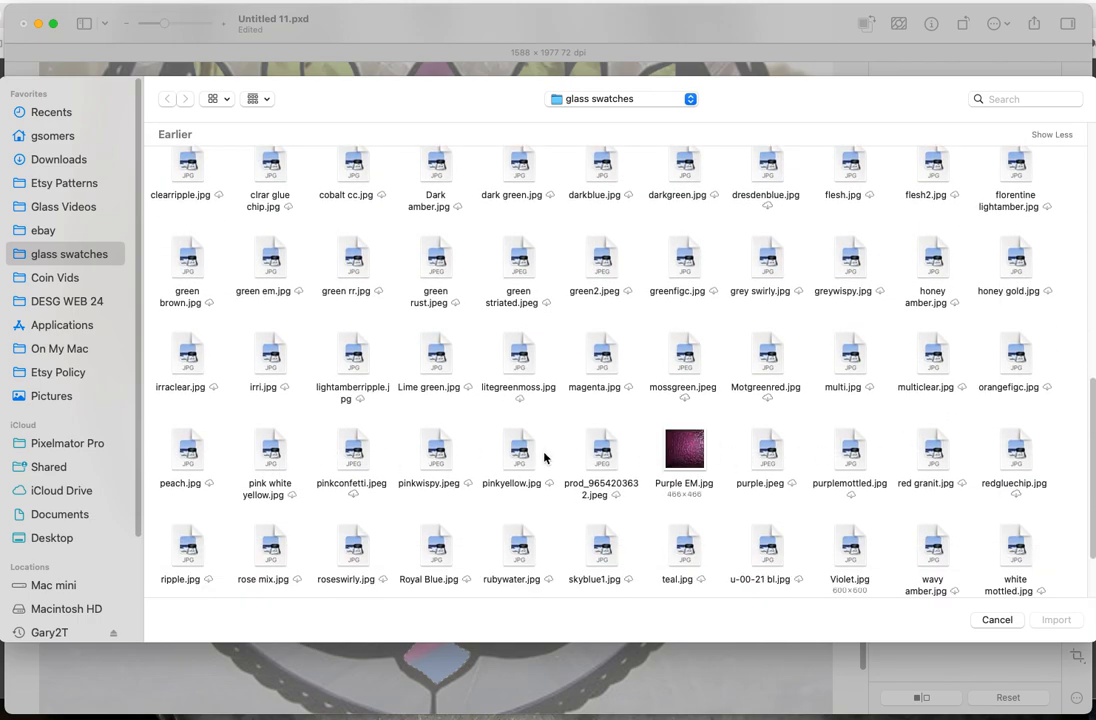
{"action": "scroll", "coordinate": [355, 370], "scroll_direction": "down", "scroll_amount": 3}
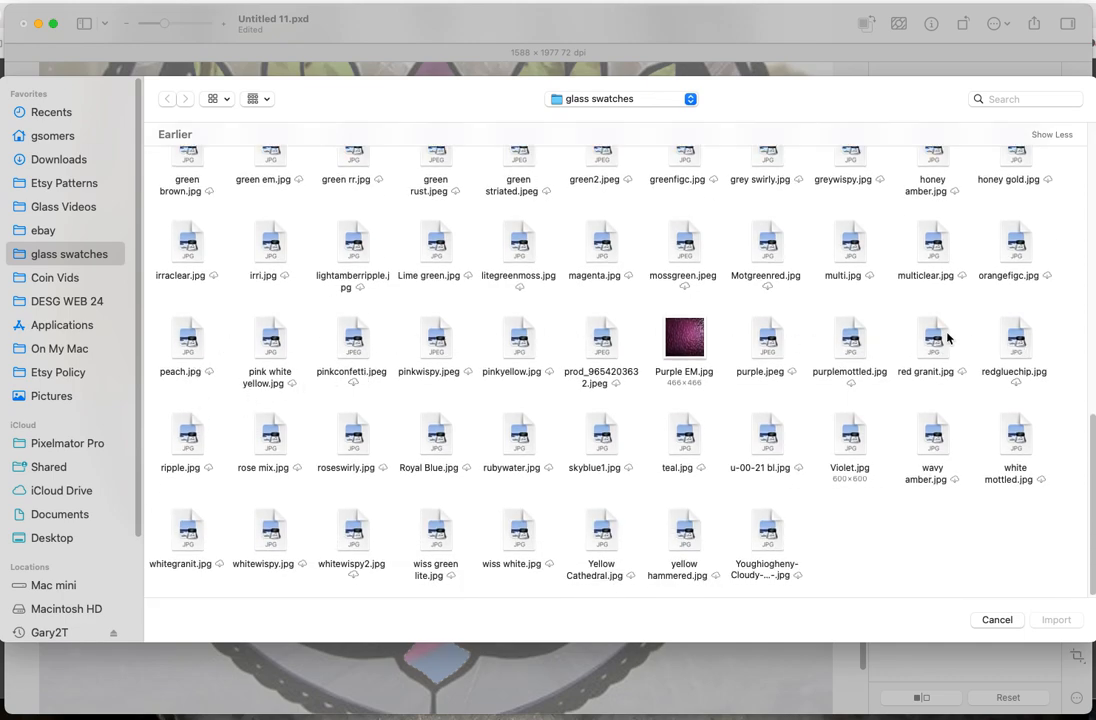
{"action": "double_click", "coordinate": [1017, 340]}
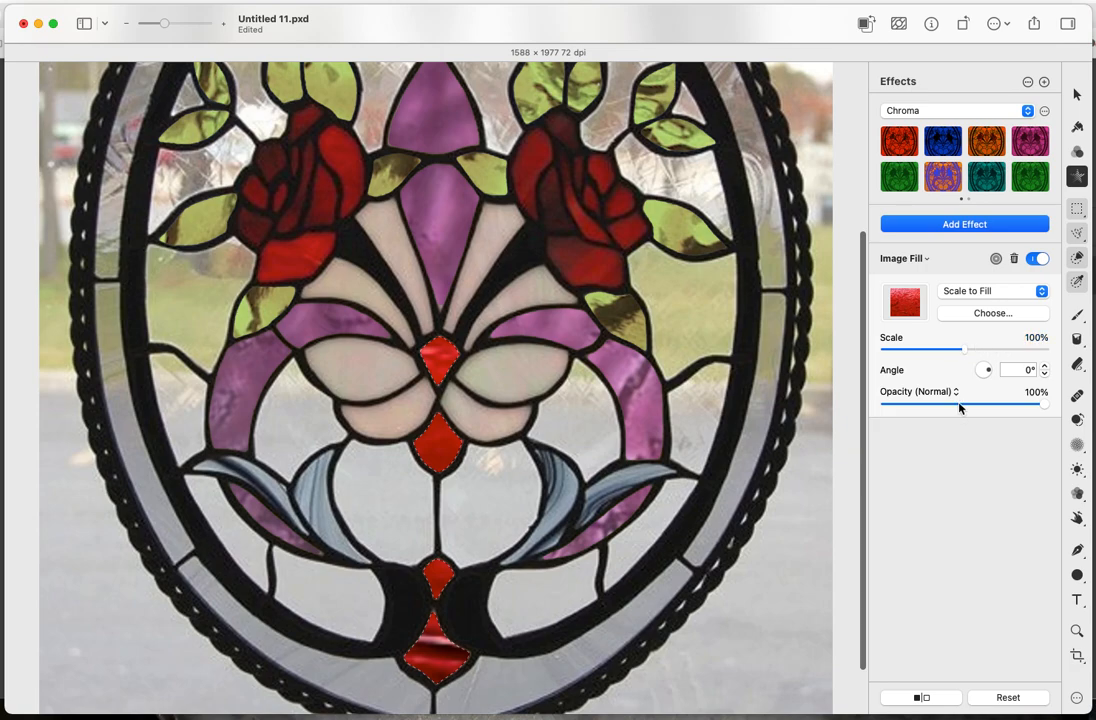
Set the red Image Fill's angle to 283.6° and its opacity to 100%.
{"action": "left_click_drag", "start_coordinate": [988, 373], "coordinate": [983, 374]}
{"action": "left_click_drag", "start_coordinate": [1041, 402], "coordinate": [905, 399]}
{"action": "left_click", "coordinate": [1041, 404]}
{"action": "left_click", "coordinate": [1030, 422]}
{"action": "left_click_drag", "start_coordinate": [1046, 409], "coordinate": [1066, 394]}
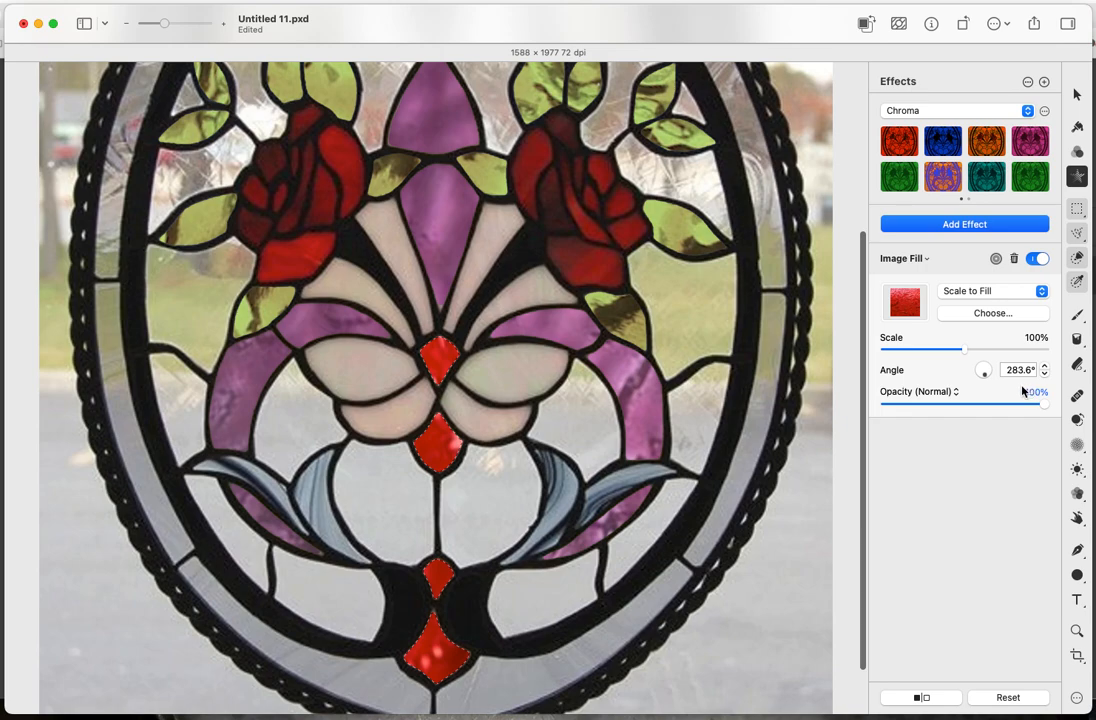
Add the two light glass pieces at the upper end of the panel's centre line to the diamond selection using Quick Selection.
{"action": "left_click", "coordinate": [1079, 259]}
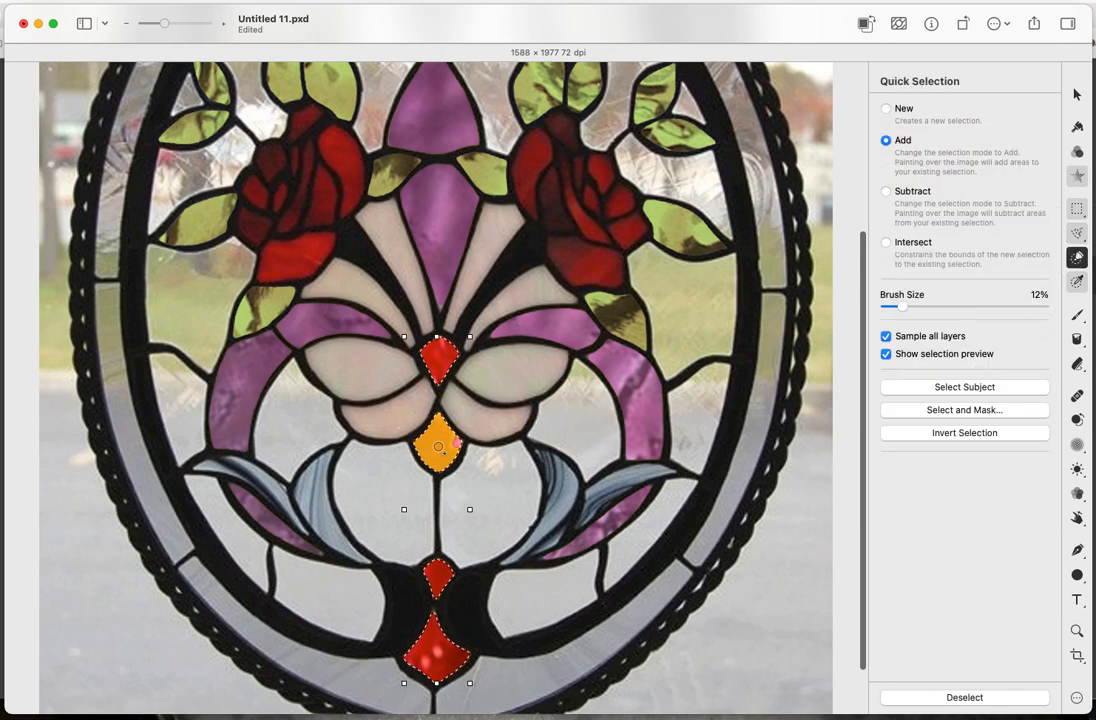
{"action": "left_click", "coordinate": [438, 446]}
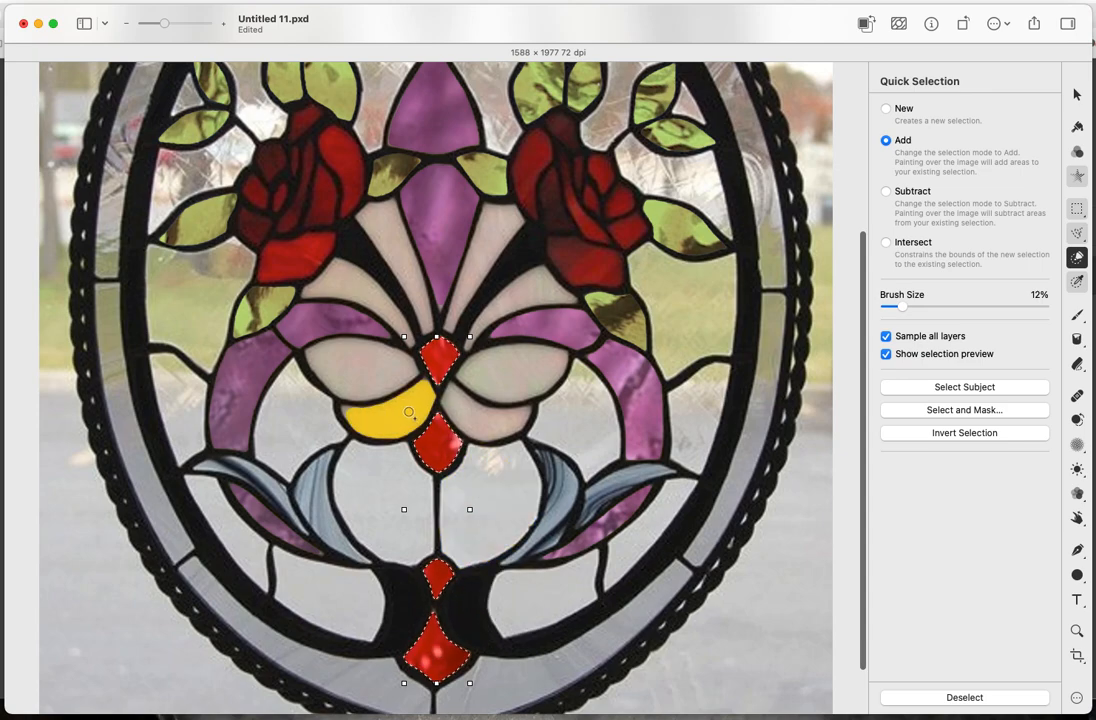
{"action": "scroll", "coordinate": [540, 430], "scroll_direction": "up", "scroll_amount": 5}
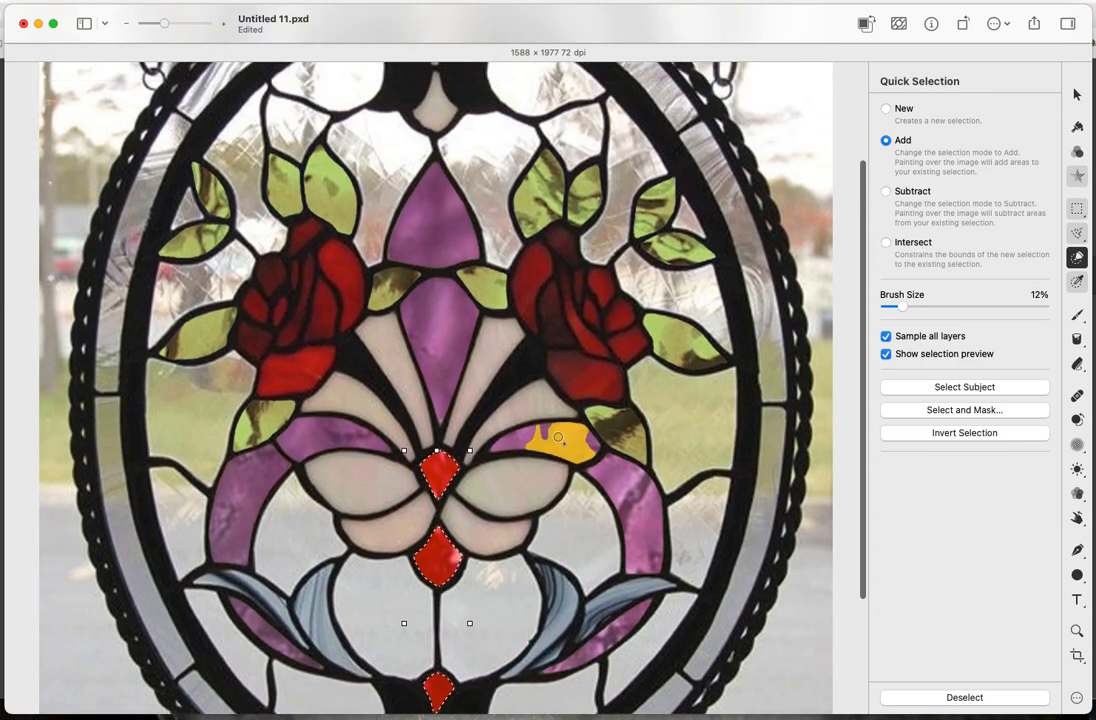
{"action": "scroll", "coordinate": [558, 437], "scroll_direction": "up", "scroll_amount": 4}
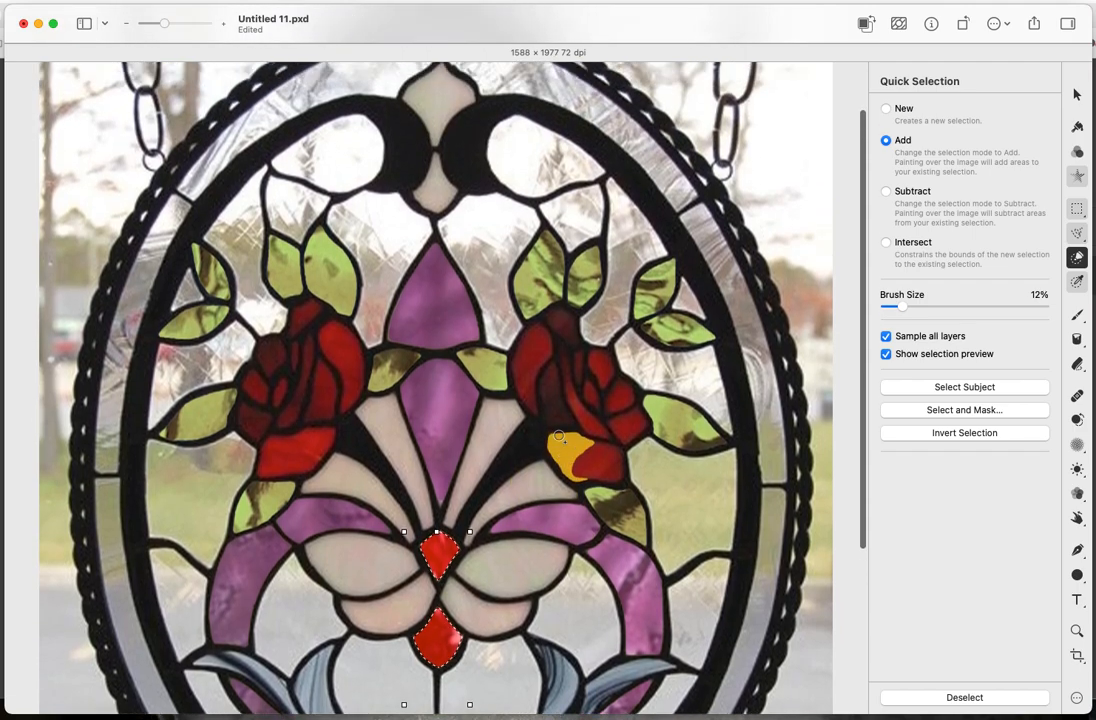
{"action": "left_click_drag", "start_coordinate": [163, 23], "coordinate": [153, 24]}
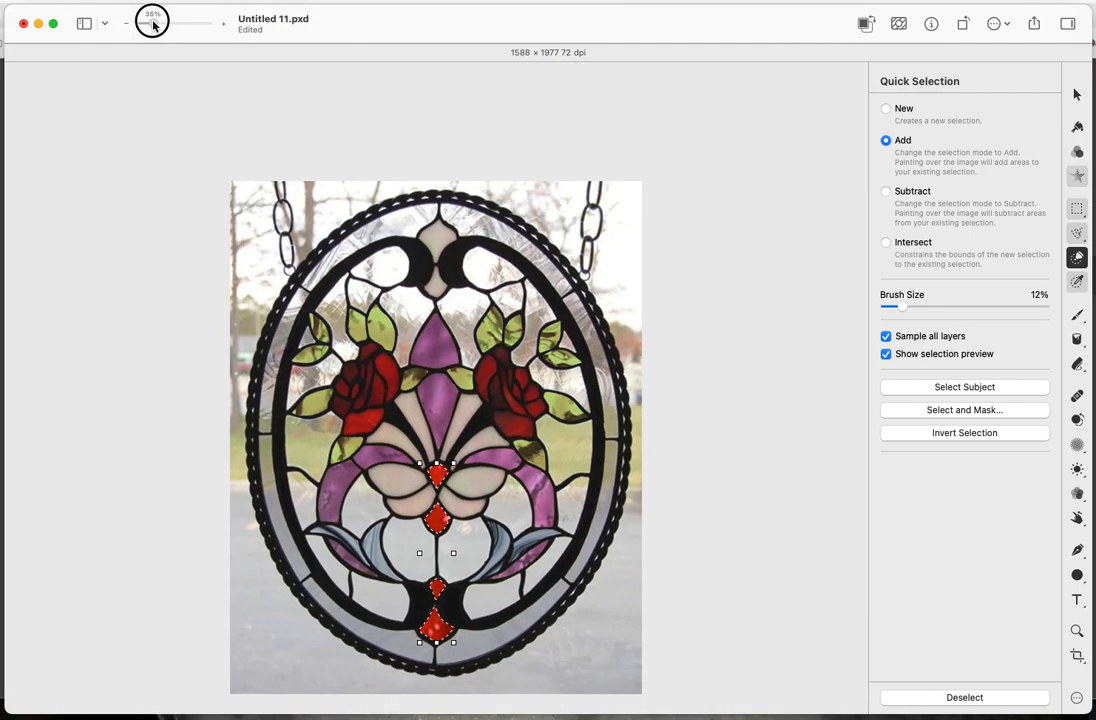
{"action": "scroll", "coordinate": [284, 76], "scroll_direction": "down", "scroll_amount": 2}
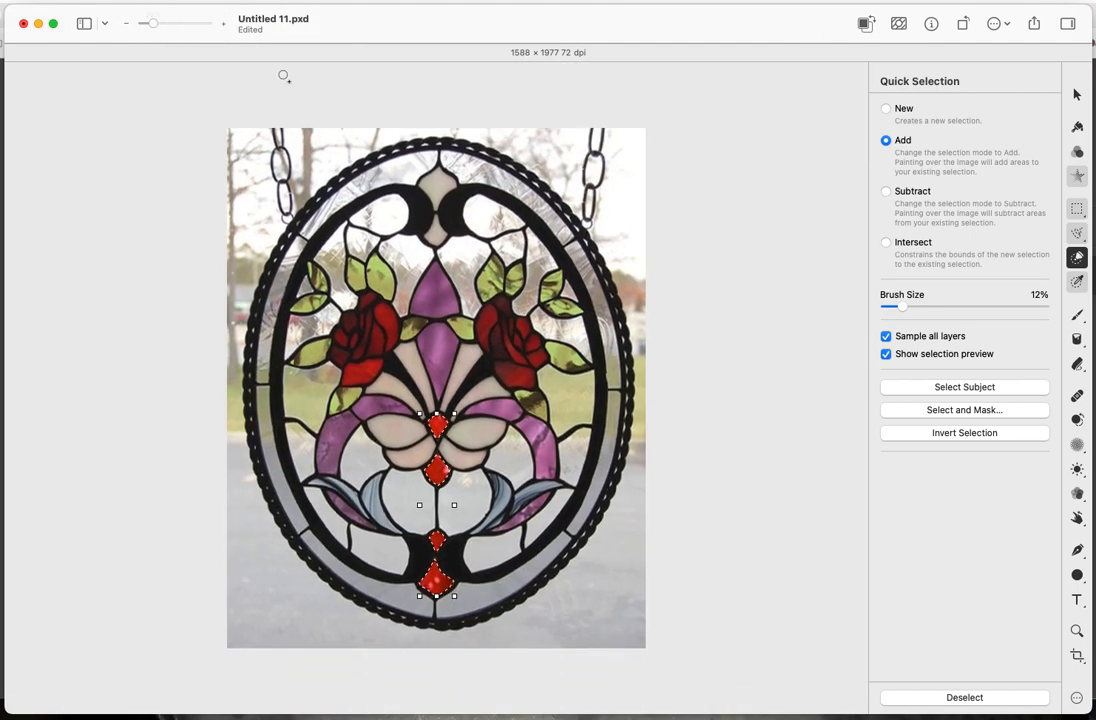
{"action": "left_click", "coordinate": [438, 235]}
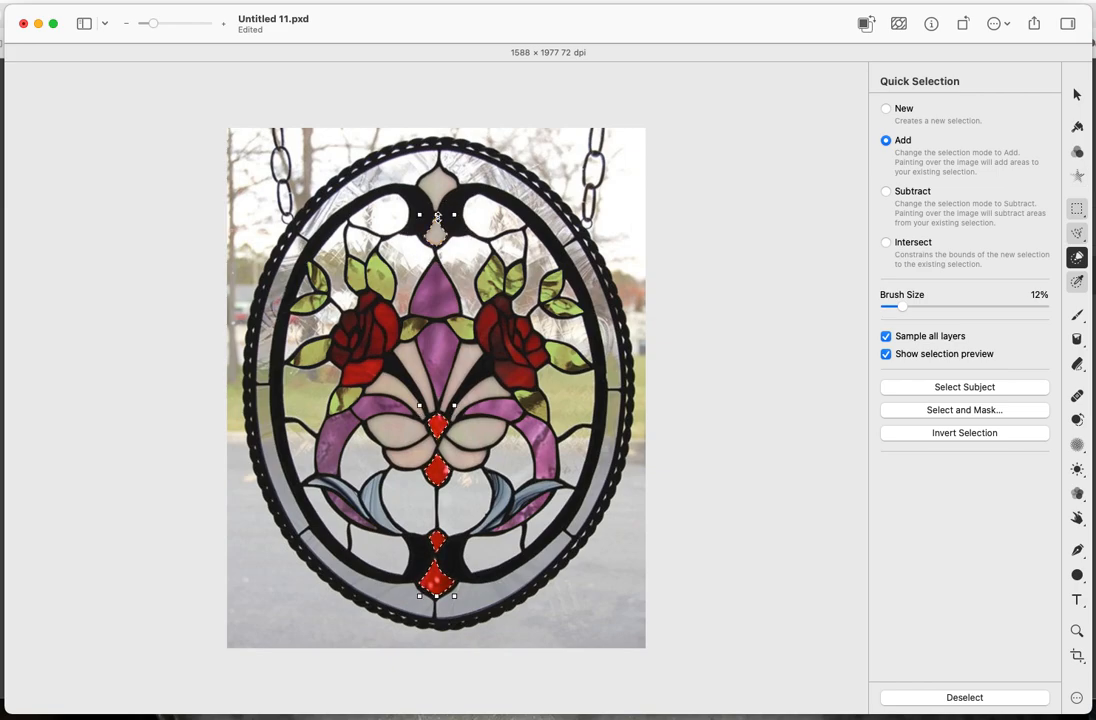
{"action": "left_click", "coordinate": [438, 192]}
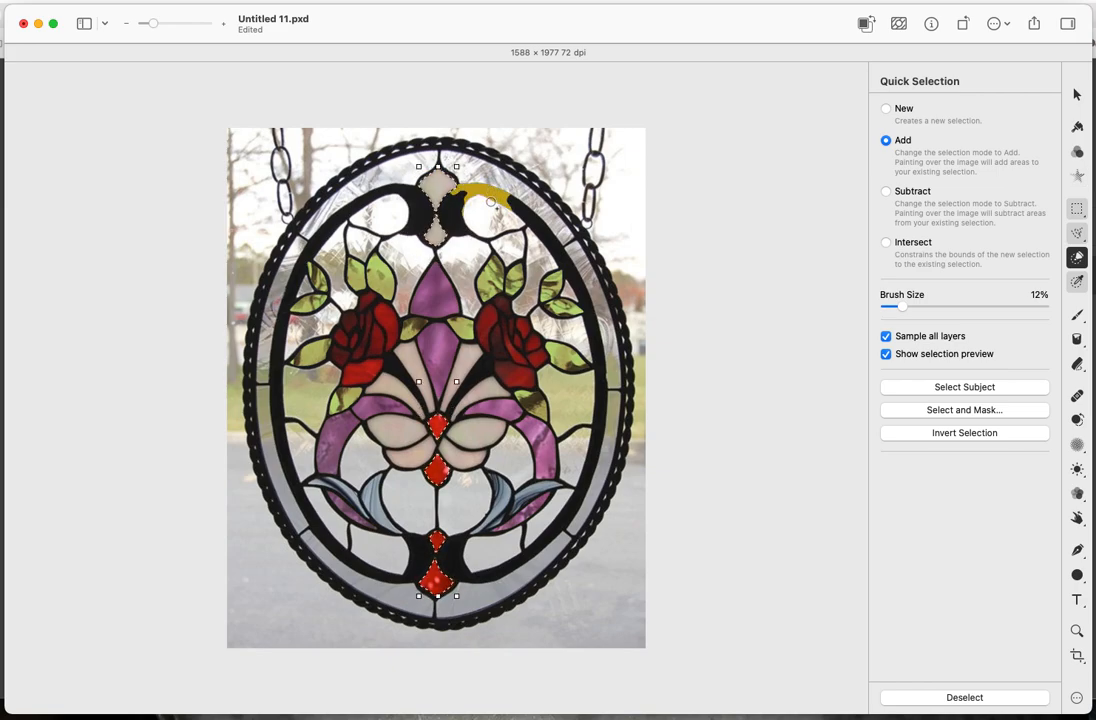
Add an Image Fill effect to the selected centre-line pieces using the redwater .jpg swatch from the glass swatches folder.
{"action": "left_click", "coordinate": [1077, 176]}
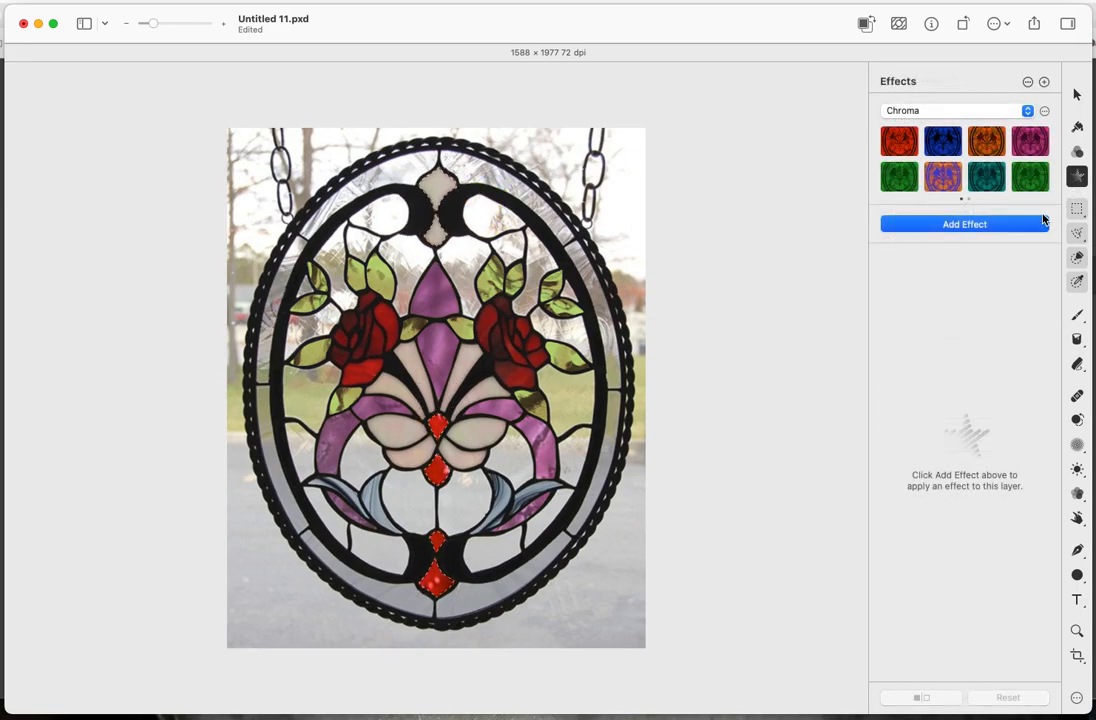
{"action": "left_click", "coordinate": [1040, 224]}
{"action": "left_click", "coordinate": [915, 364]}
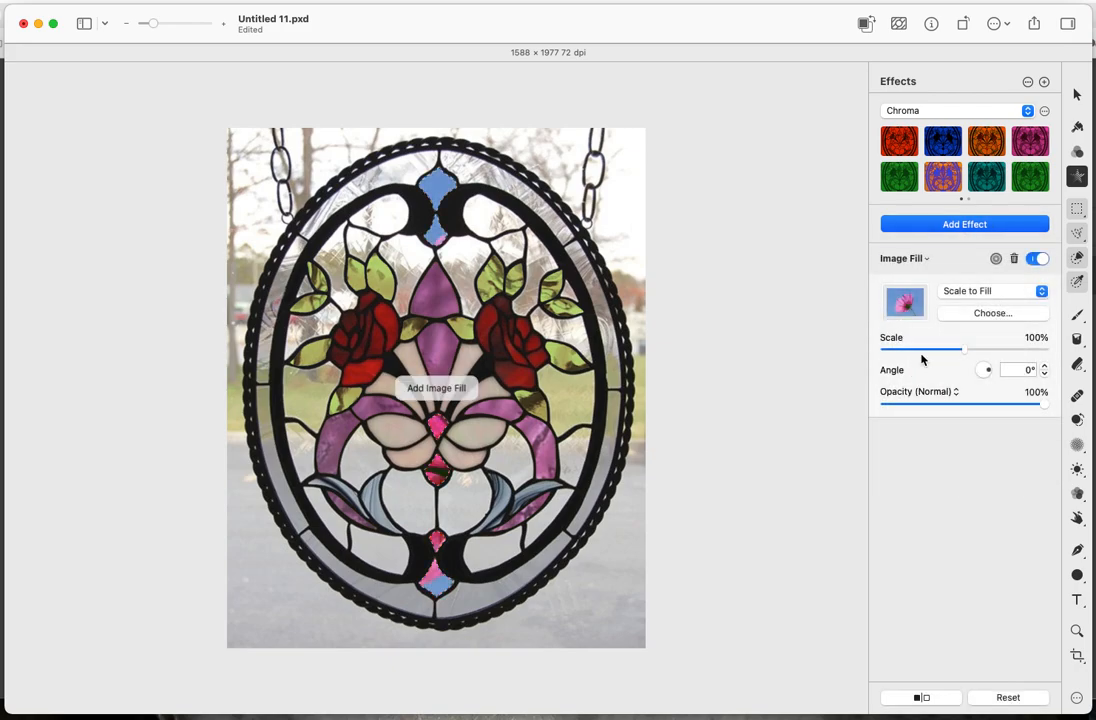
{"action": "left_click", "coordinate": [977, 314]}
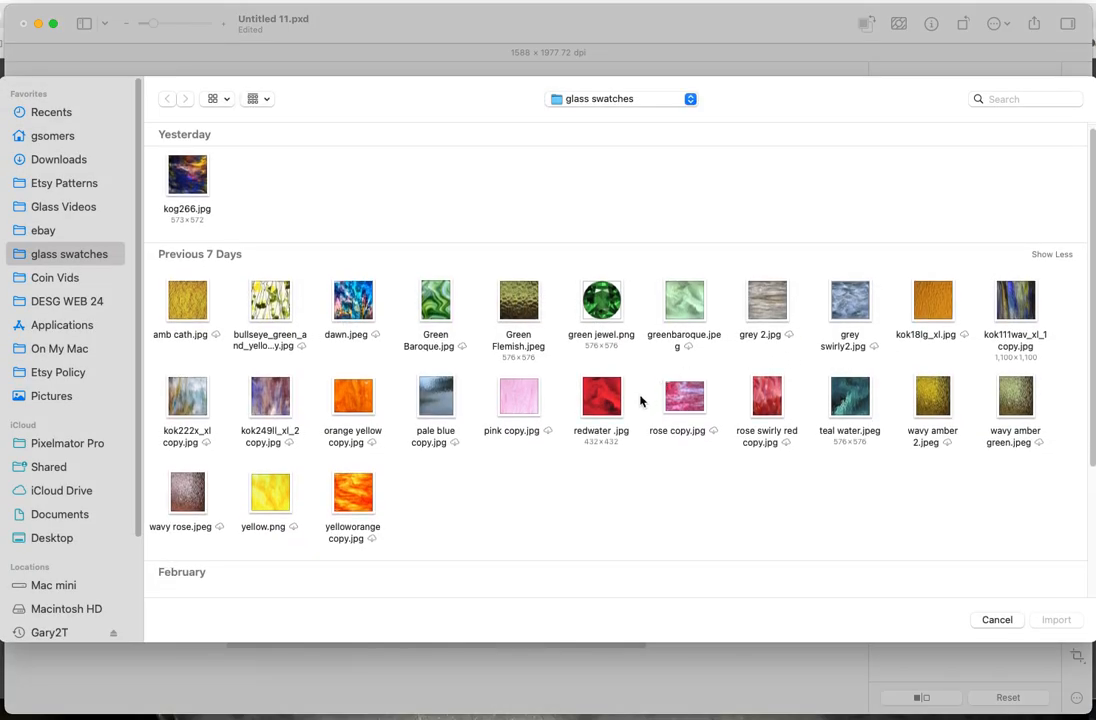
{"action": "left_click", "coordinate": [610, 397]}
{"action": "double_click", "coordinate": [610, 397]}
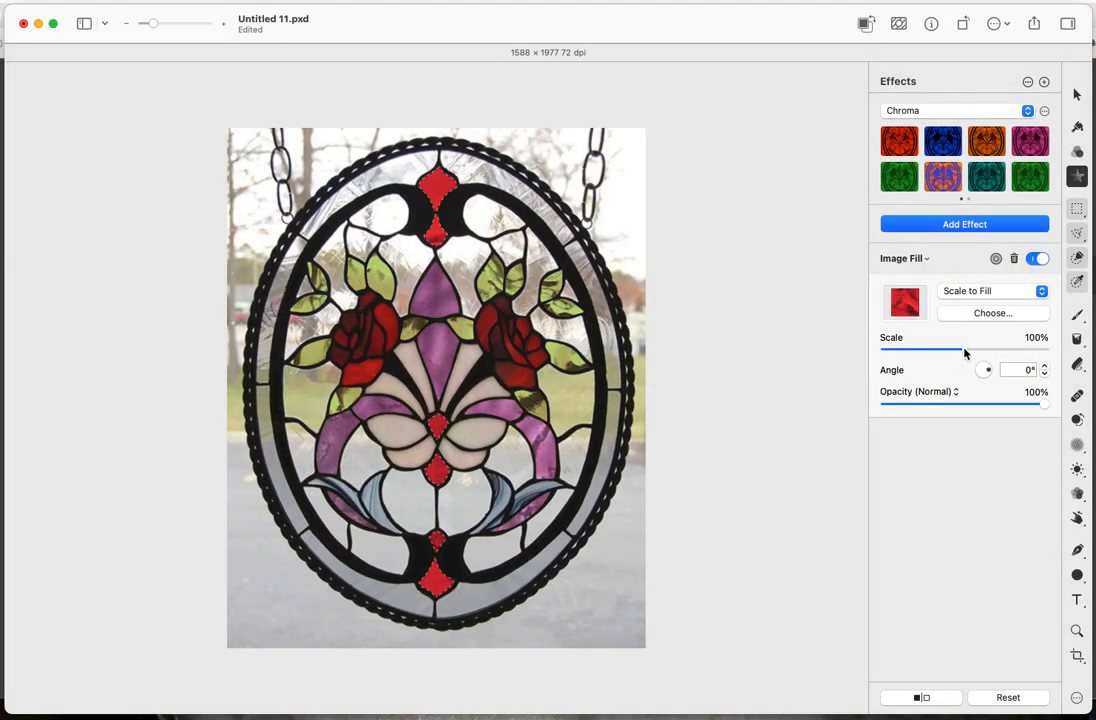
Set the redwater Image Fill's scale to 96%, its angle to 351.7° and its opacity to 43%.
{"action": "left_click_drag", "start_coordinate": [974, 353], "coordinate": [990, 375]}
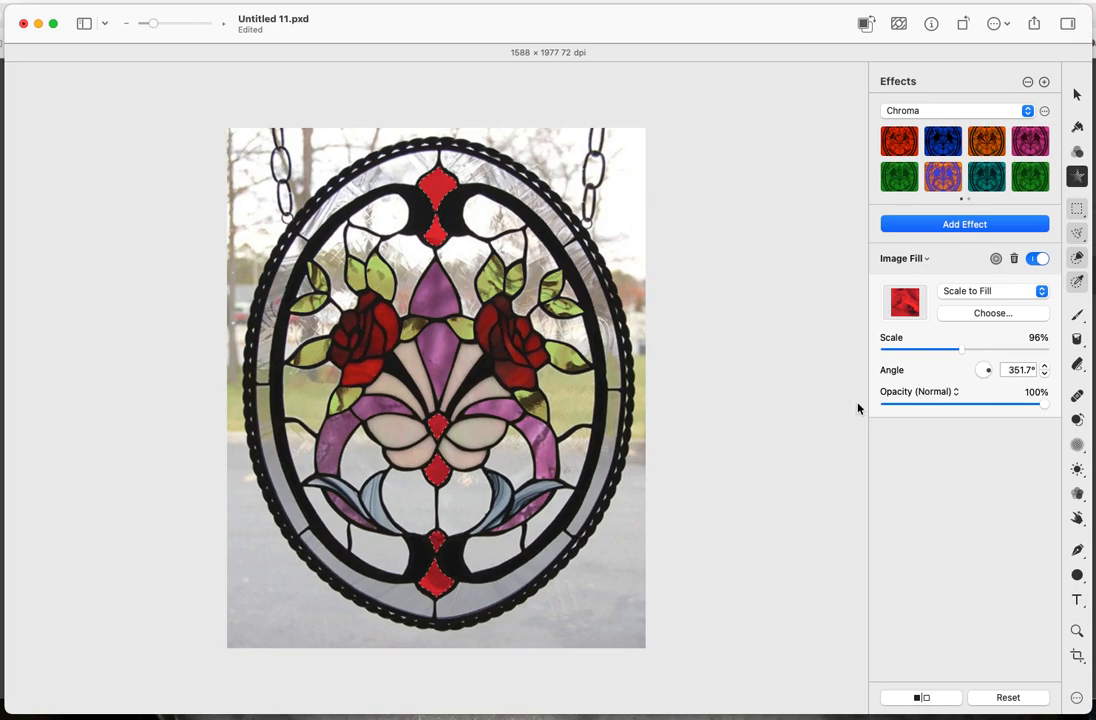
{"action": "left_click_drag", "start_coordinate": [1043, 402], "coordinate": [931, 407]}
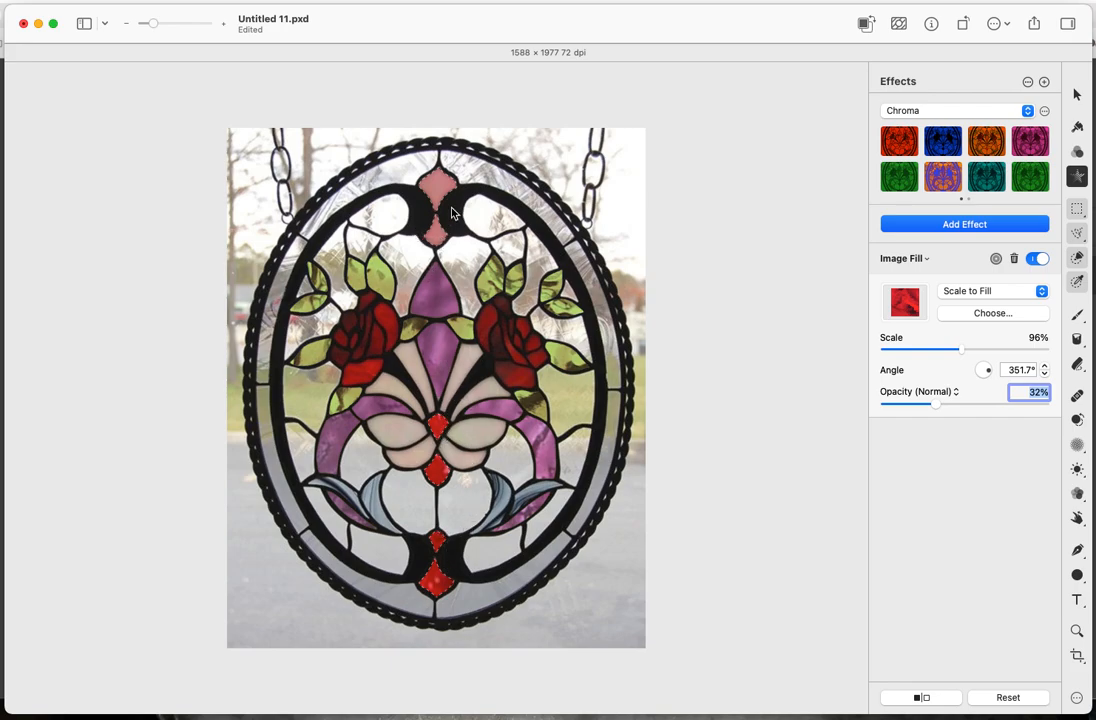
{"action": "left_click", "coordinate": [942, 396]}
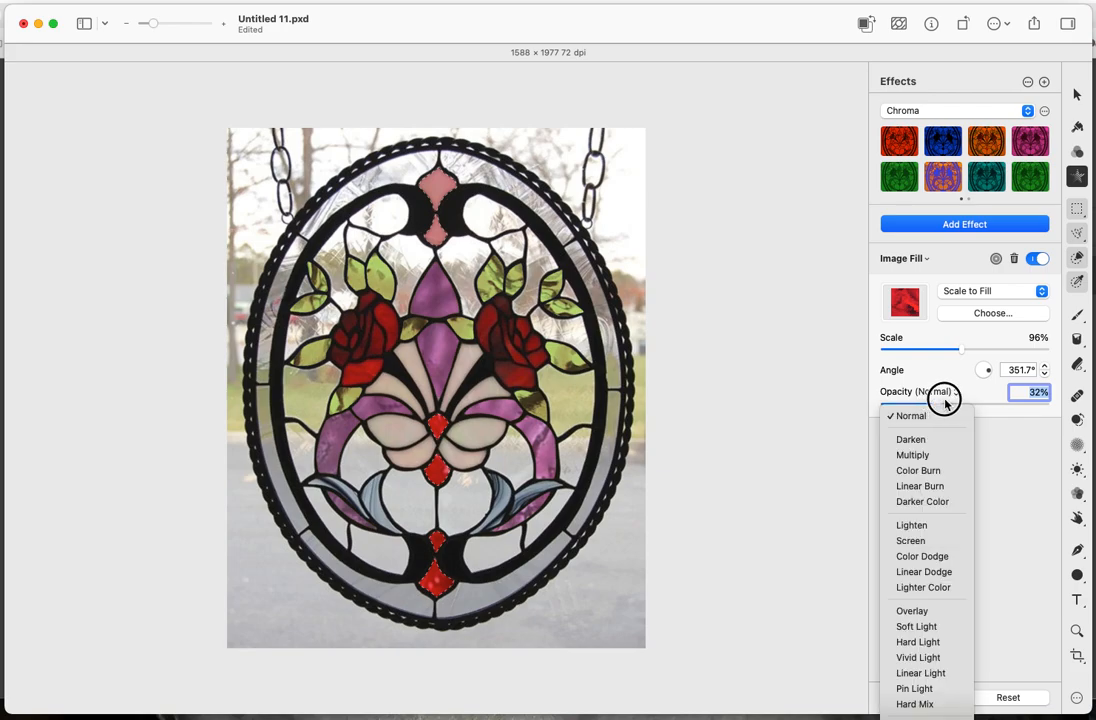
{"action": "left_click", "coordinate": [944, 399]}
{"action": "mouse_move", "coordinate": [935, 407]}
{"action": "left_mouse_down"}
{"action": "mouse_move", "coordinate": [968, 402]}
{"action": "mouse_move", "coordinate": [952, 404]}
{"action": "left_mouse_up"}
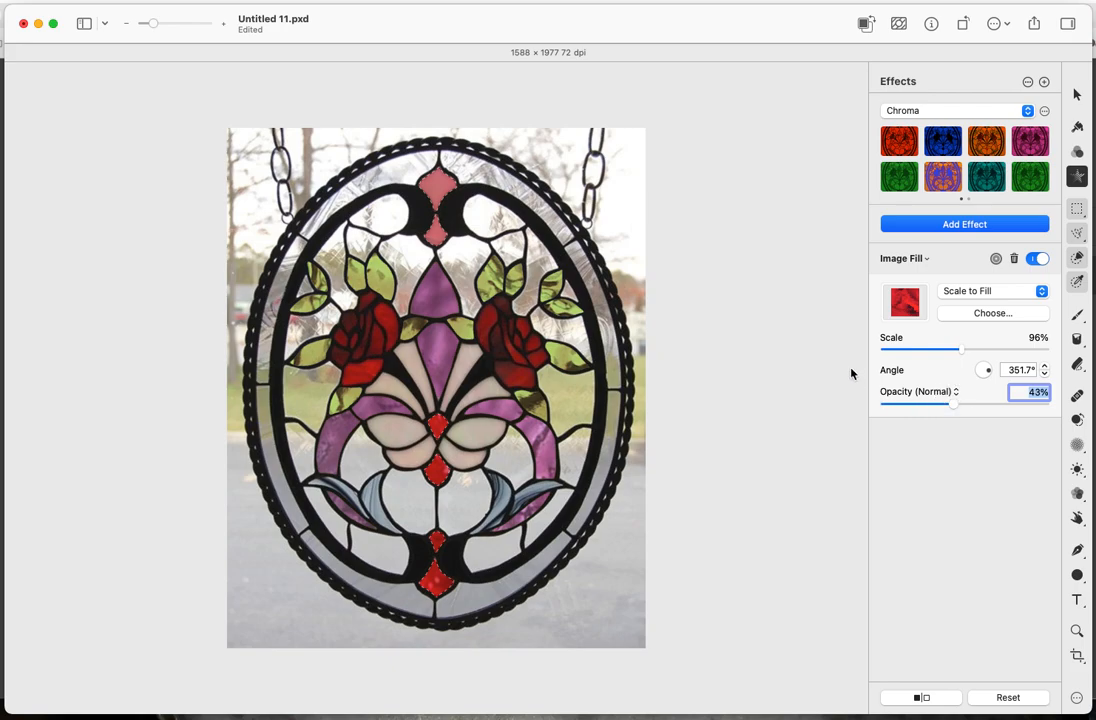
Clear the selection and select only the two uppermost centre-line pieces using Quick Selection.
{"action": "left_click", "coordinate": [1077, 258]}
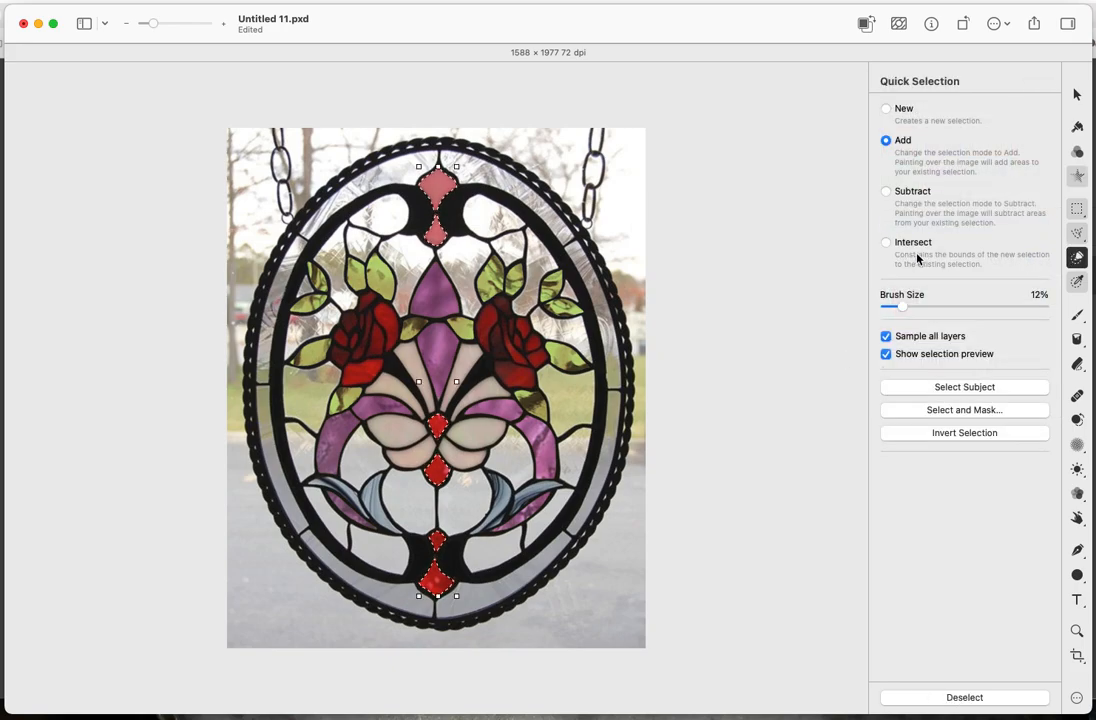
{"action": "right_click", "coordinate": [437, 238]}
{"action": "key", "text": "Escape"}
{"action": "key", "text": "super+d"}
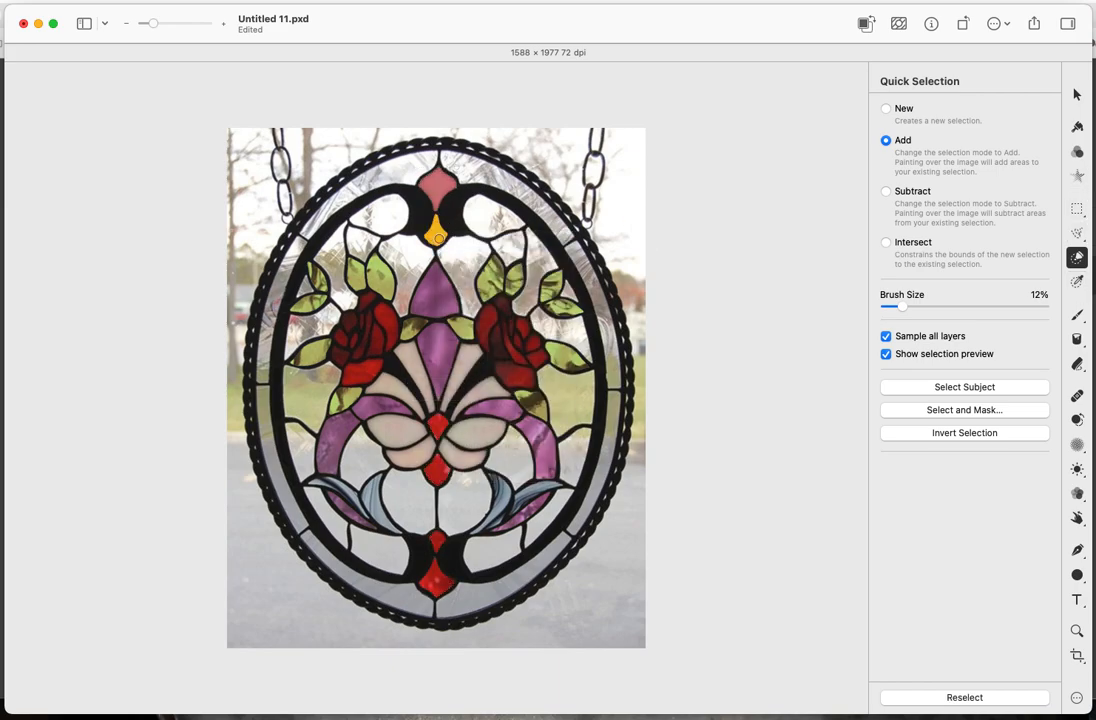
{"action": "left_click", "coordinate": [437, 238]}
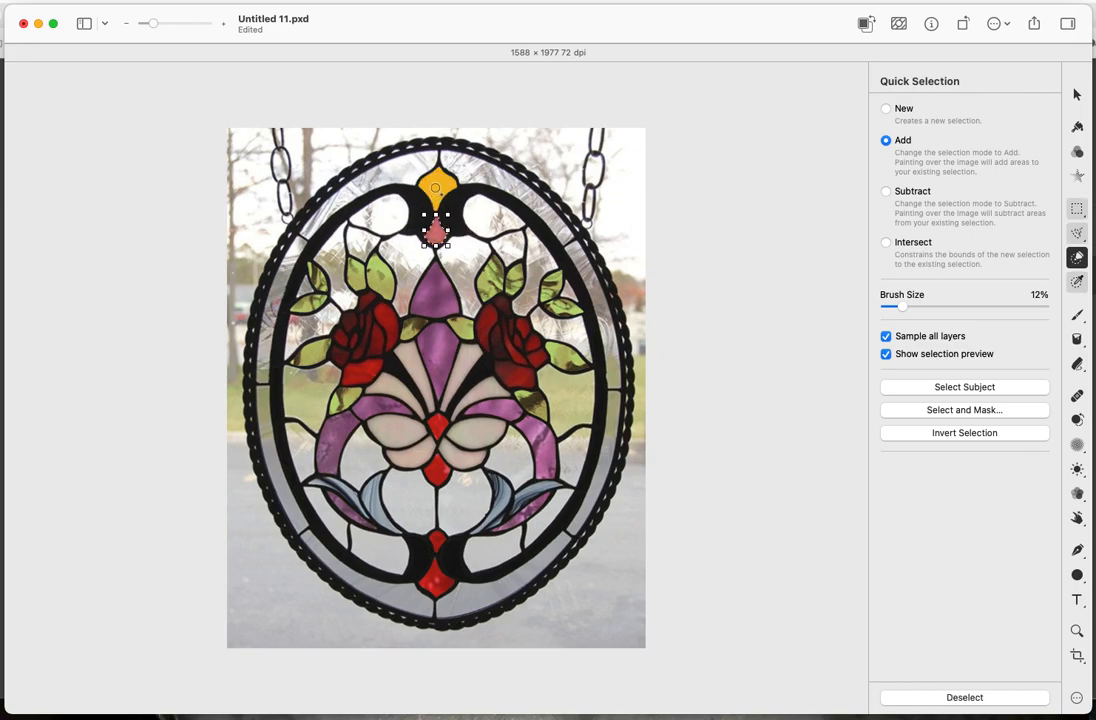
{"action": "left_click", "coordinate": [436, 188]}
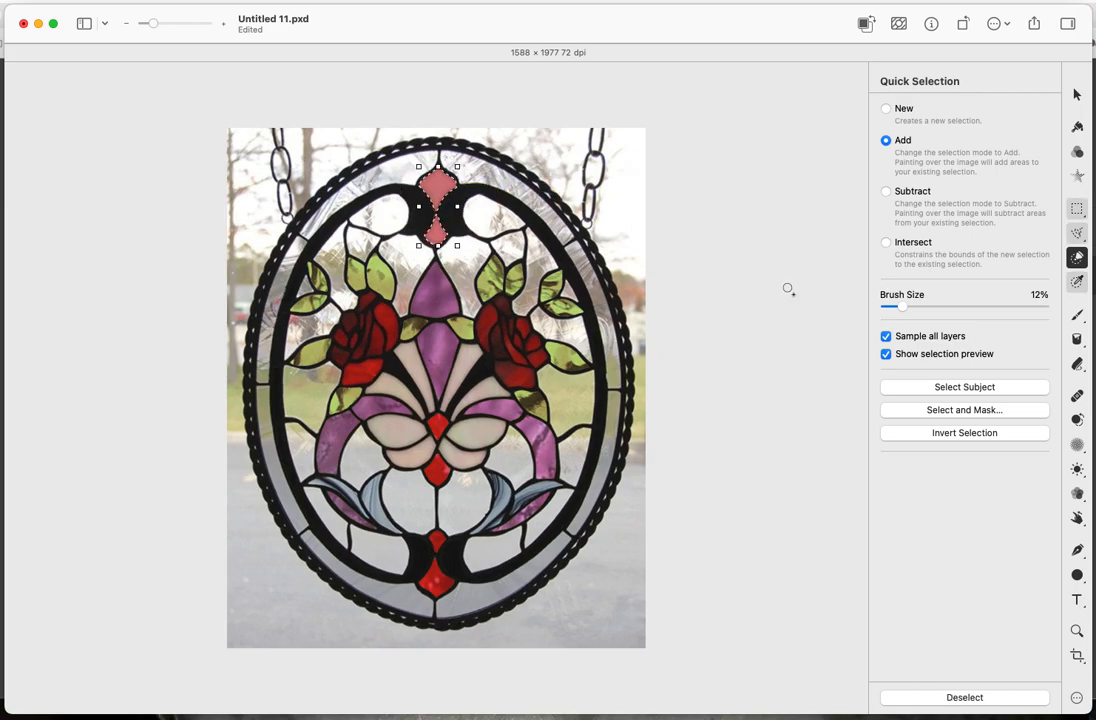
Add an Image Fill effect to the two selected uppermost pieces.
{"action": "left_click", "coordinate": [1077, 177]}
{"action": "left_click", "coordinate": [974, 226]}
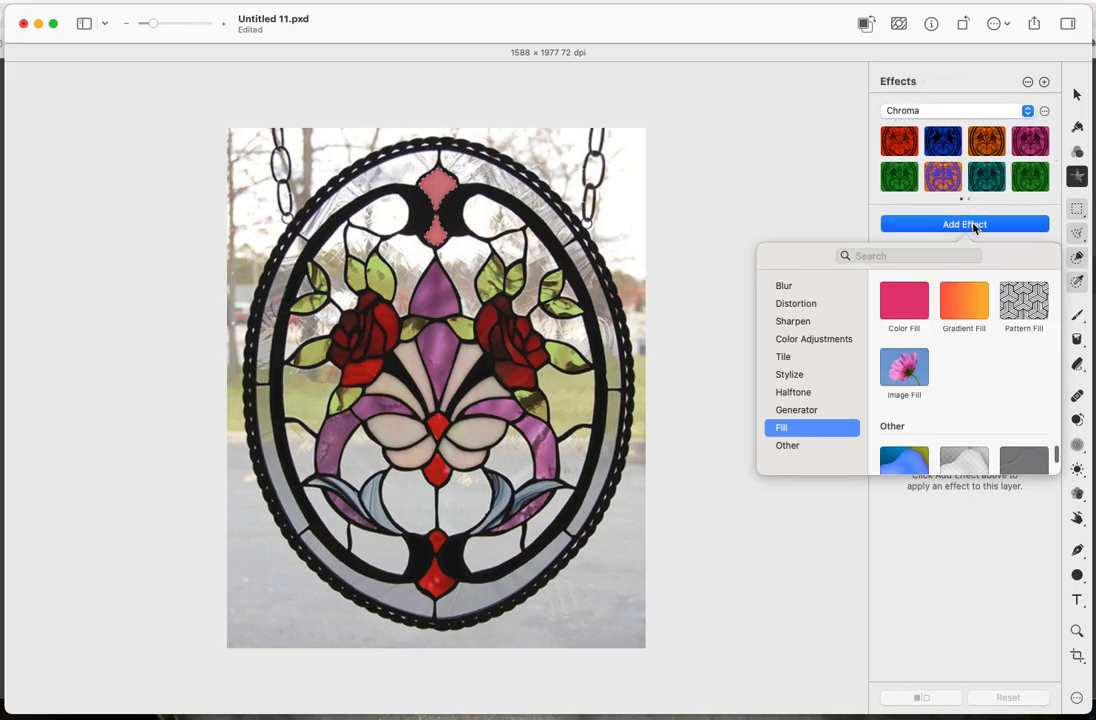
{"action": "left_click", "coordinate": [904, 367]}
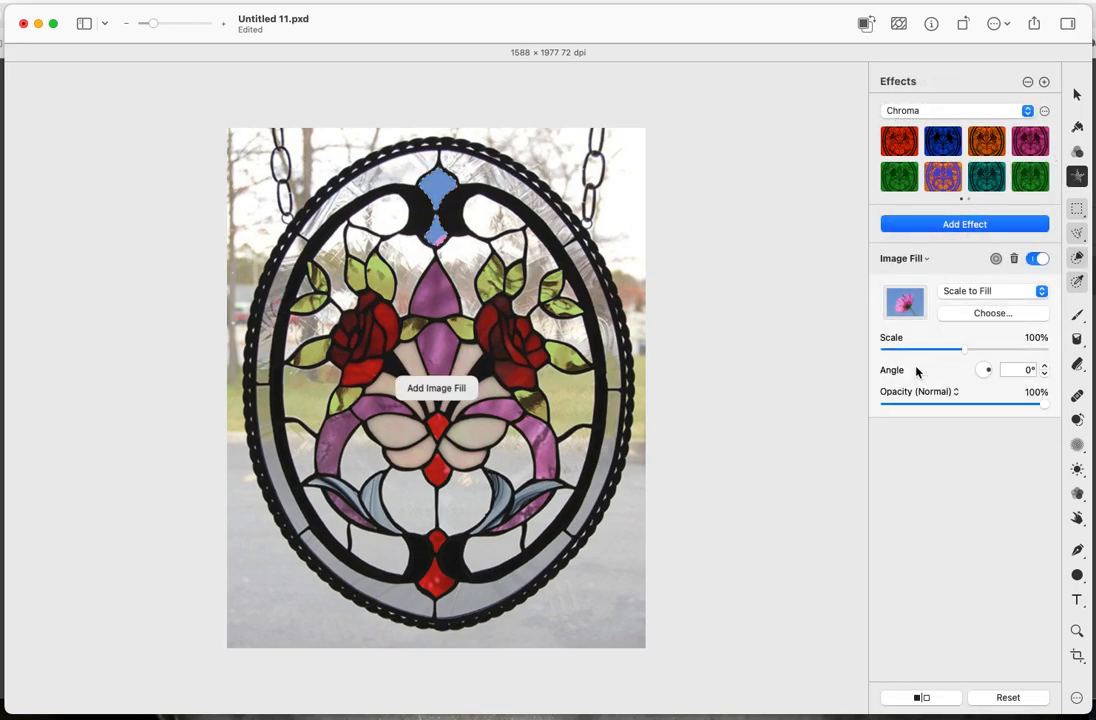
Use the redgluechip.jpg swatch as the two uppermost pieces' fill picture, with scale 131% and angle 289.2°.
{"action": "left_click", "coordinate": [977, 316]}
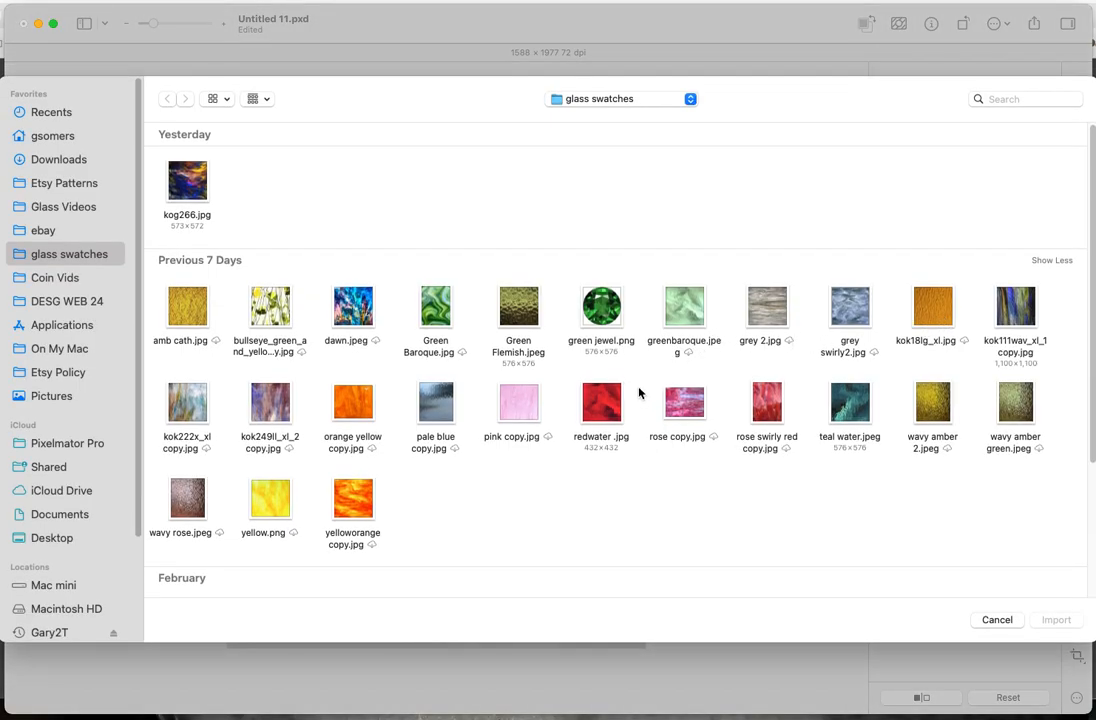
{"action": "scroll", "coordinate": [639, 392], "scroll_direction": "down", "scroll_amount": 5}
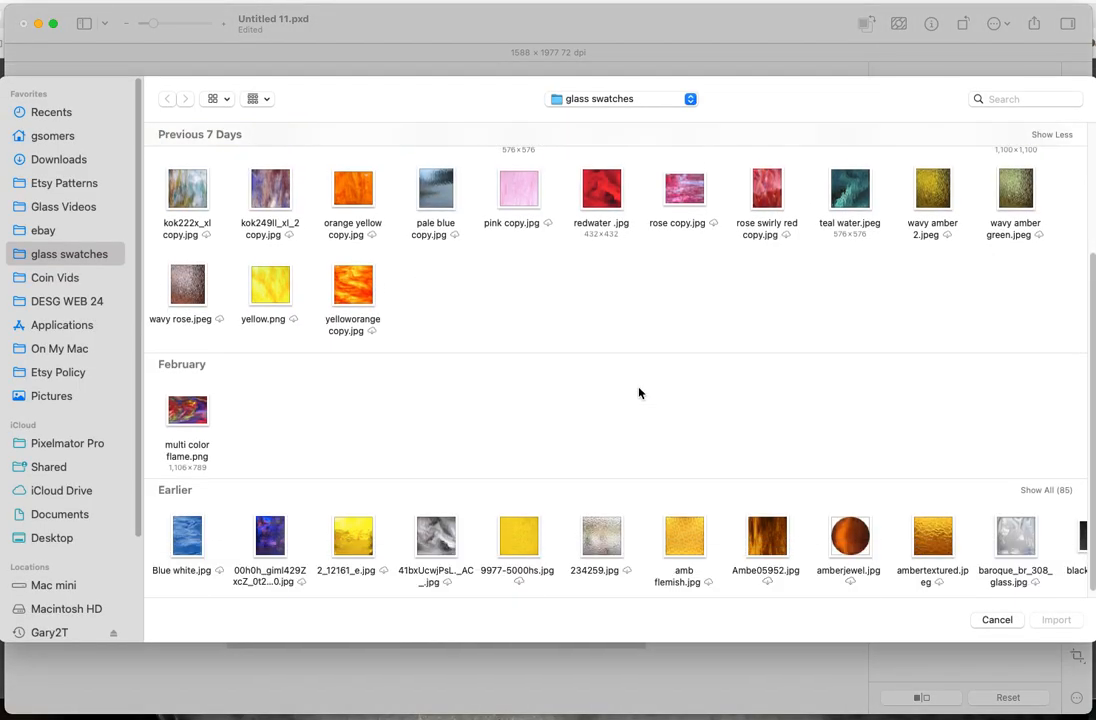
{"action": "left_click", "coordinate": [1025, 481]}
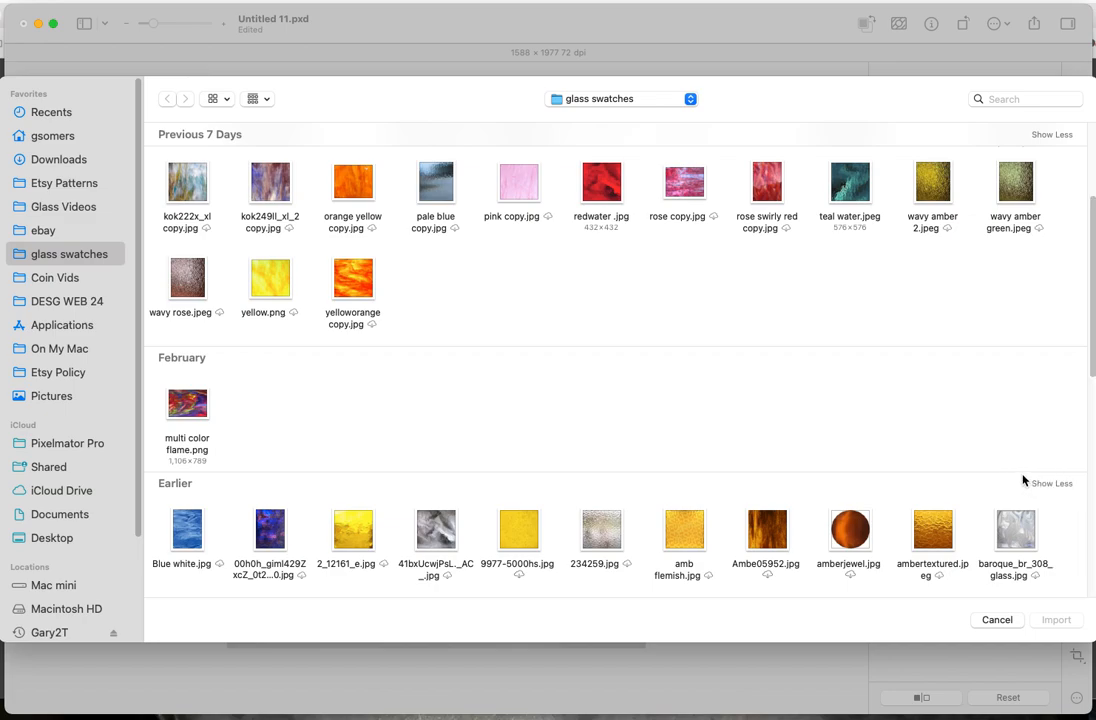
{"action": "scroll", "coordinate": [860, 430], "scroll_direction": "down", "scroll_amount": 5}
{"action": "scroll", "coordinate": [860, 430], "scroll_direction": "down", "scroll_amount": 6}
{"action": "scroll", "coordinate": [860, 430], "scroll_direction": "down", "scroll_amount": 2}
{"action": "scroll", "coordinate": [842, 436], "scroll_direction": "down", "scroll_amount": 1}
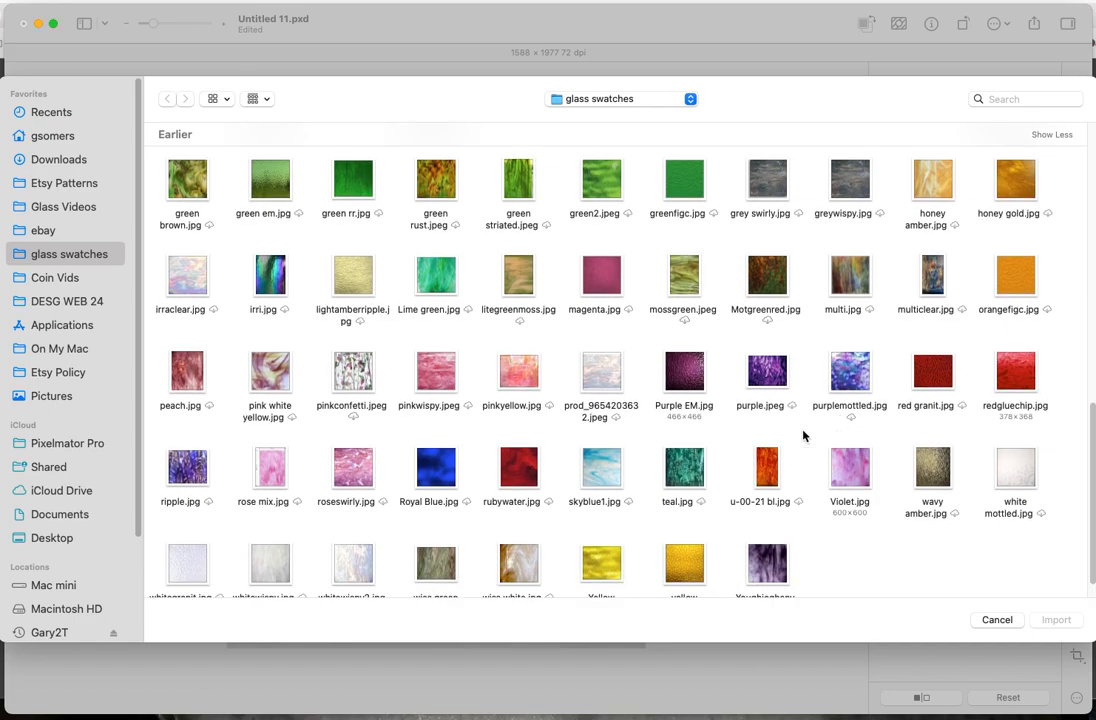
{"action": "scroll", "coordinate": [533, 472], "scroll_direction": "down", "scroll_amount": 1}
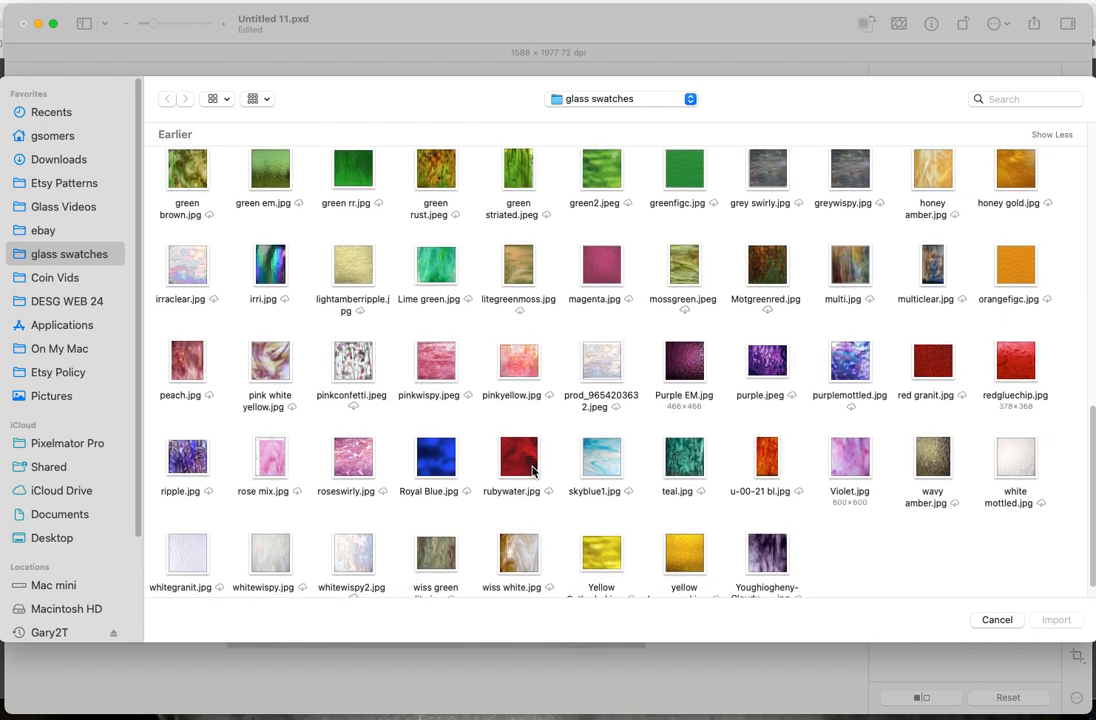
{"action": "double_click", "coordinate": [1027, 366]}
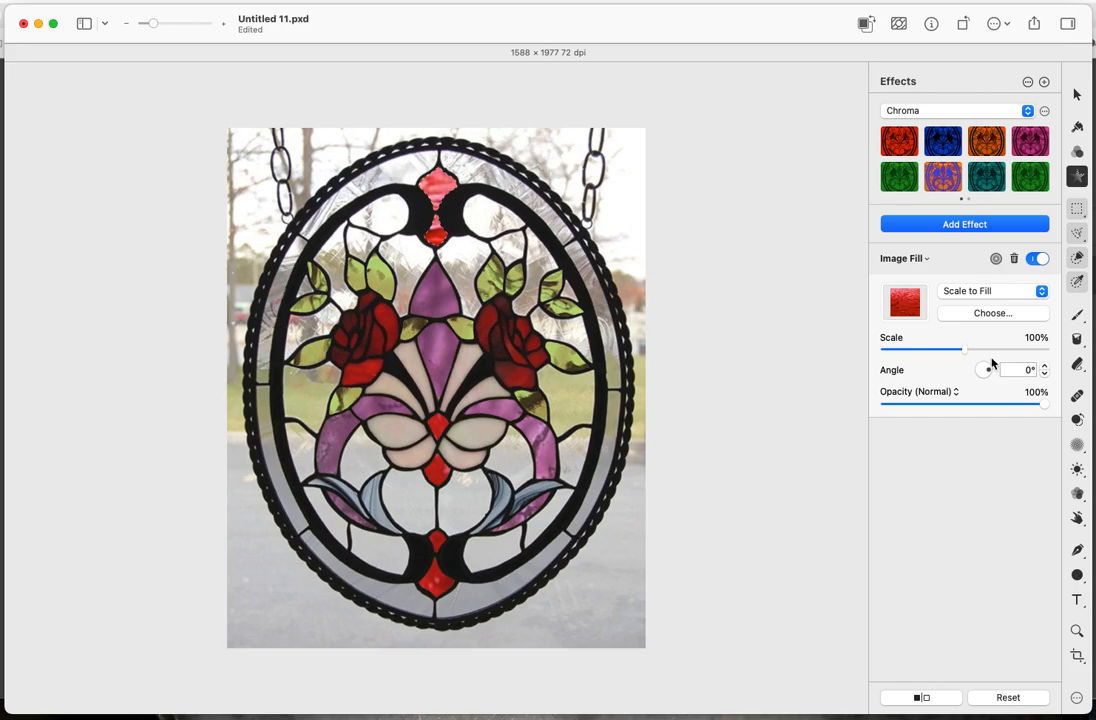
{"action": "mouse_move", "coordinate": [990, 373]}
{"action": "left_mouse_down"}
{"action": "mouse_move", "coordinate": [964, 355]}
{"action": "mouse_move", "coordinate": [990, 356]}
{"action": "left_mouse_up"}
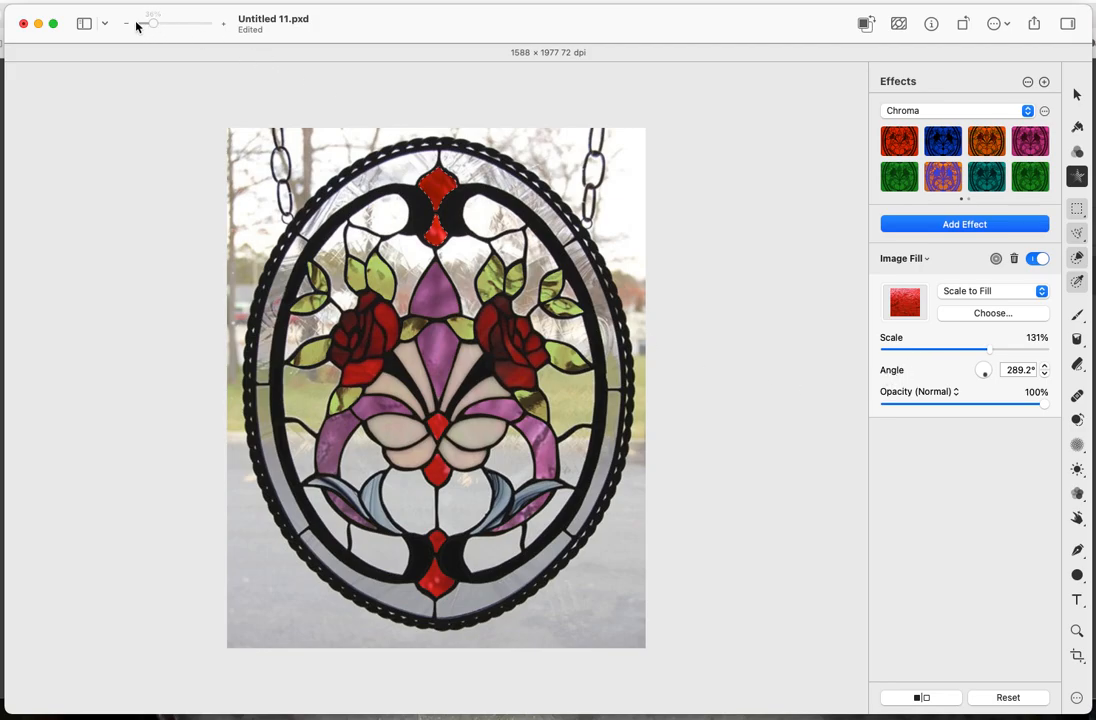
Add the left rose's two central petals to the selection using Quick Selection with an 8% brush size.
{"action": "left_click_drag", "start_coordinate": [151, 24], "coordinate": [176, 30]}
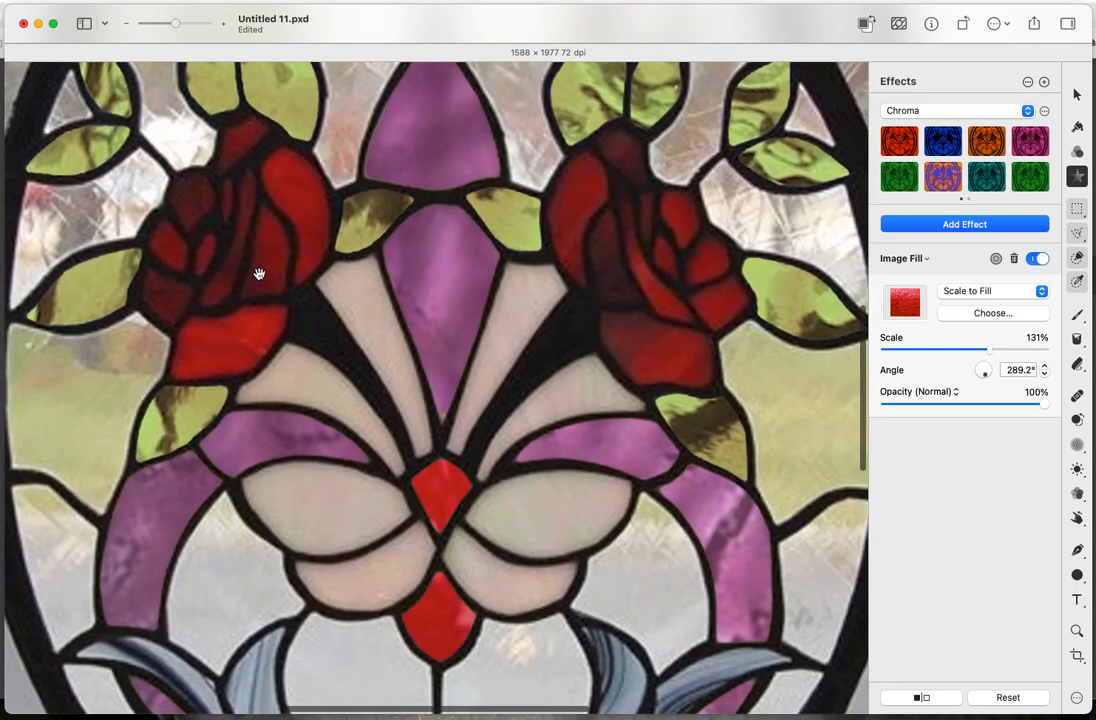
{"action": "left_click", "coordinate": [1077, 259]}
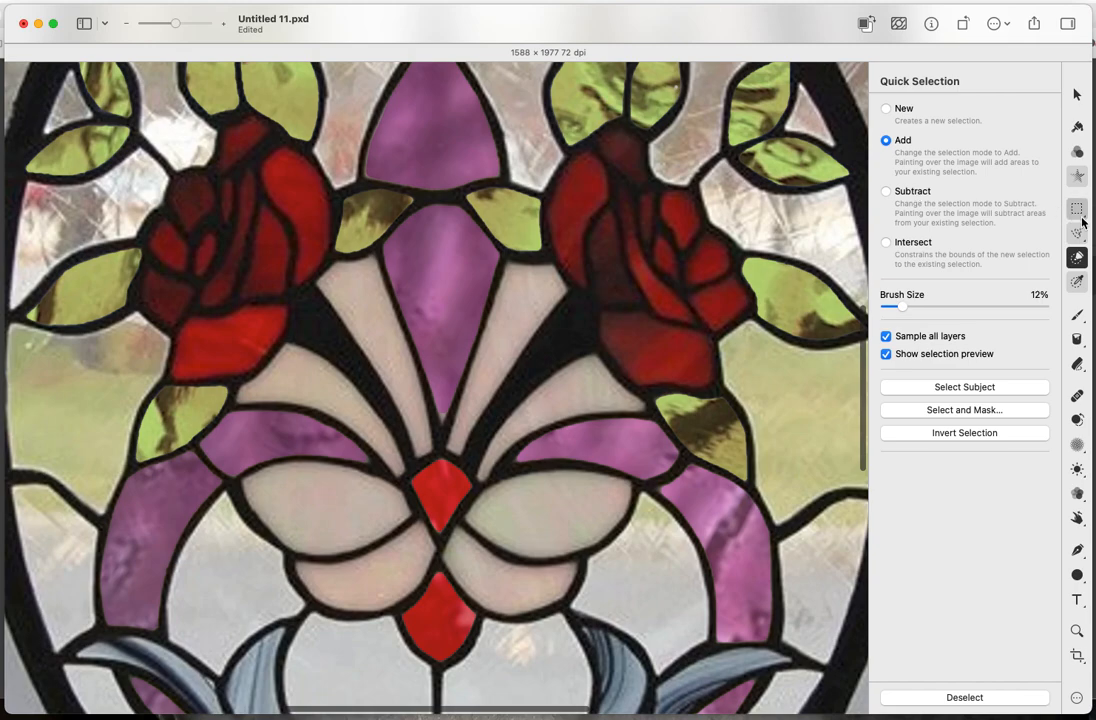
{"action": "left_click_drag", "start_coordinate": [901, 308], "coordinate": [895, 308]}
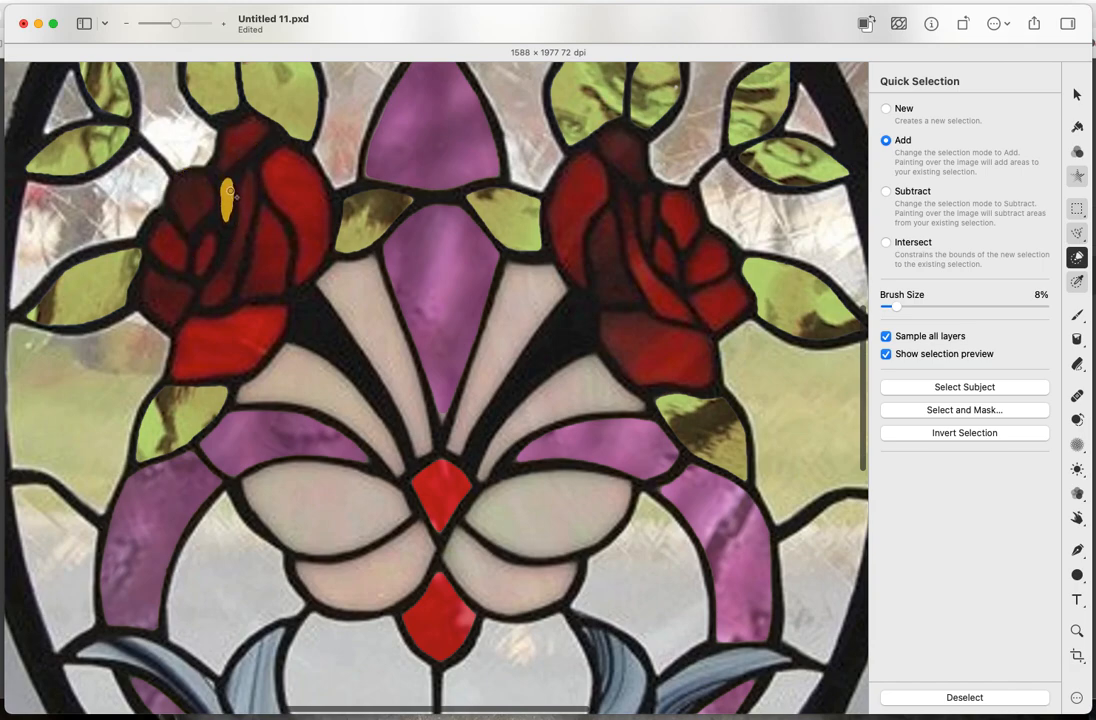
{"action": "left_click_drag", "start_coordinate": [247, 203], "coordinate": [236, 256]}
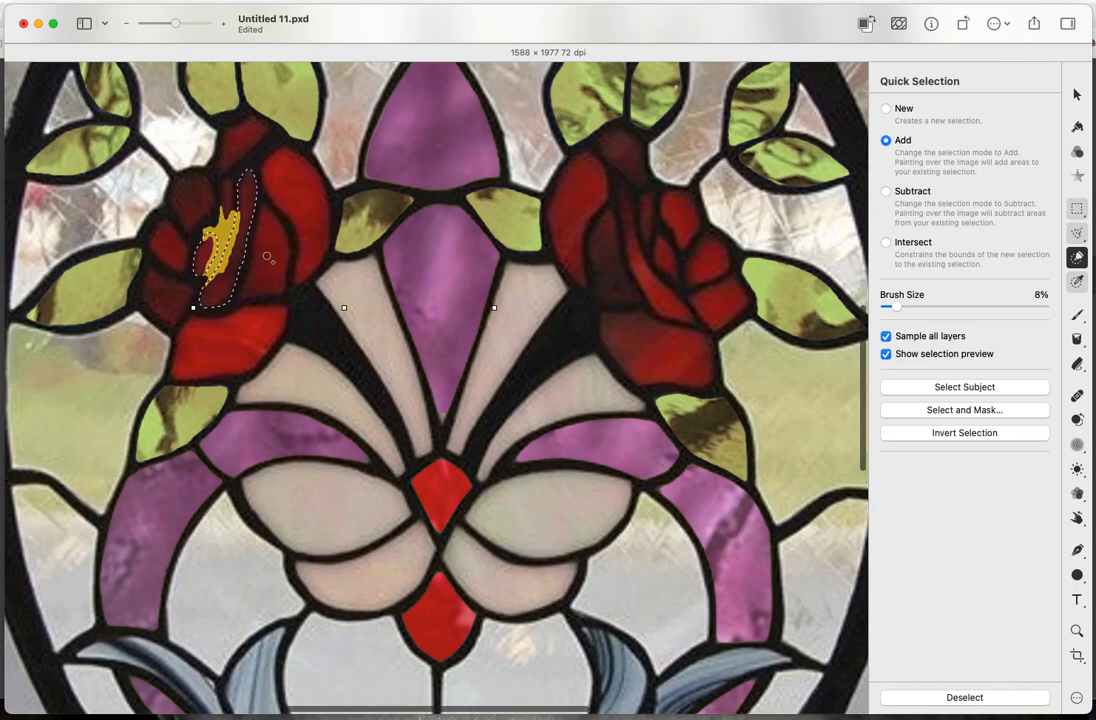
Add the right rose's two matching central petals to the selection, reducing the brush size to 5% for the narrow curved petal.
{"action": "left_click", "coordinate": [671, 266]}
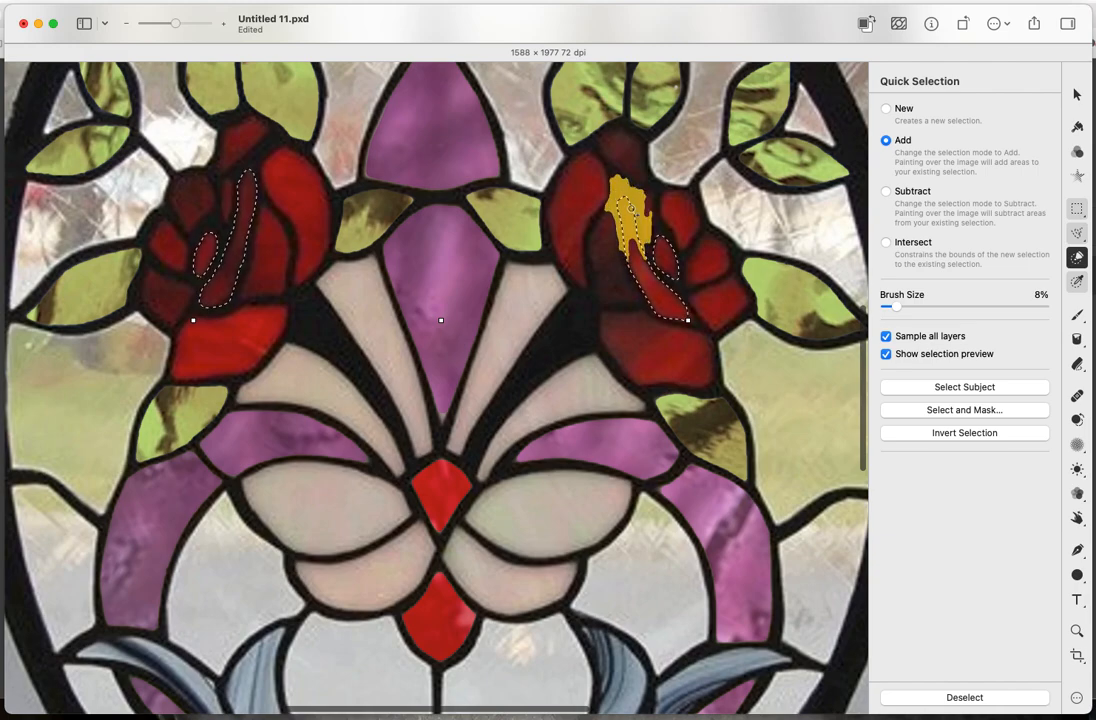
{"action": "left_click_drag", "start_coordinate": [894, 304], "coordinate": [891, 306]}
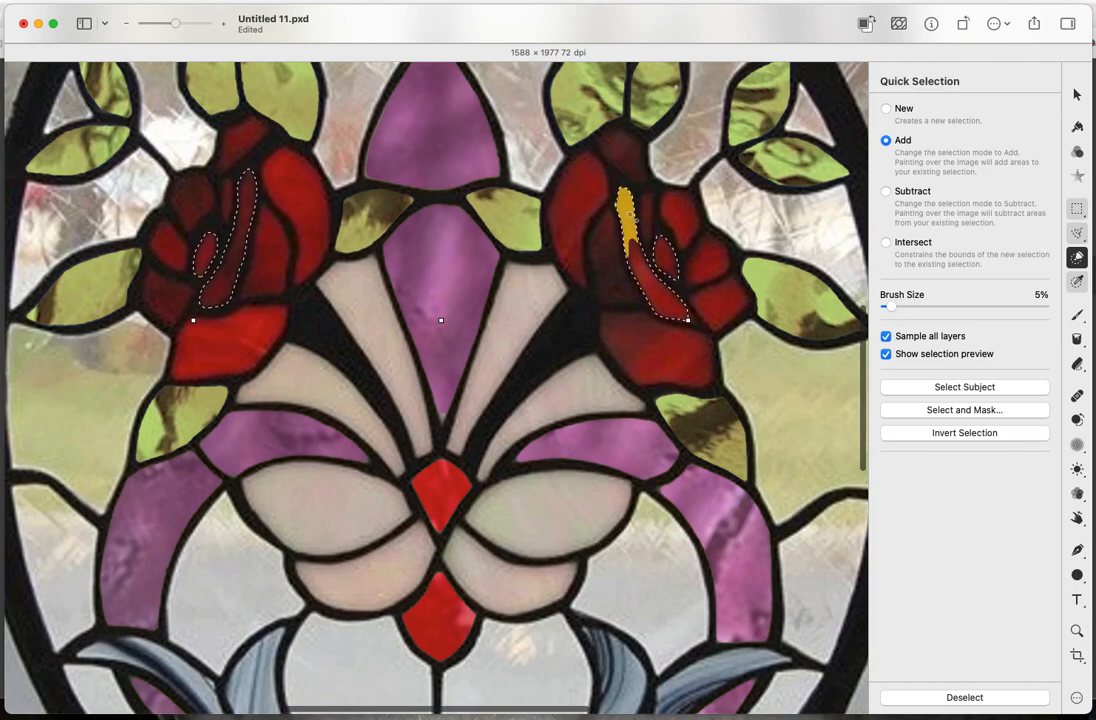
{"action": "left_click", "coordinate": [675, 255]}
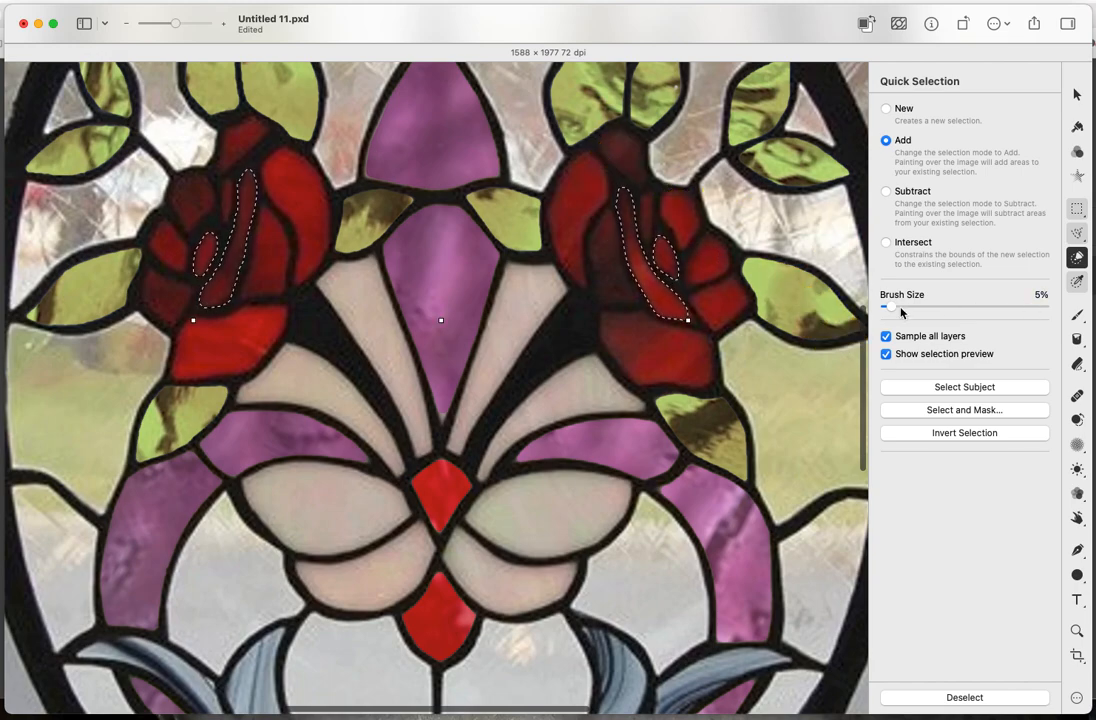
Try a Hue Adjust effect at an angle of 206.2° on the selected petals, and disable the effect.
{"action": "left_click", "coordinate": [1078, 176]}
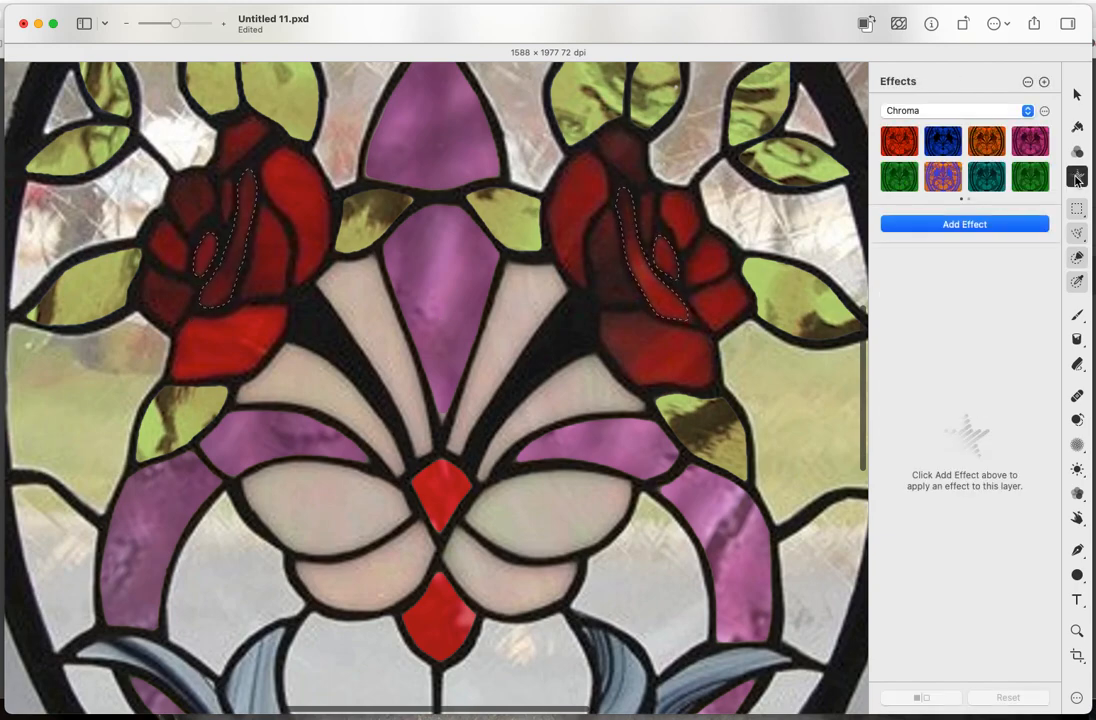
{"action": "left_click", "coordinate": [993, 226]}
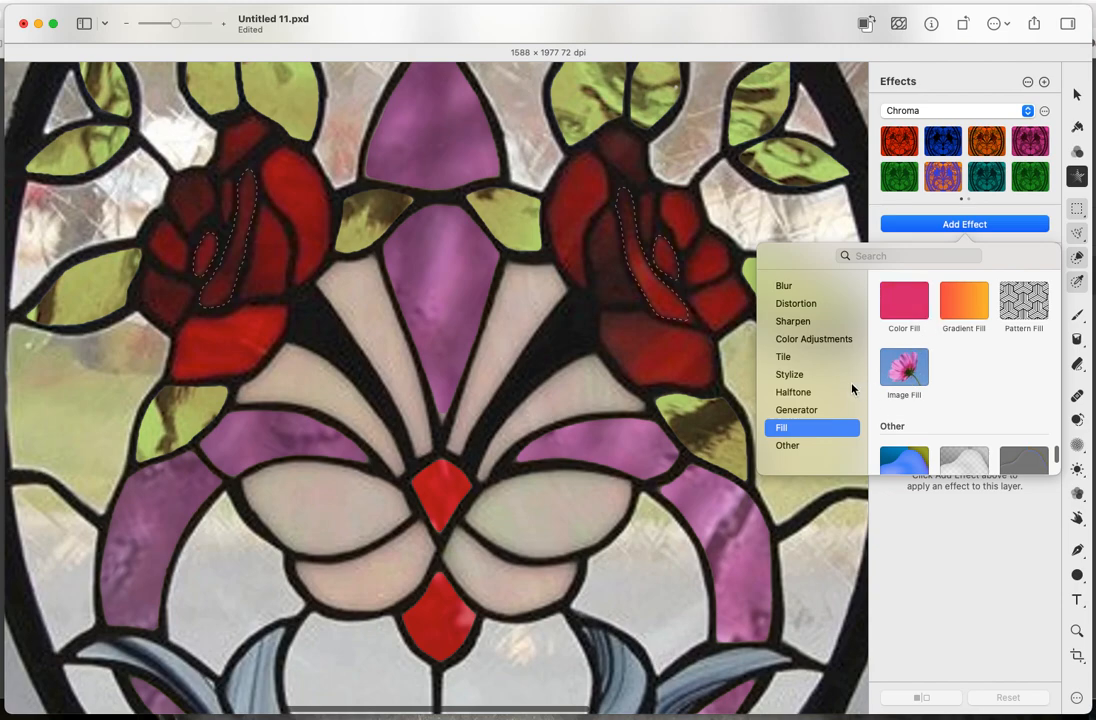
{"action": "left_click", "coordinate": [800, 339]}
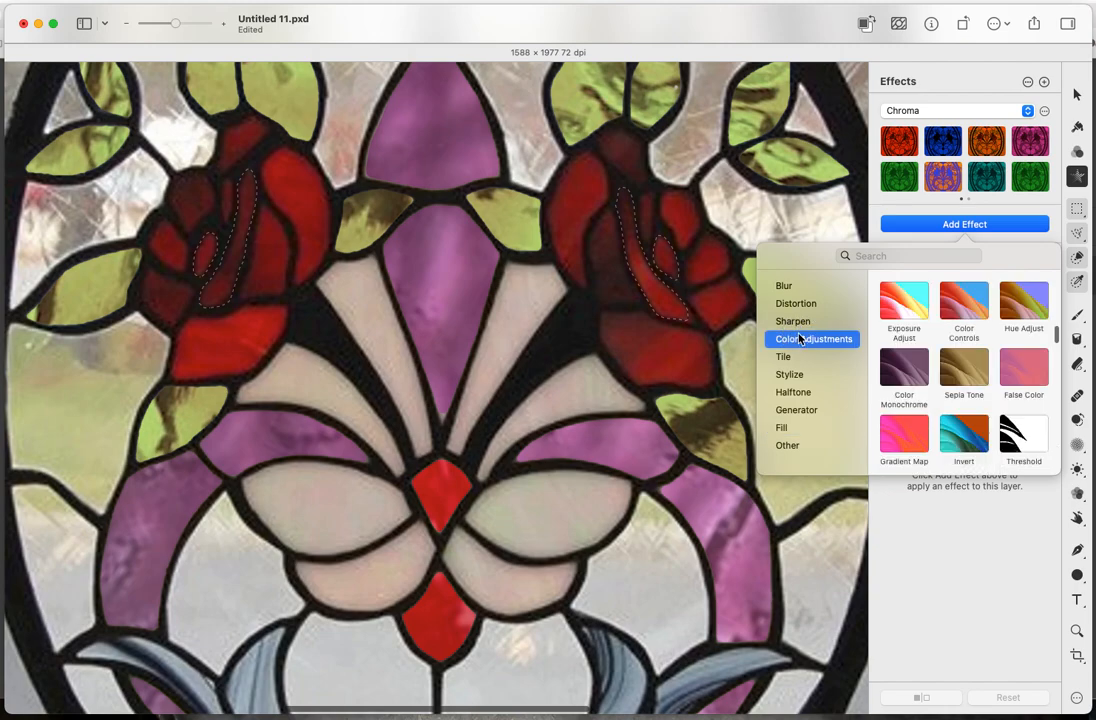
{"action": "left_click", "coordinate": [1022, 305]}
{"action": "left_click_drag", "start_coordinate": [989, 291], "coordinate": [982, 294]}
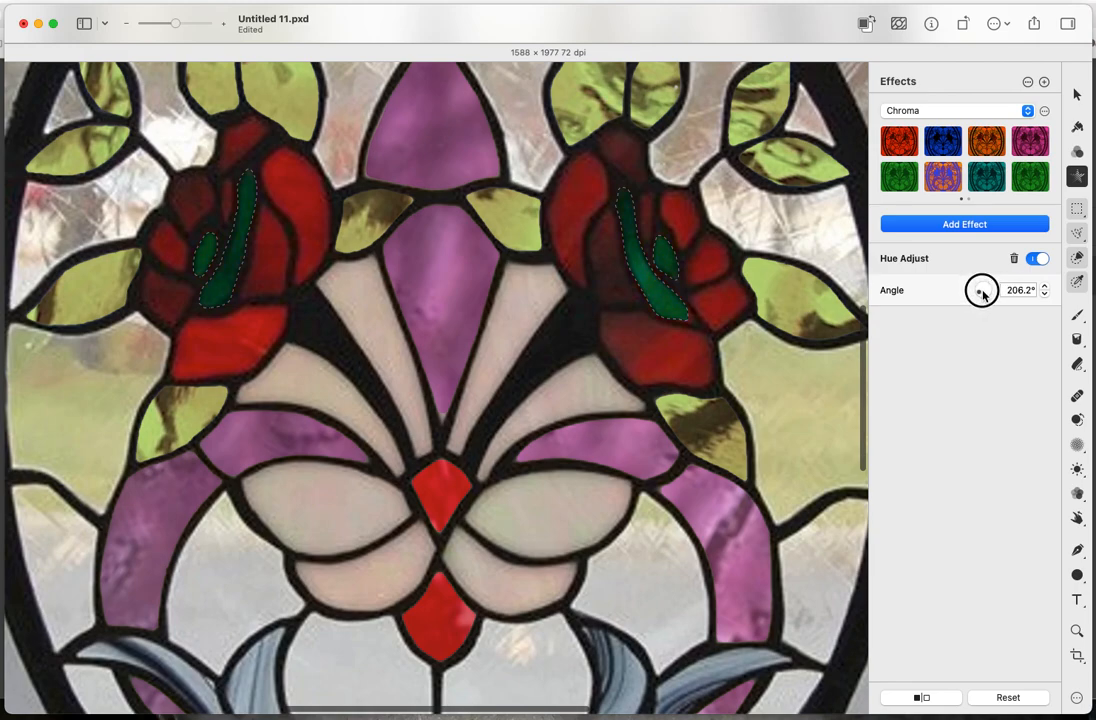
{"action": "left_click", "coordinate": [980, 229]}
{"action": "left_click", "coordinate": [977, 226]}
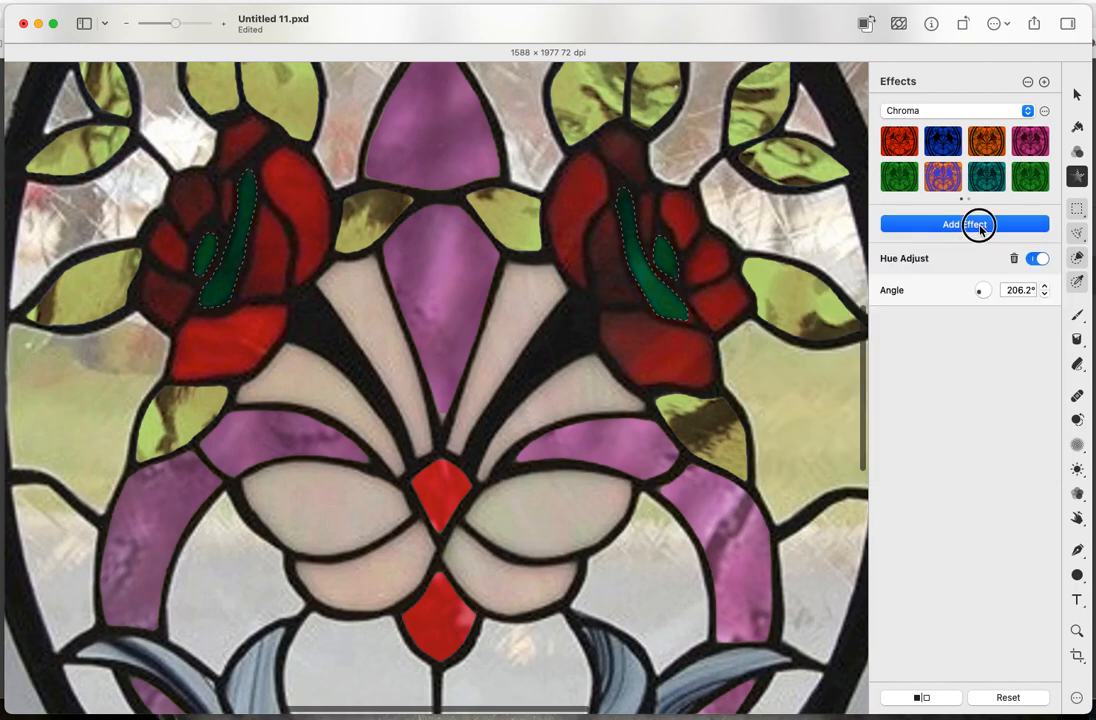
{"action": "left_click", "coordinate": [1036, 260]}
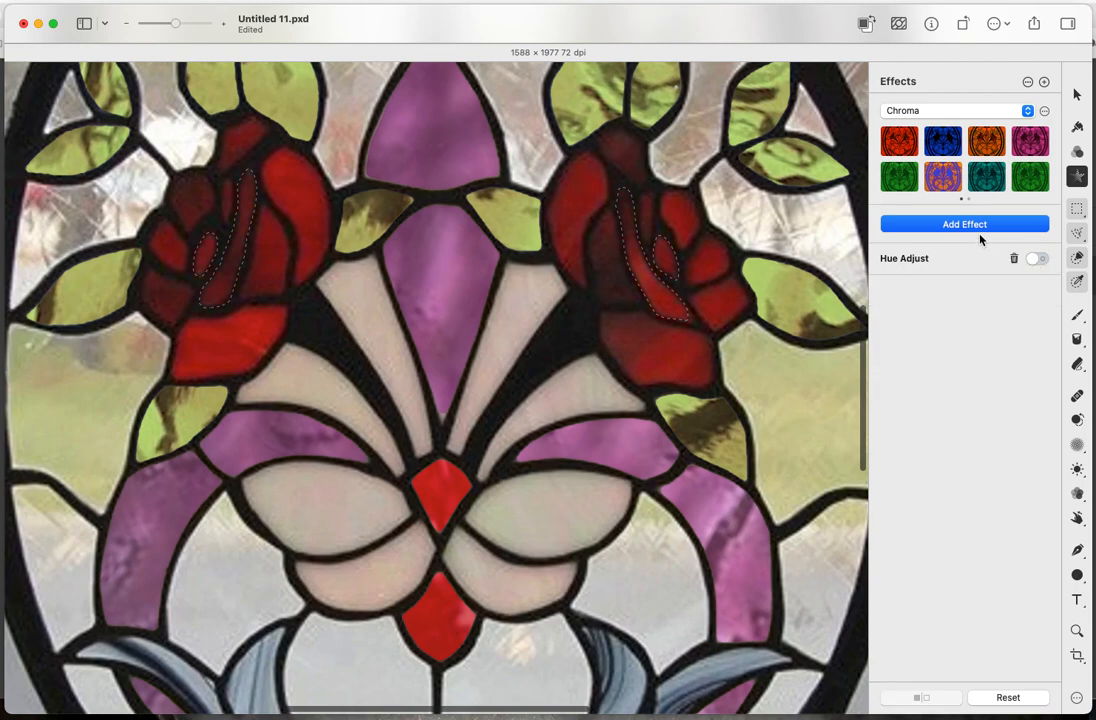
Add an Image Fill effect to the selected petals using the rose swirly red copy.jpg swatch as the fill picture.
{"action": "left_click", "coordinate": [980, 229]}
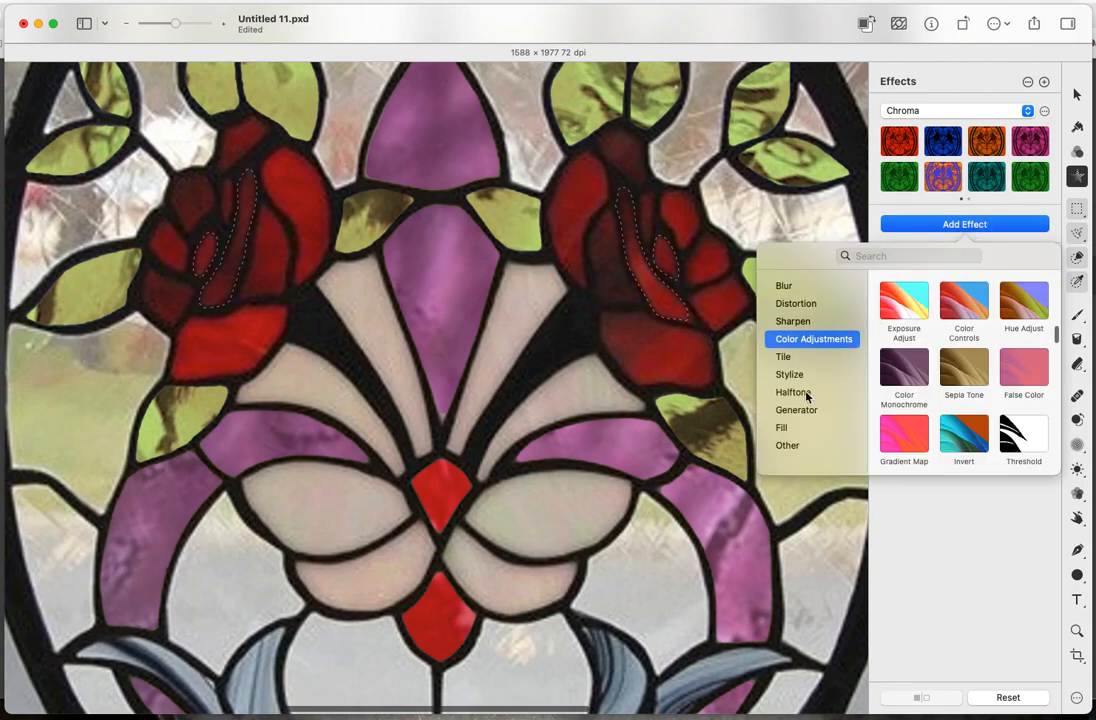
{"action": "left_click", "coordinate": [785, 428]}
{"action": "left_click", "coordinate": [904, 362]}
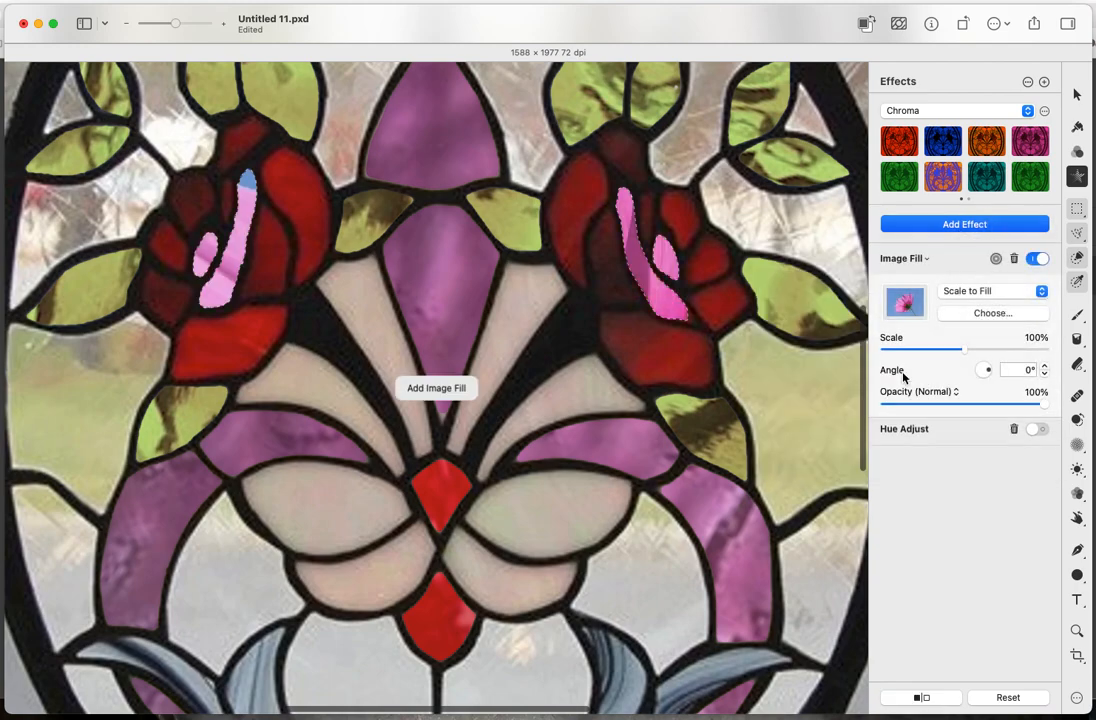
{"action": "left_click", "coordinate": [981, 316]}
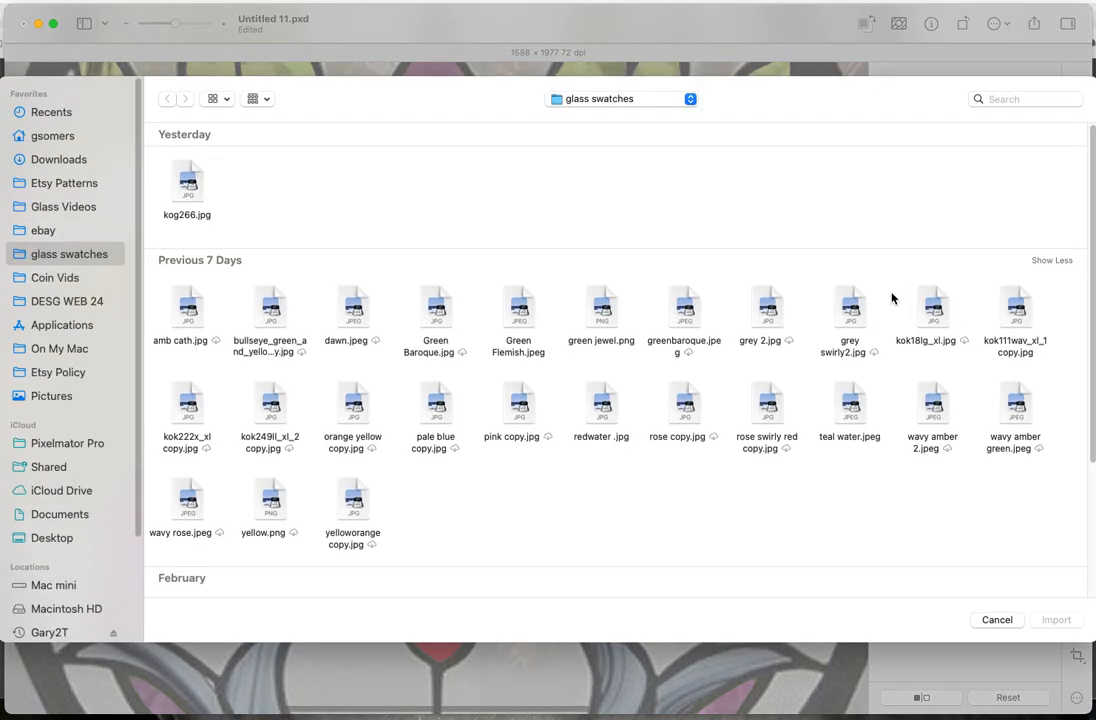
{"action": "scroll", "coordinate": [872, 292], "scroll_direction": "down", "scroll_amount": 2}
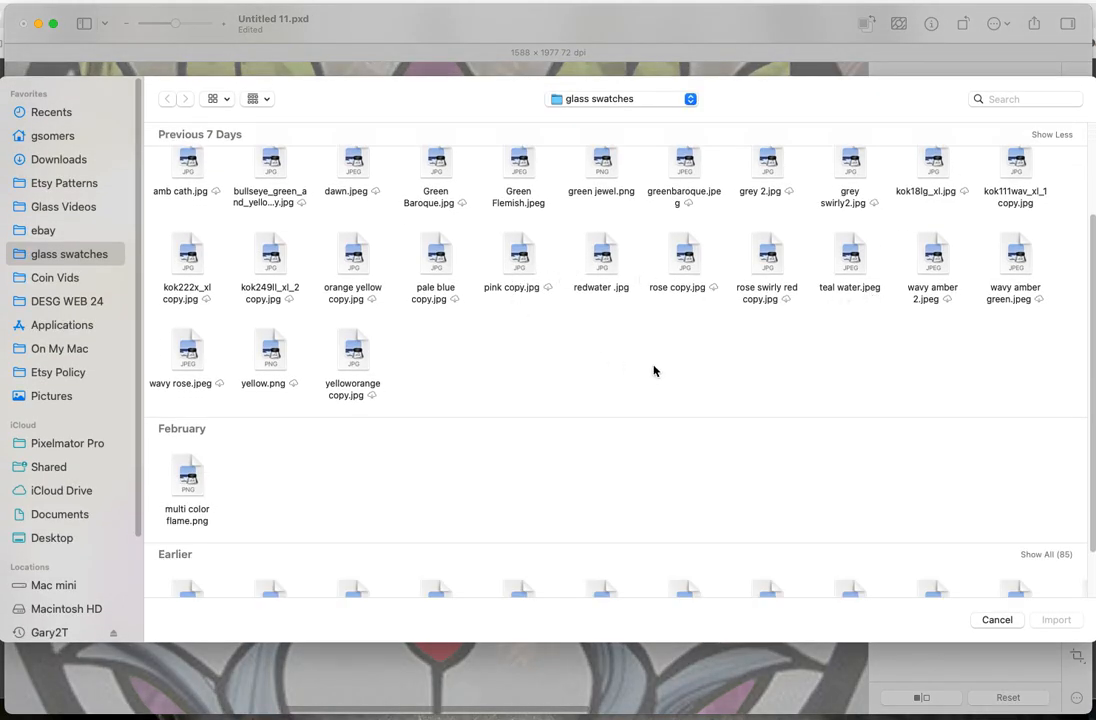
{"action": "left_click", "coordinate": [769, 264]}
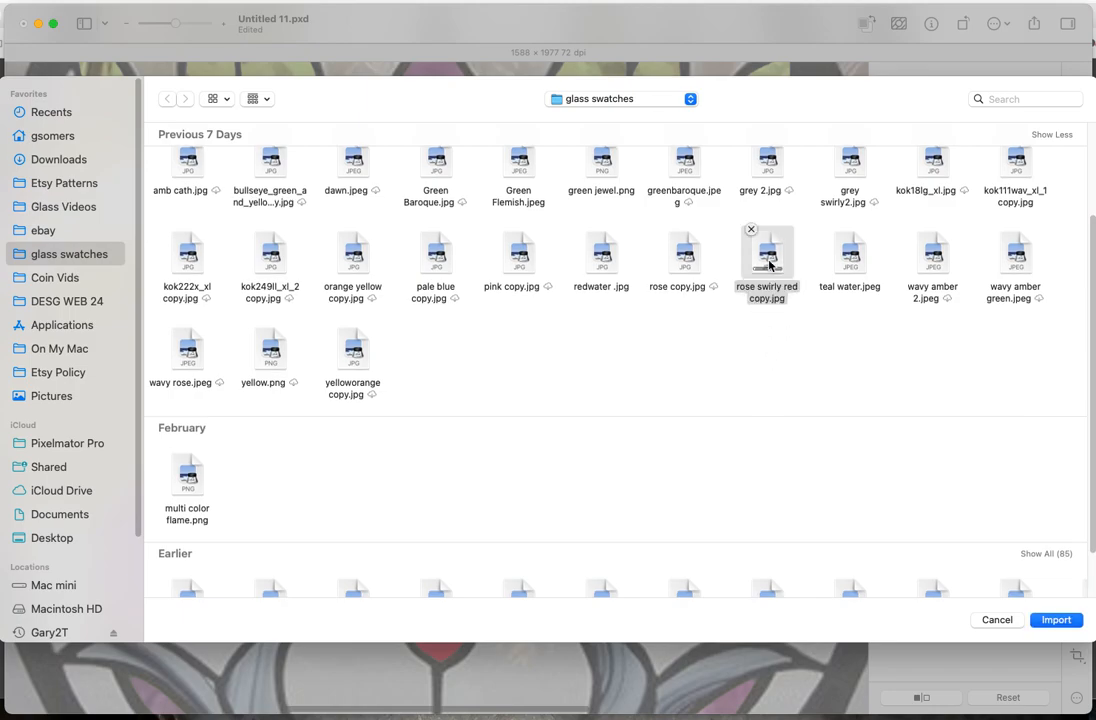
{"action": "double_click", "coordinate": [769, 264]}
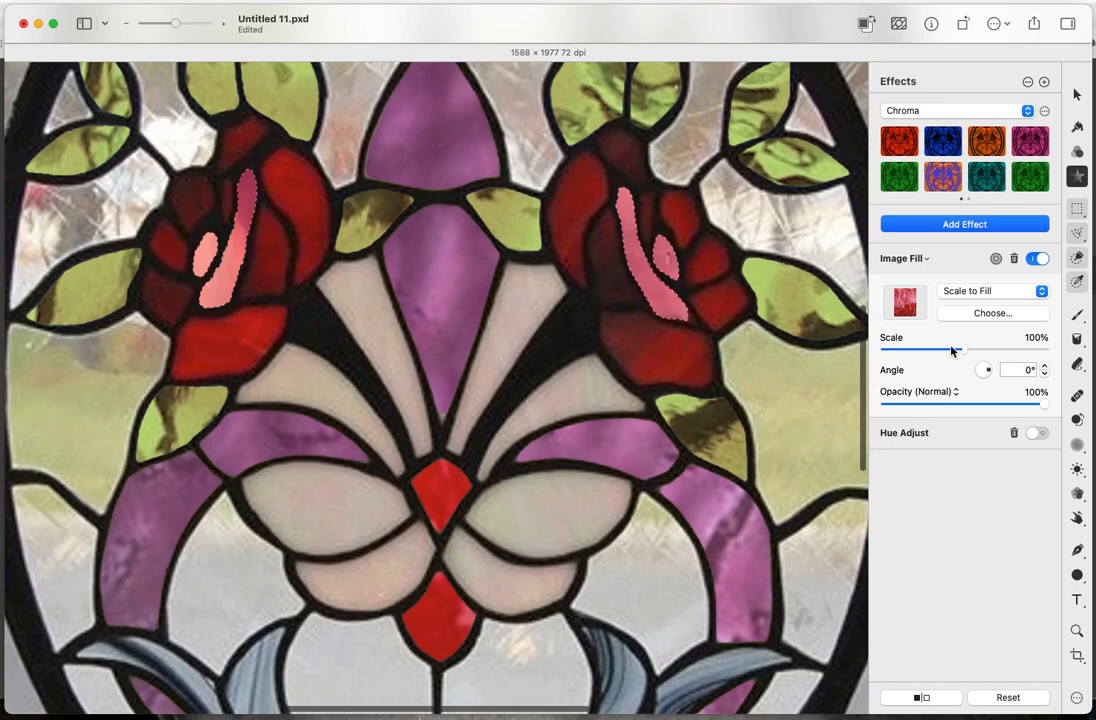
Set the petals' Image Fill angle to 310° and its opacity to 18%, and clear the selection.
{"action": "left_click_drag", "start_coordinate": [991, 372], "coordinate": [984, 369]}
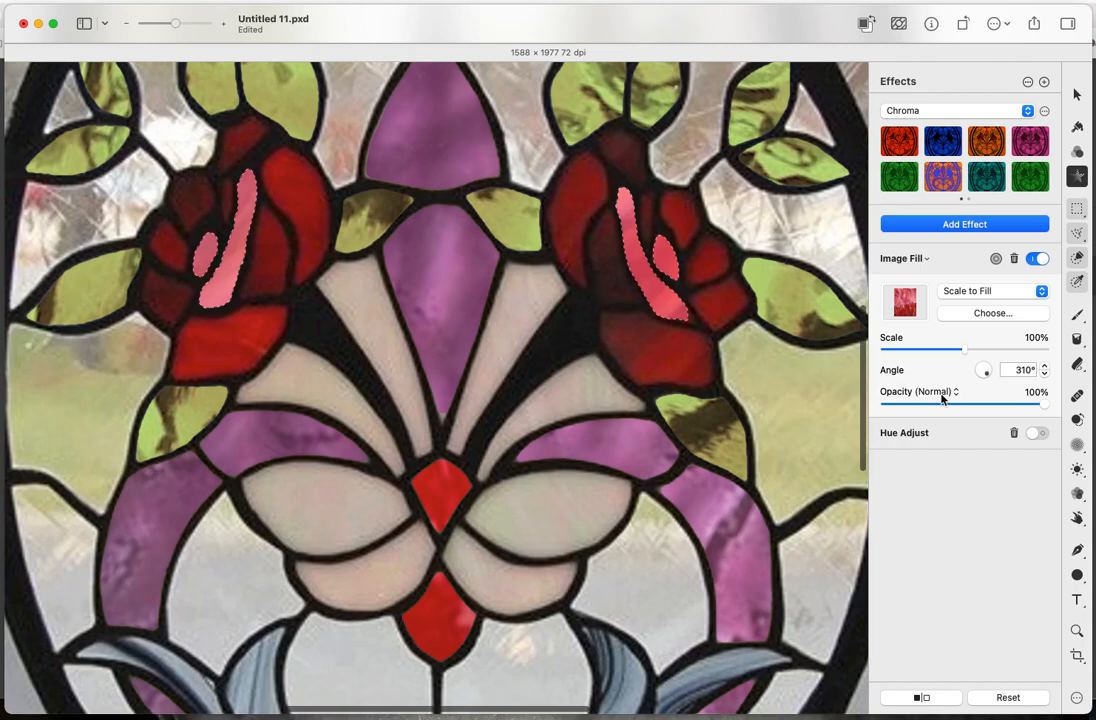
{"action": "left_click_drag", "start_coordinate": [1042, 410], "coordinate": [912, 401]}
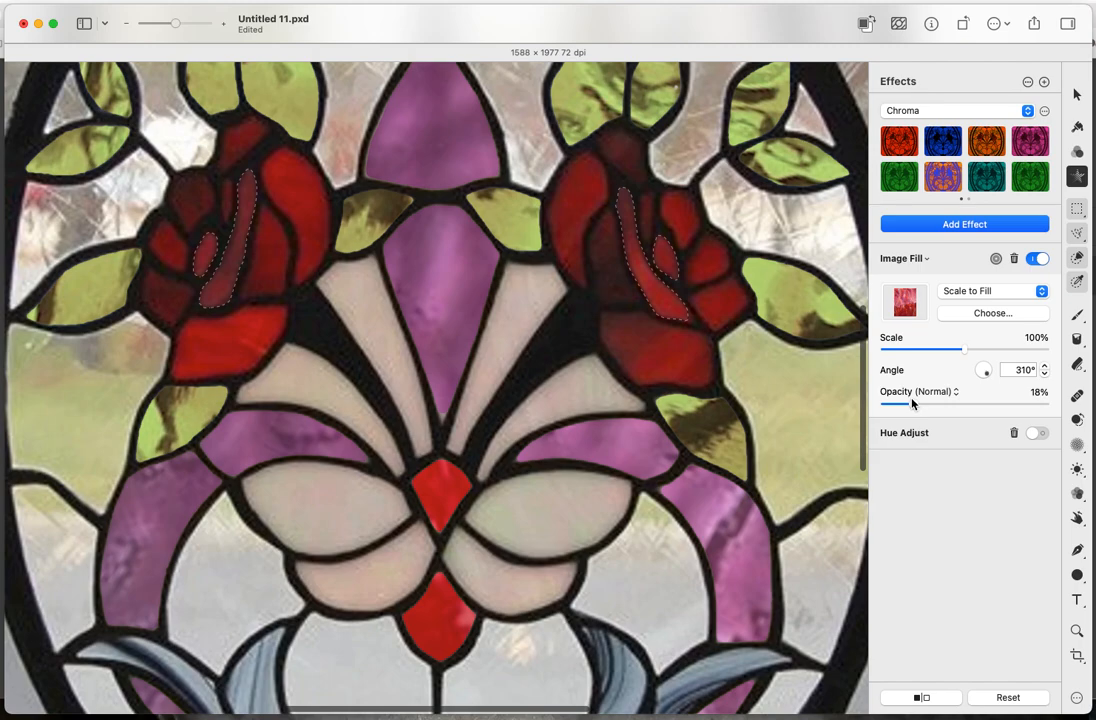
{"action": "key", "text": "super+a"}
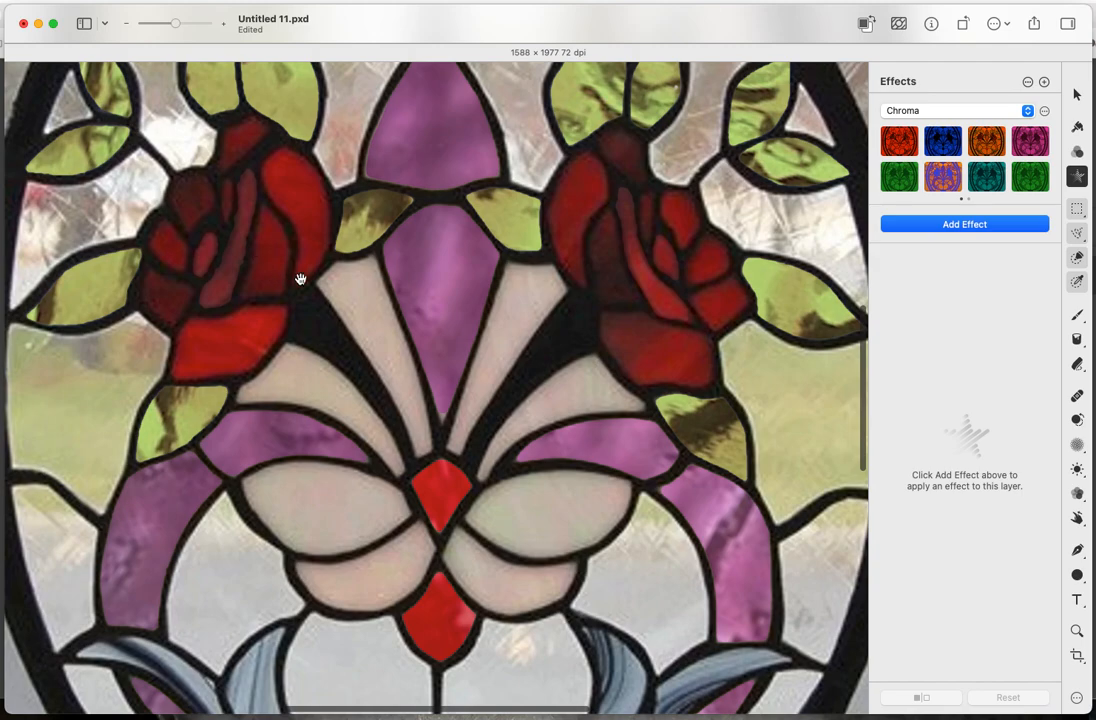
Examine the recoloured glass pieces from the roses down to the lower border of the oval panel.
{"action": "scroll", "coordinate": [443, 287], "scroll_direction": "up", "scroll_amount": 3}
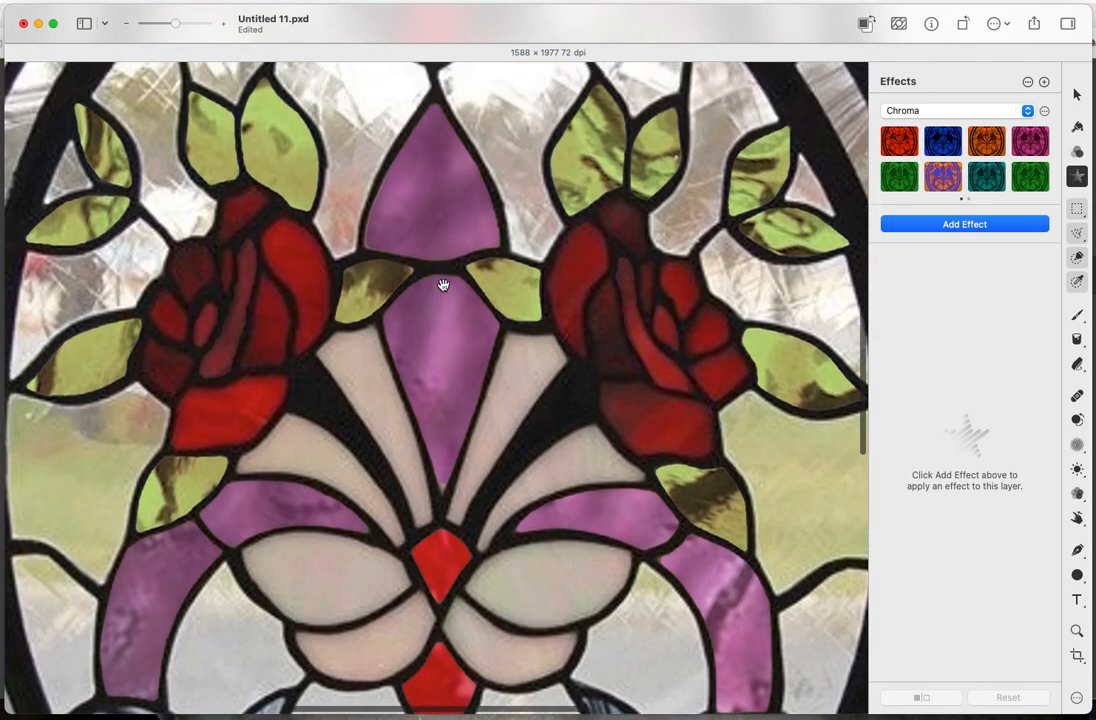
{"action": "scroll", "coordinate": [495, 296], "scroll_direction": "down", "scroll_amount": 5}
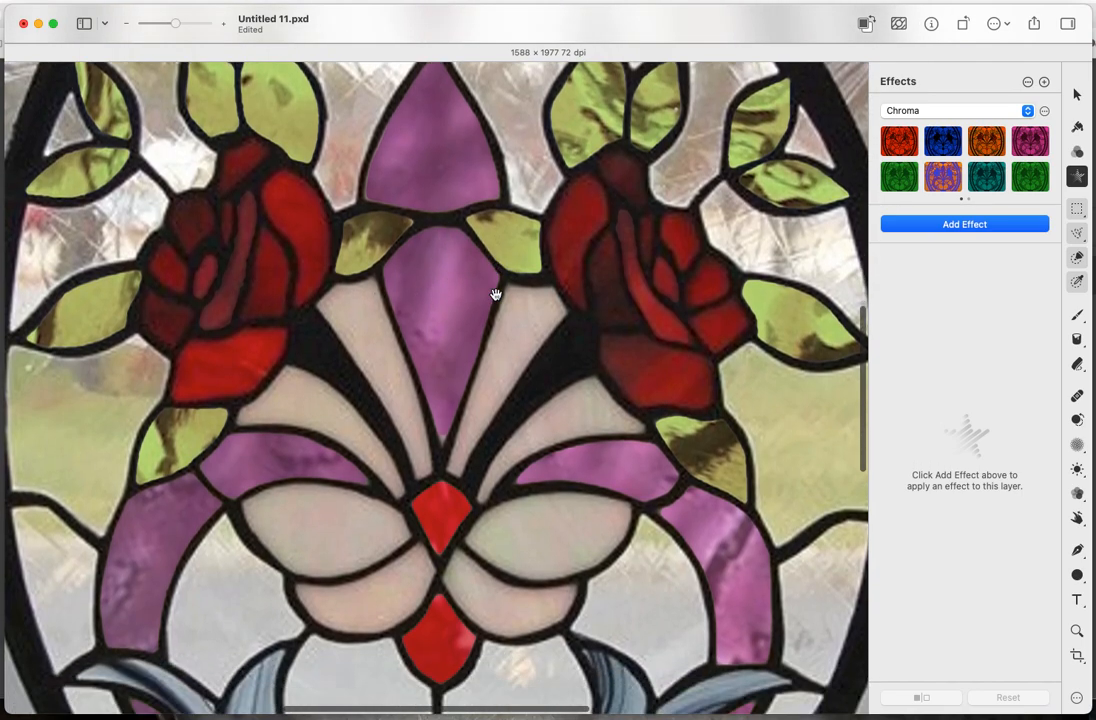
{"action": "scroll", "coordinate": [495, 294], "scroll_direction": "down", "scroll_amount": 10}
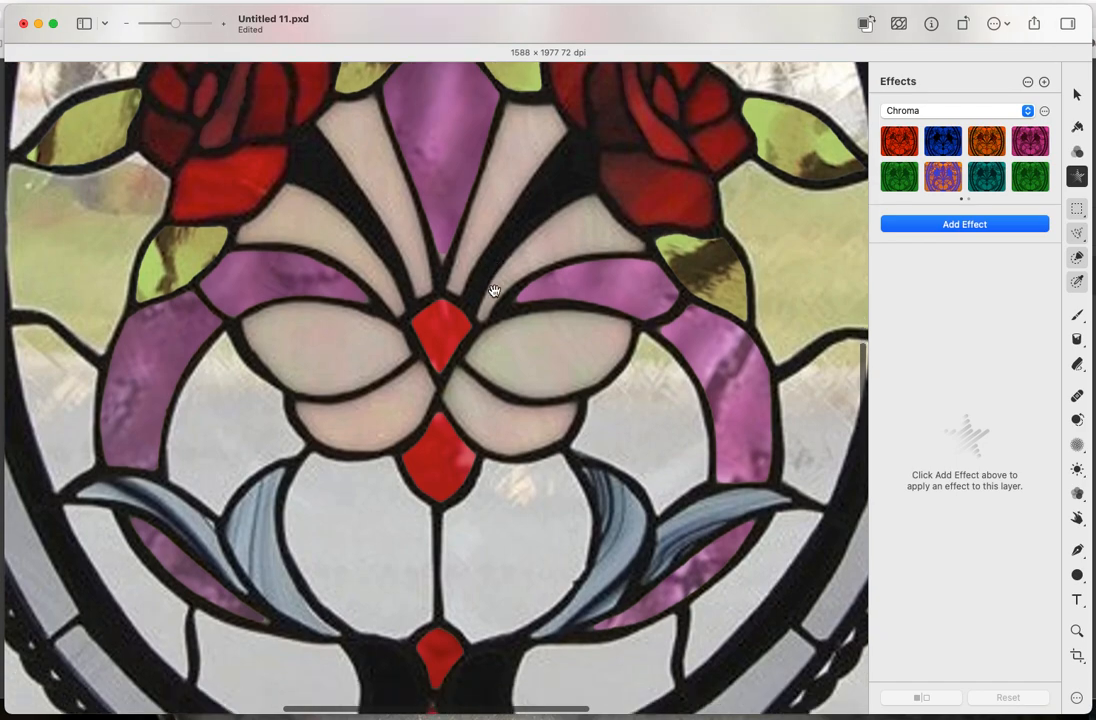
{"action": "scroll", "coordinate": [493, 291], "scroll_direction": "down", "scroll_amount": 2}
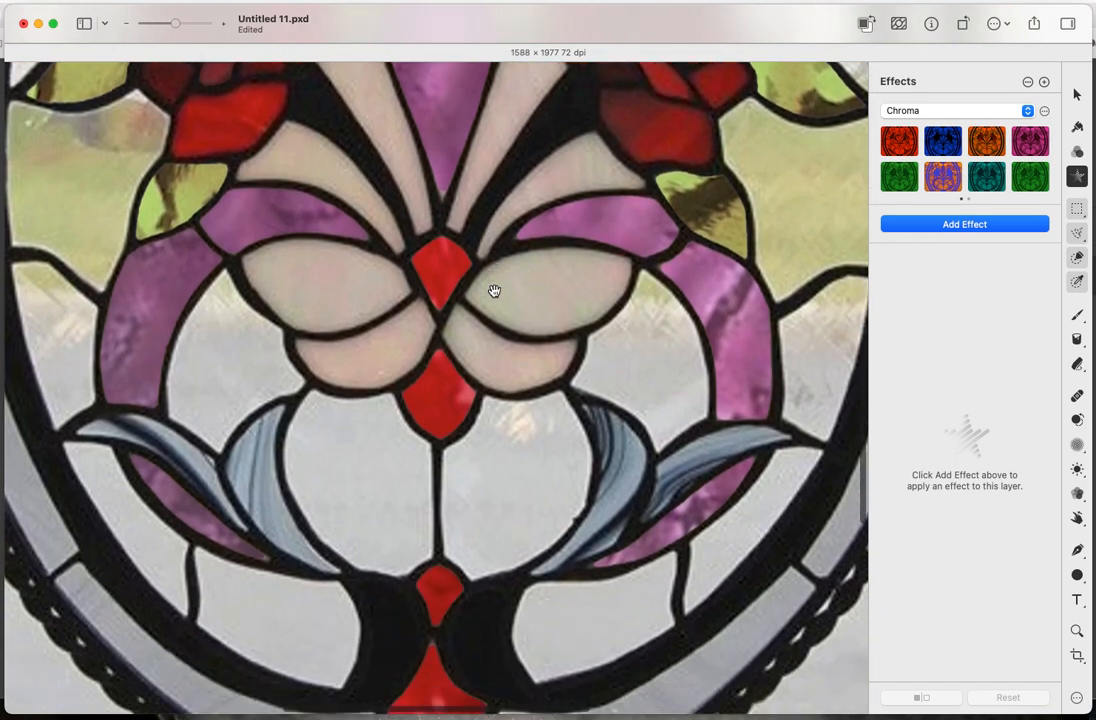
{"action": "scroll", "coordinate": [493, 291], "scroll_direction": "down", "scroll_amount": 3}
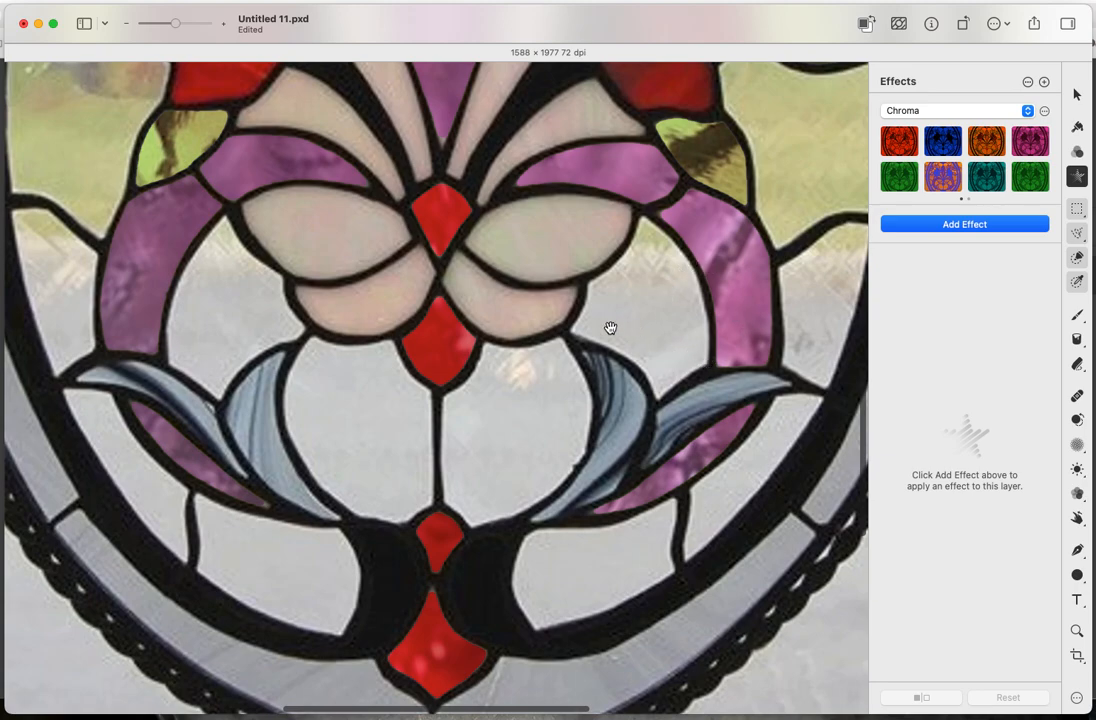
{"action": "scroll", "coordinate": [404, 327], "scroll_direction": "down", "scroll_amount": 5}
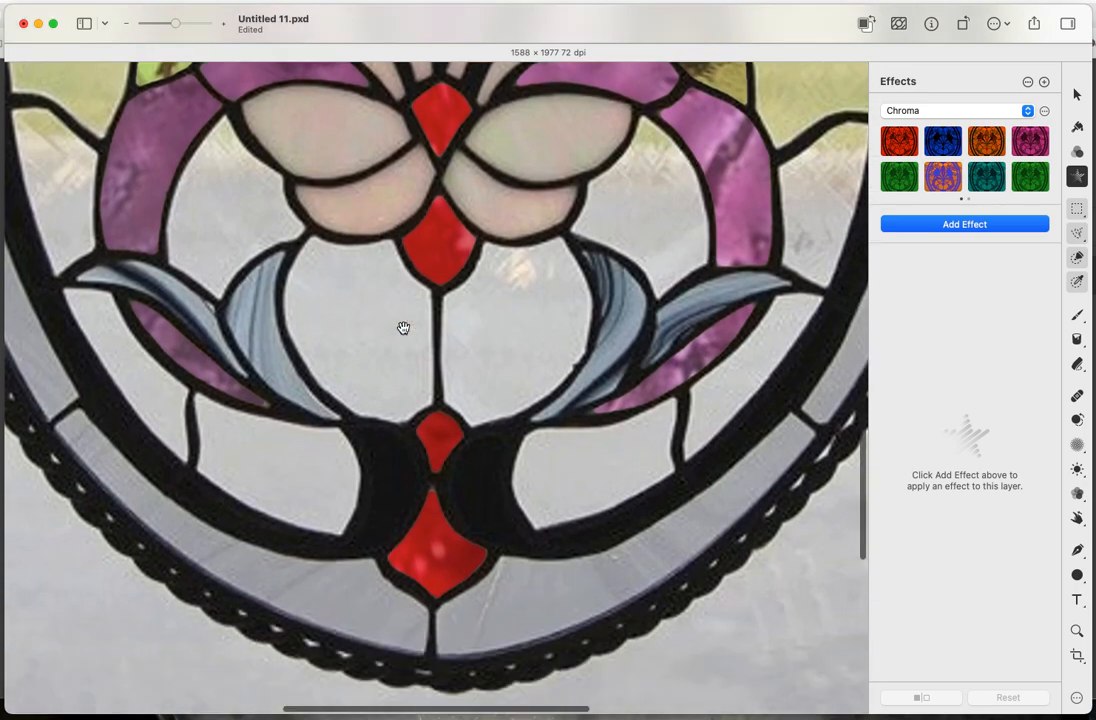
{"action": "scroll", "coordinate": [540, 390], "scroll_direction": "down", "scroll_amount": 1}
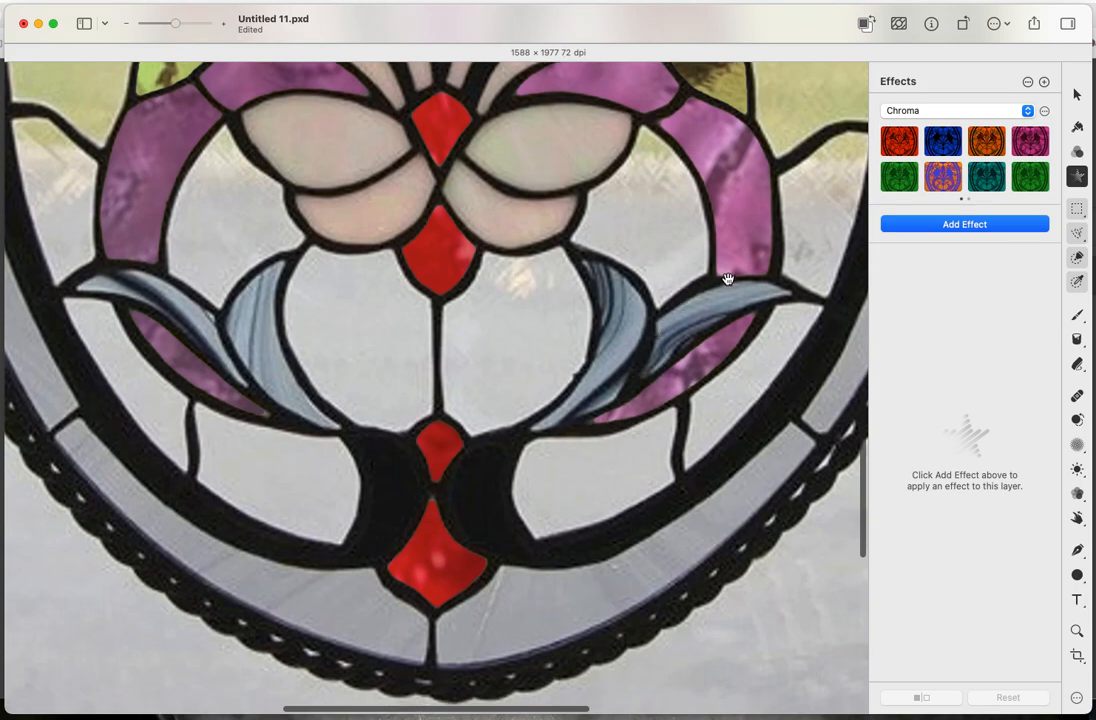
{"action": "scroll", "coordinate": [700, 255], "scroll_direction": "up", "scroll_amount": 4}
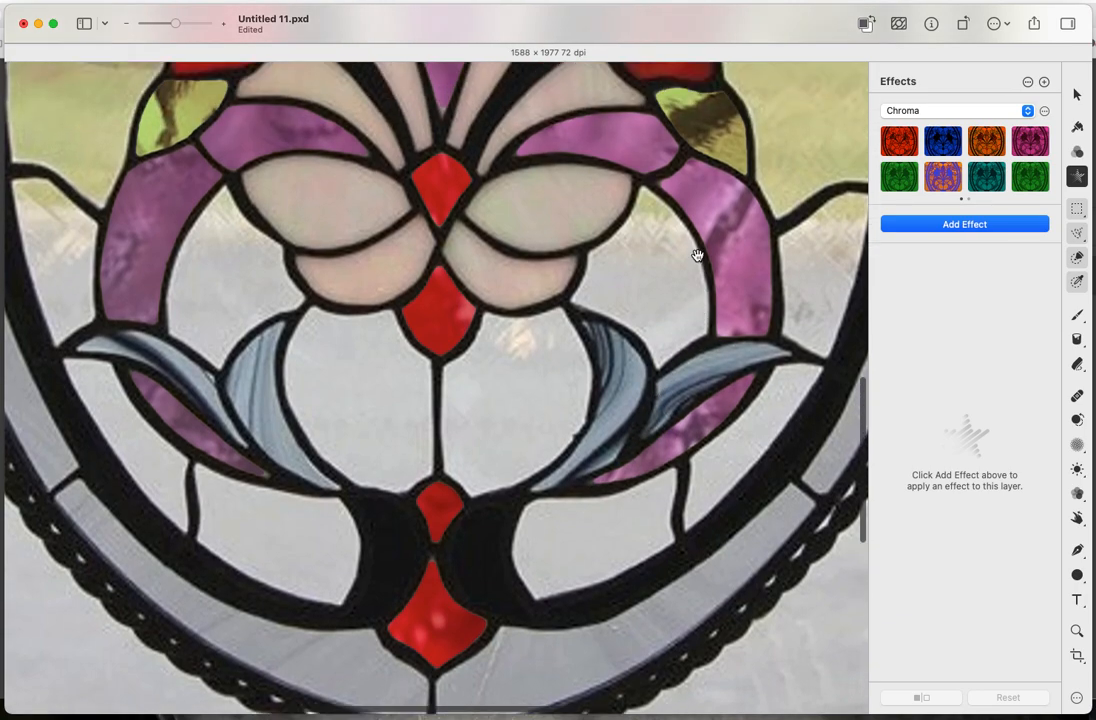
Warp the lead line slightly where the right purple band meets the blue leaf, and set the brush size to 18%.
{"action": "left_click", "coordinate": [1077, 517]}
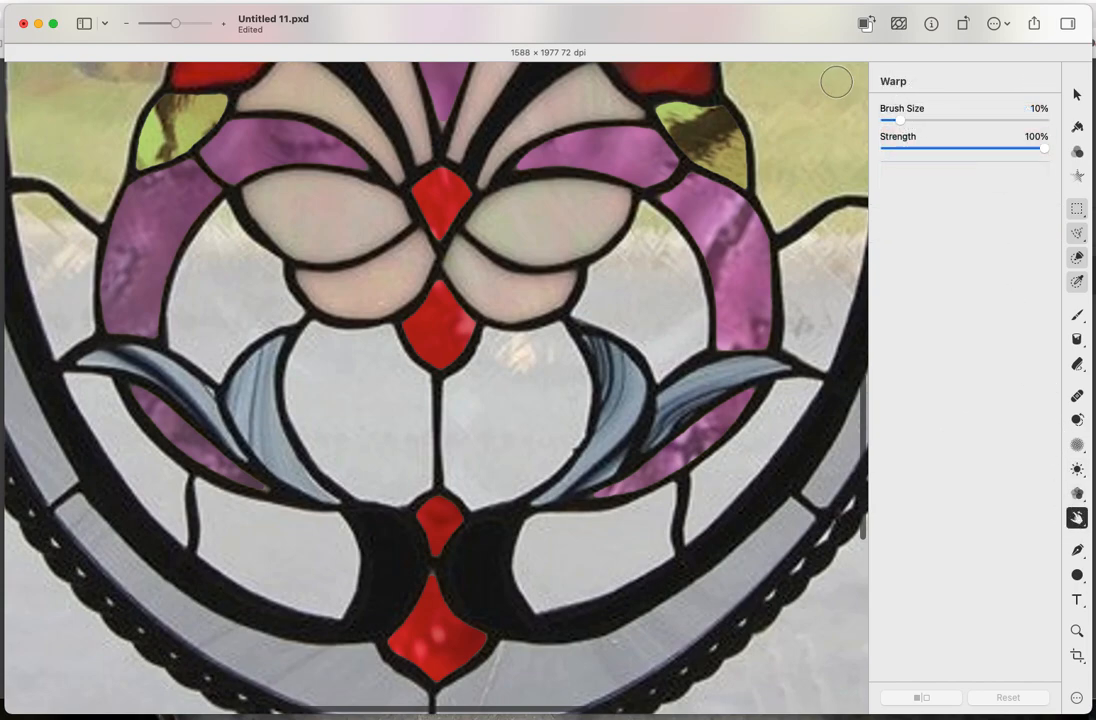
{"action": "mouse_move", "coordinate": [697, 346]}
{"action": "left_mouse_down"}
{"action": "mouse_move", "coordinate": [698, 355]}
{"action": "mouse_move", "coordinate": [695, 345]}
{"action": "left_mouse_up"}
{"action": "right_click", "coordinate": [672, 315]}
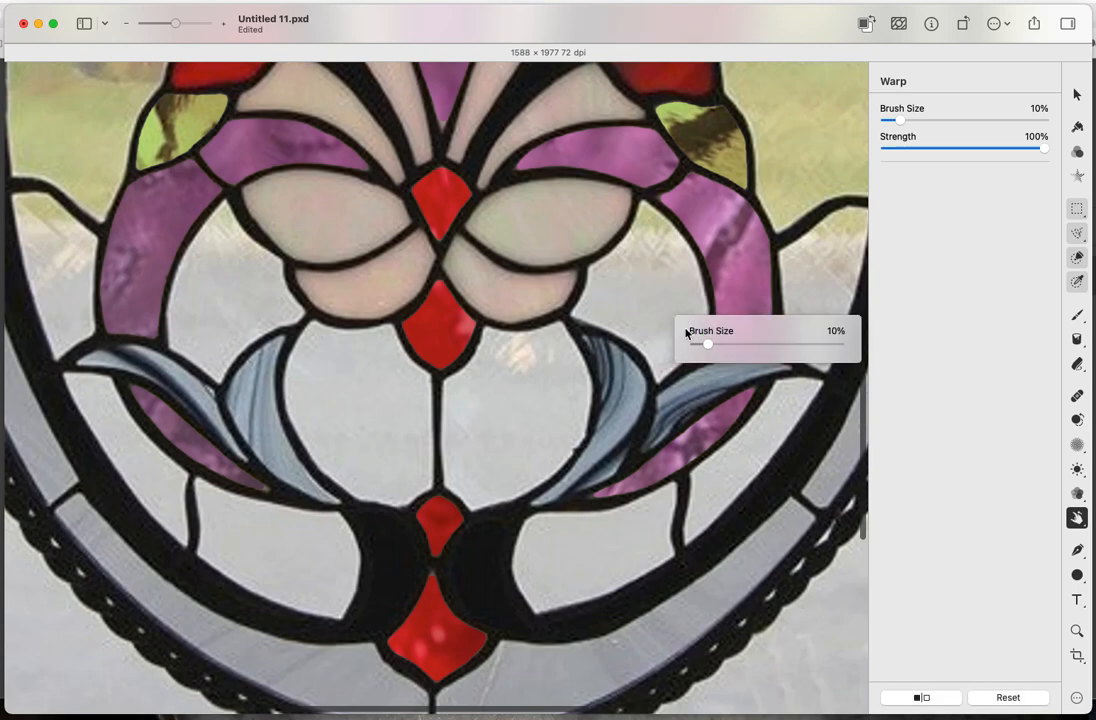
{"action": "left_click_drag", "start_coordinate": [705, 345], "coordinate": [718, 343]}
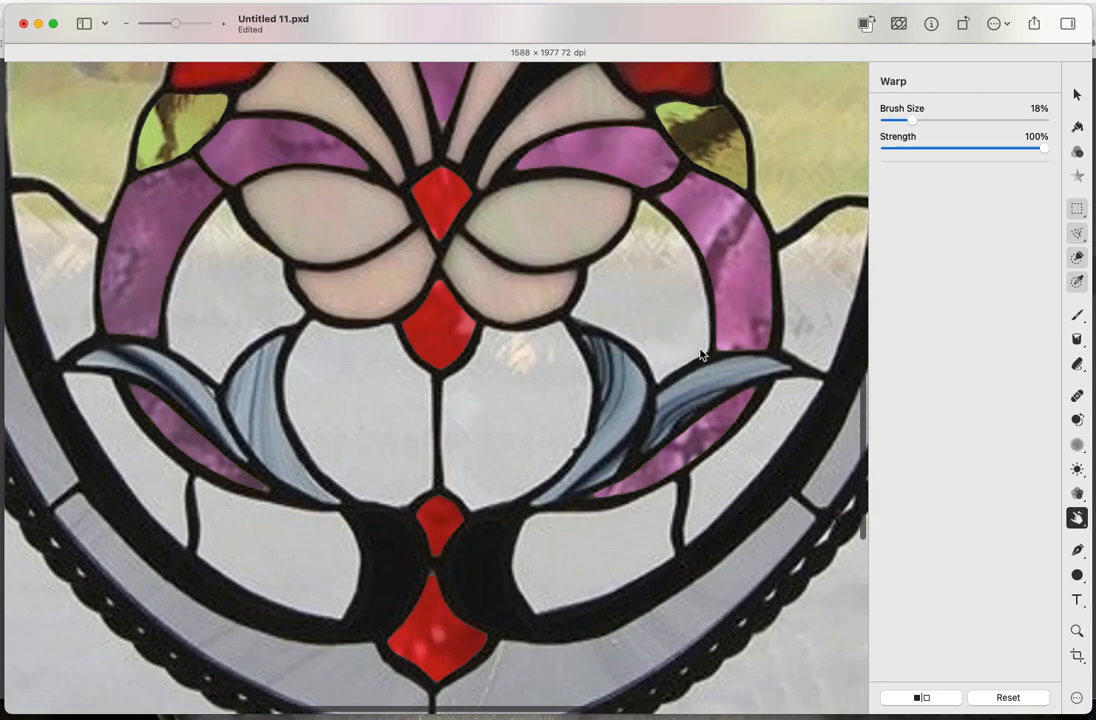
Pinch the lead line where the right purple band meets the blue leaf, keeping the brush at 18%.
{"action": "left_click", "coordinate": [1075, 520]}
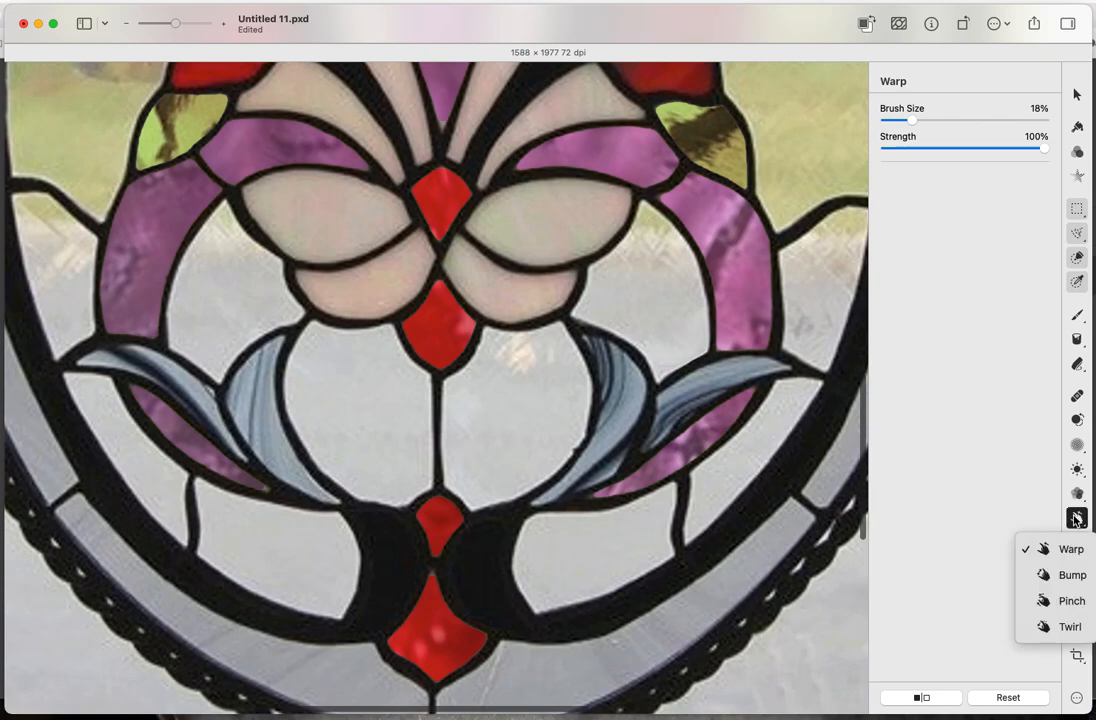
{"action": "left_click", "coordinate": [1069, 600]}
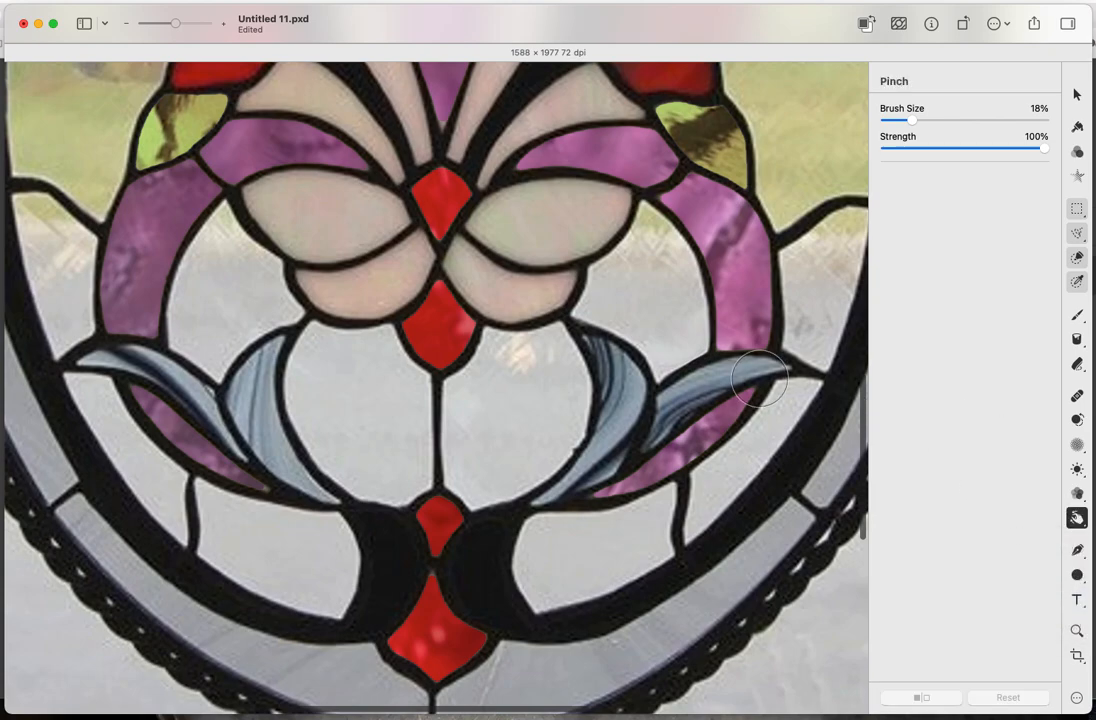
{"action": "left_click_drag", "start_coordinate": [713, 361], "coordinate": [689, 364]}
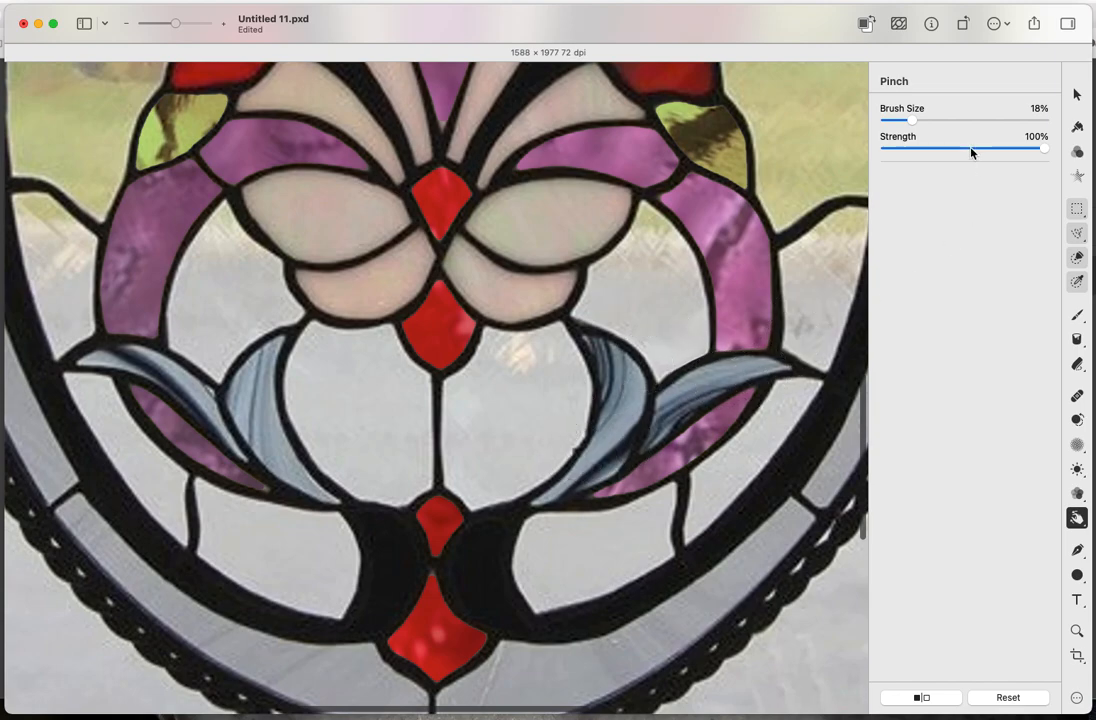
Warp the inner edge of the right blue leaf with an 8% brush to smooth its lead line.
{"action": "left_click", "coordinate": [1082, 522]}
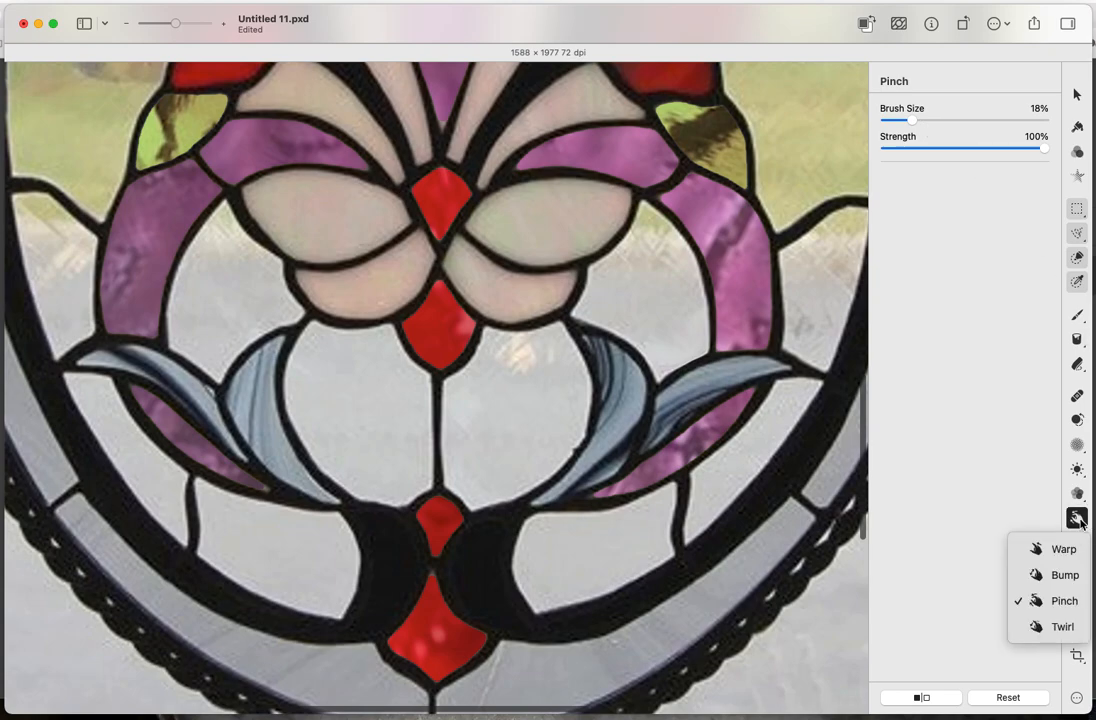
{"action": "left_click", "coordinate": [1064, 548]}
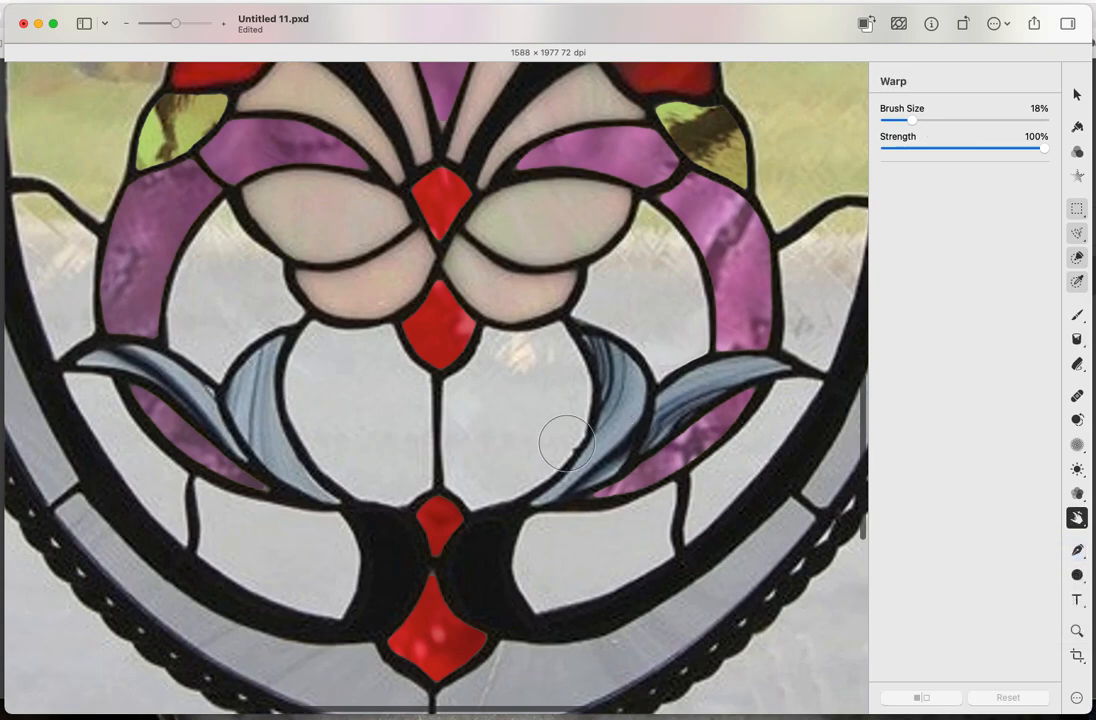
{"action": "right_click", "coordinate": [543, 414]}
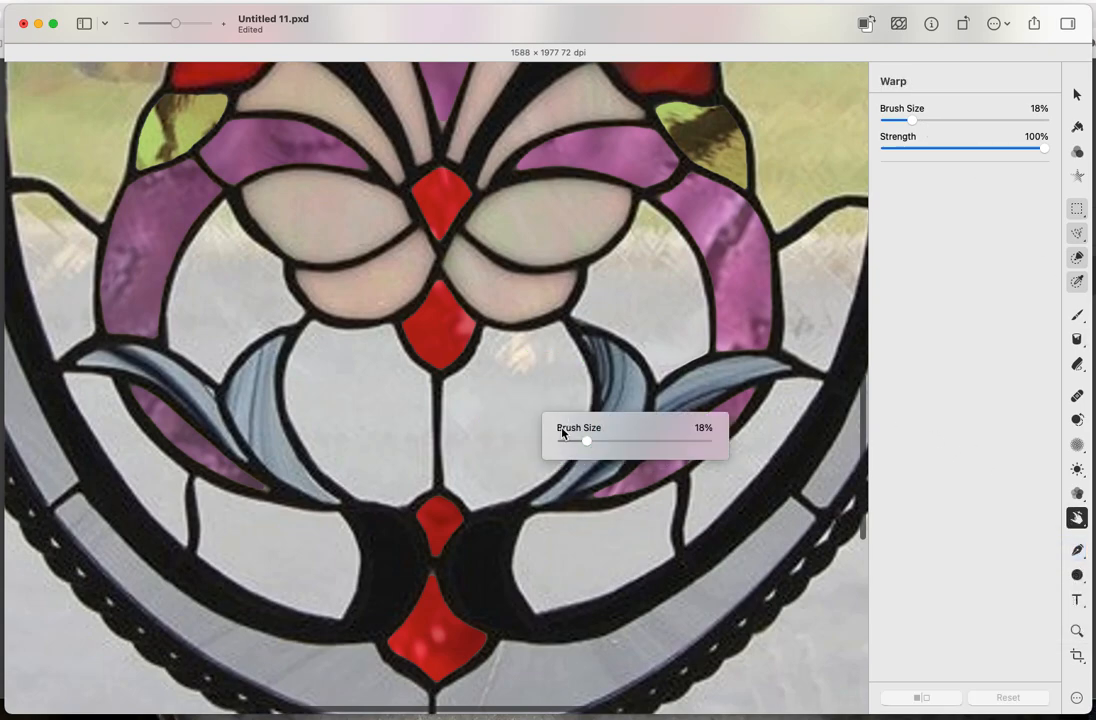
{"action": "left_click_drag", "start_coordinate": [588, 440], "coordinate": [572, 440]}
{"action": "left_click", "coordinate": [533, 407]}
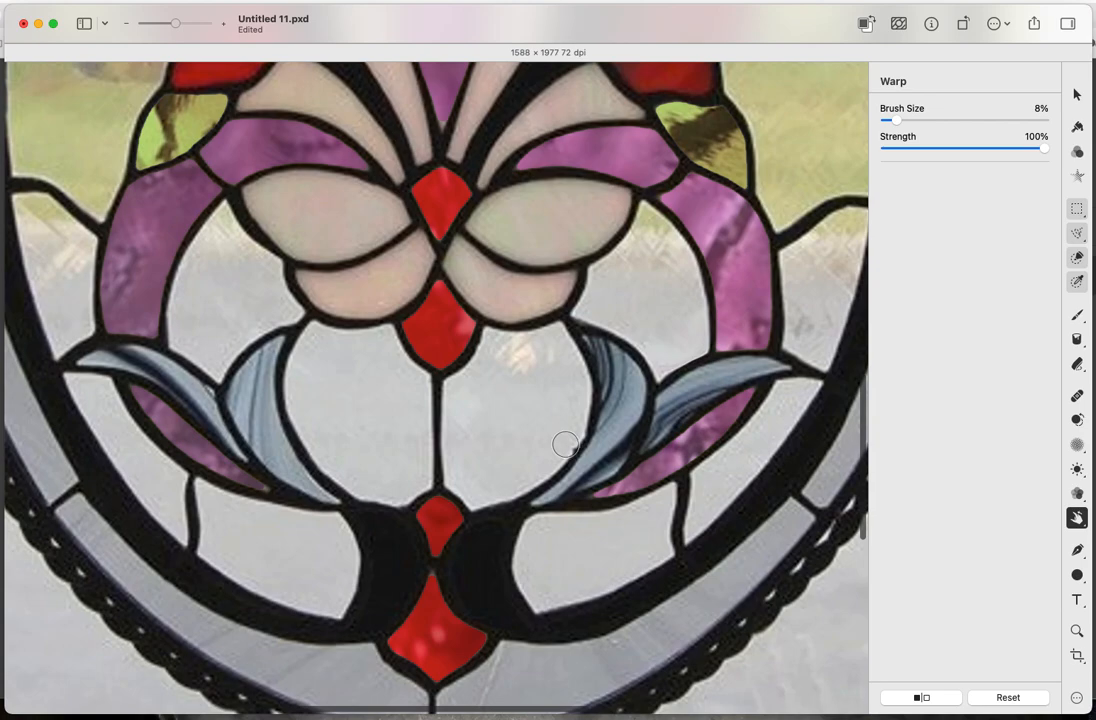
{"action": "left_click_drag", "start_coordinate": [562, 441], "coordinate": [572, 445]}
{"action": "left_click_drag", "start_coordinate": [589, 434], "coordinate": [589, 433]}
Warp the tip of the topmost red piece and its lead line slightly to the left with a 31% brush.
{"action": "scroll", "coordinate": [582, 407], "scroll_direction": "up", "scroll_amount": 5}
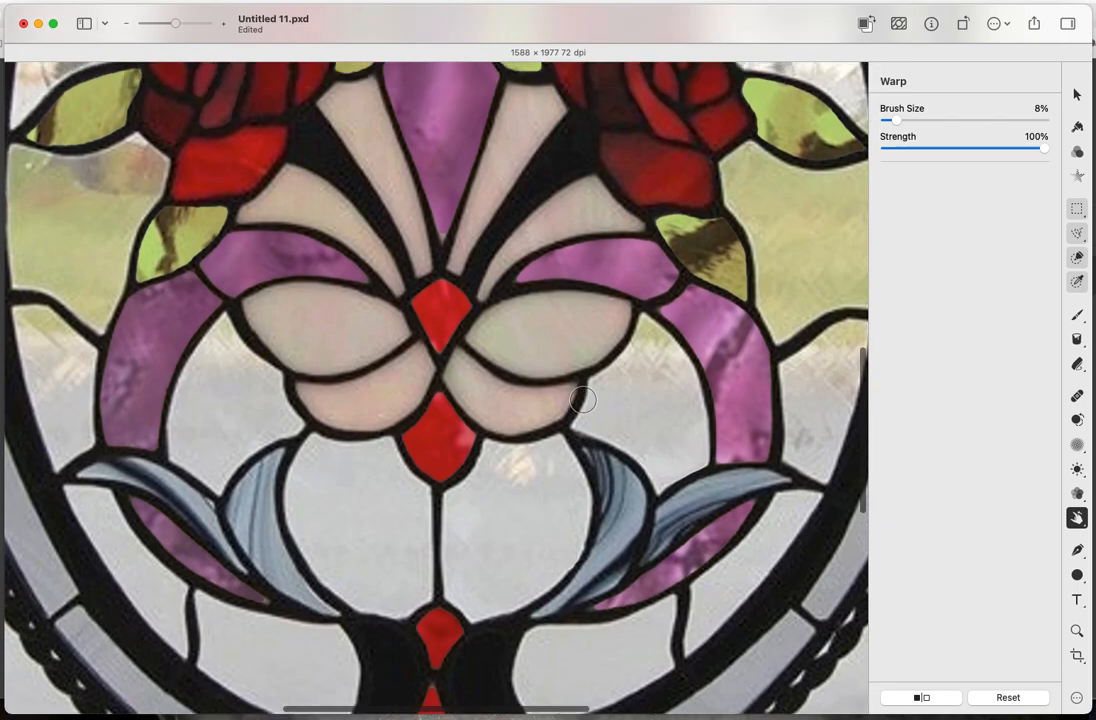
{"action": "scroll", "coordinate": [582, 400], "scroll_direction": "up", "scroll_amount": 3}
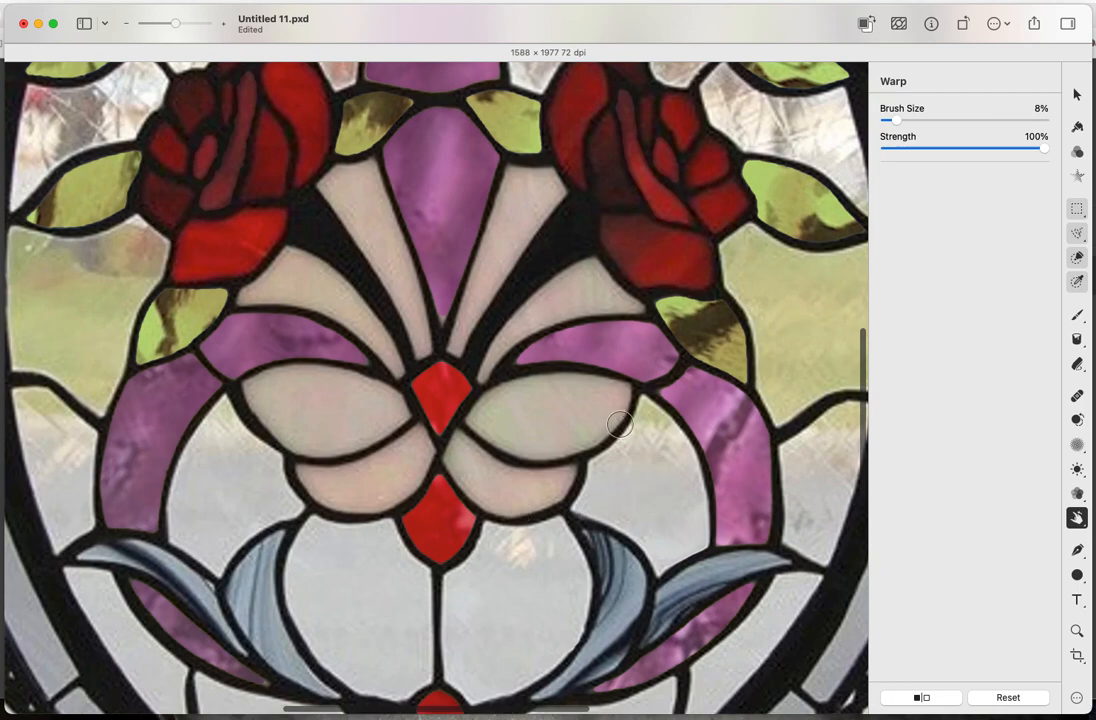
{"action": "scroll", "coordinate": [750, 390], "scroll_direction": "up", "scroll_amount": 8}
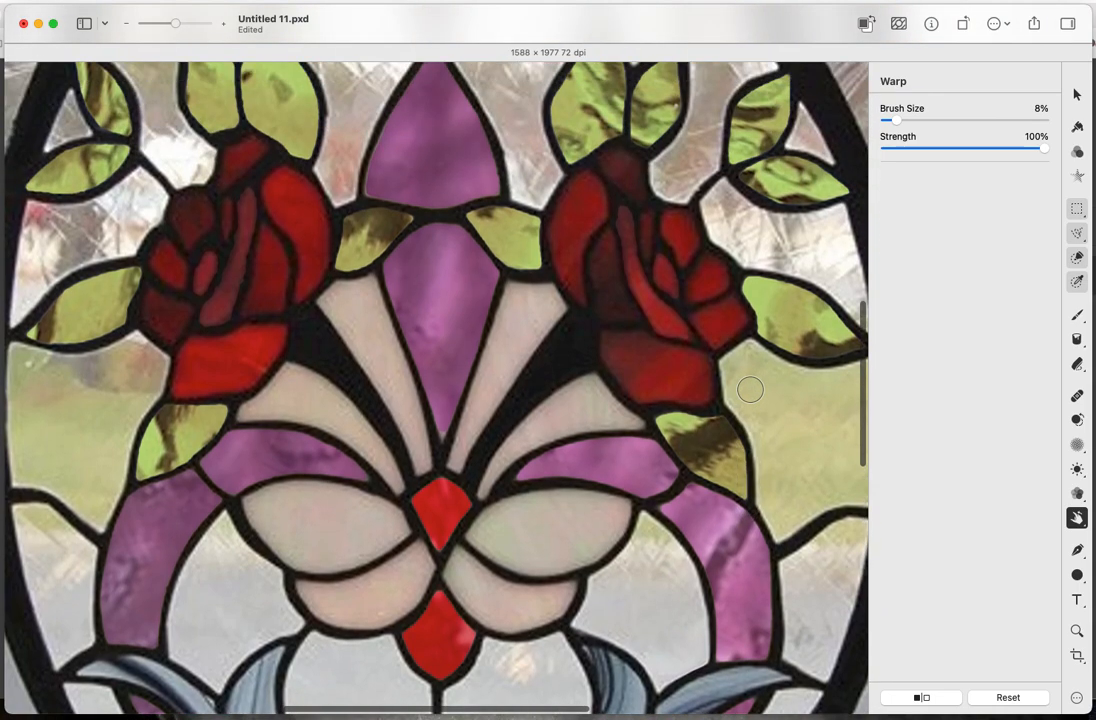
{"action": "scroll", "coordinate": [750, 390], "scroll_direction": "up", "scroll_amount": 9}
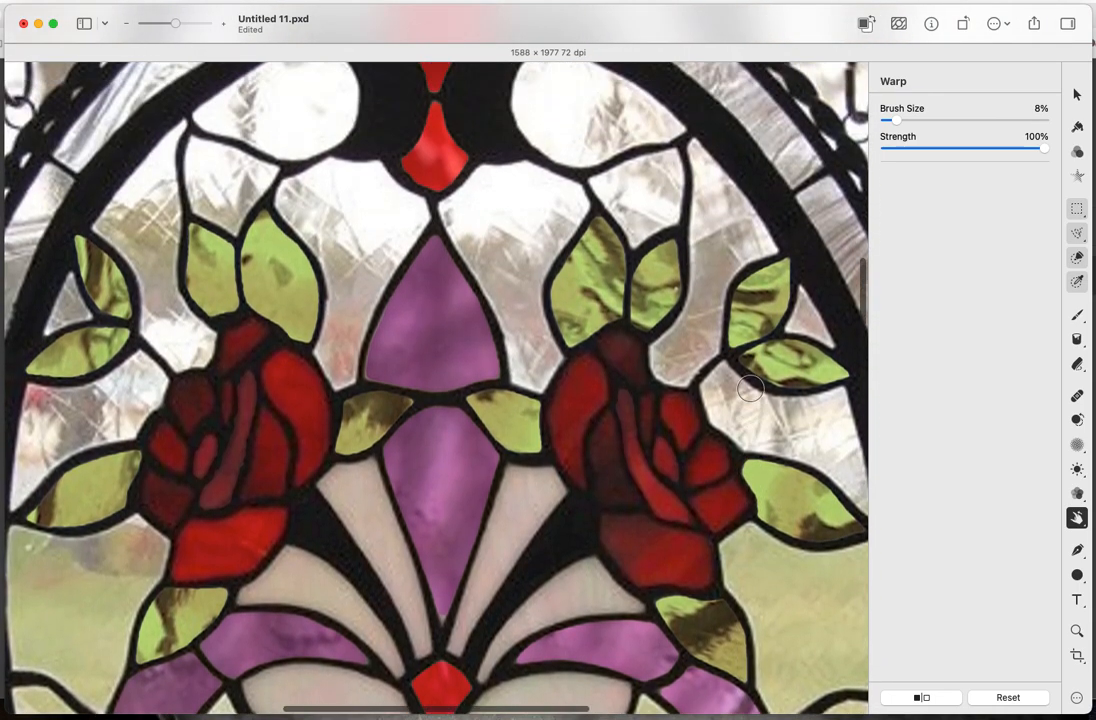
{"action": "scroll", "coordinate": [750, 390], "scroll_direction": "up", "scroll_amount": 2}
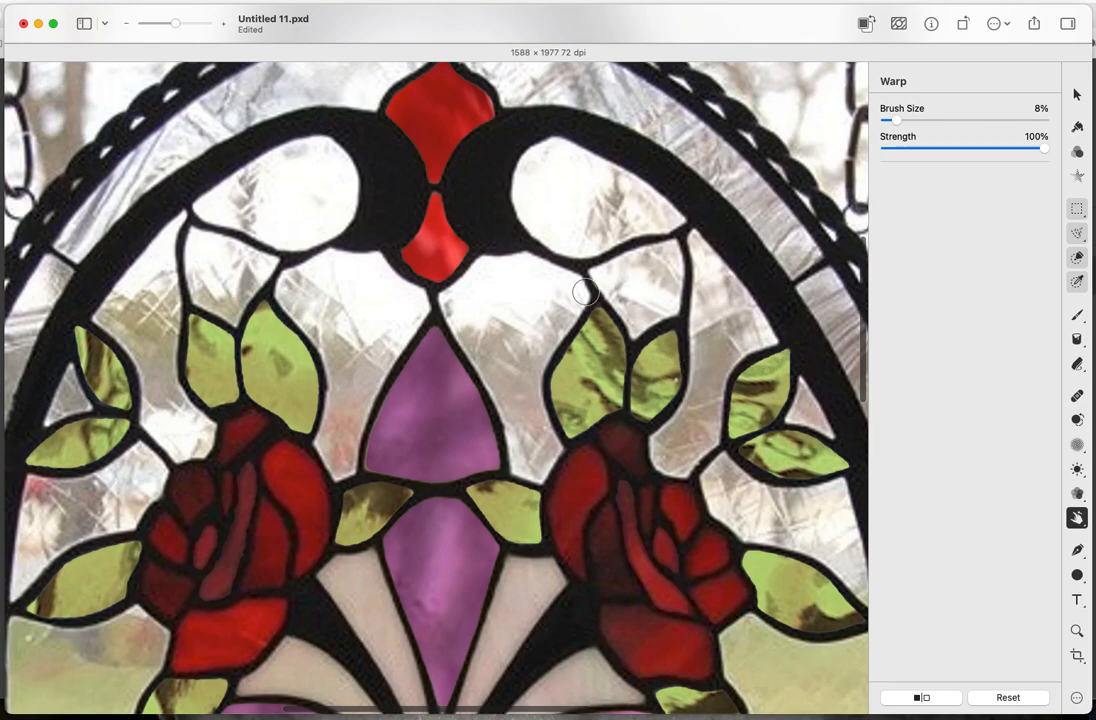
{"action": "scroll", "coordinate": [587, 295], "scroll_direction": "up", "scroll_amount": 4}
{"action": "scroll", "coordinate": [588, 295], "scroll_direction": "up", "scroll_amount": 1}
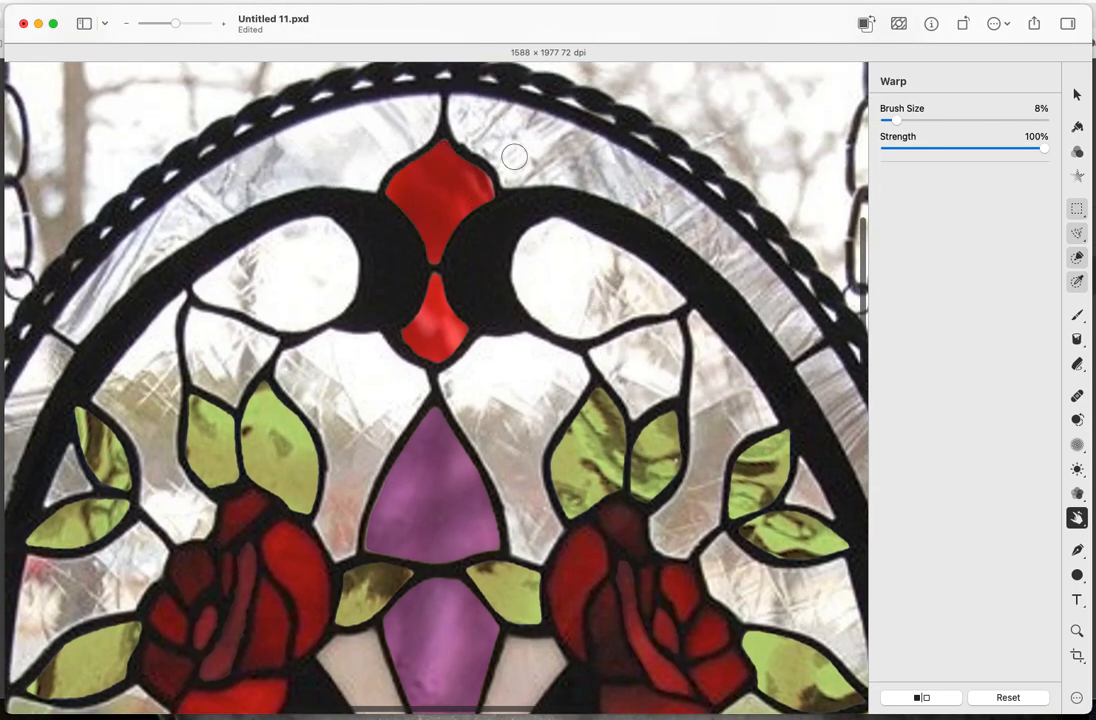
{"action": "left_click_drag", "start_coordinate": [897, 121], "coordinate": [933, 121]}
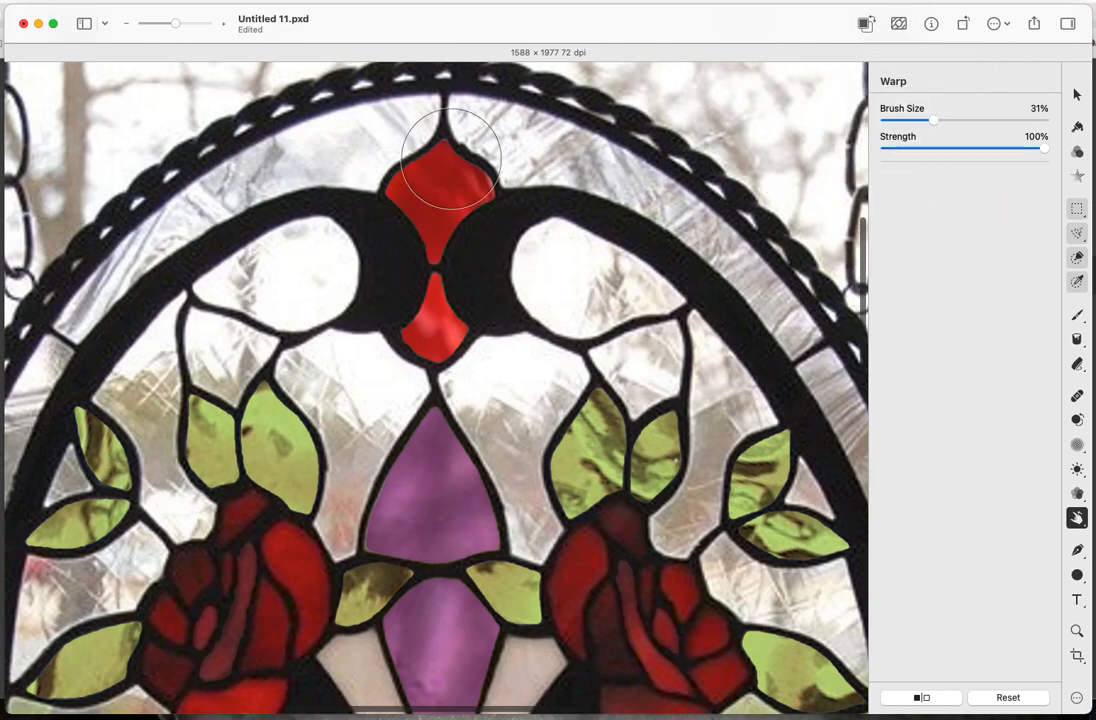
{"action": "mouse_move", "coordinate": [453, 132]}
{"action": "left_mouse_down"}
{"action": "mouse_move", "coordinate": [450, 110]}
{"action": "mouse_move", "coordinate": [423, 139]}
{"action": "mouse_move", "coordinate": [429, 150]}
{"action": "left_mouse_up"}
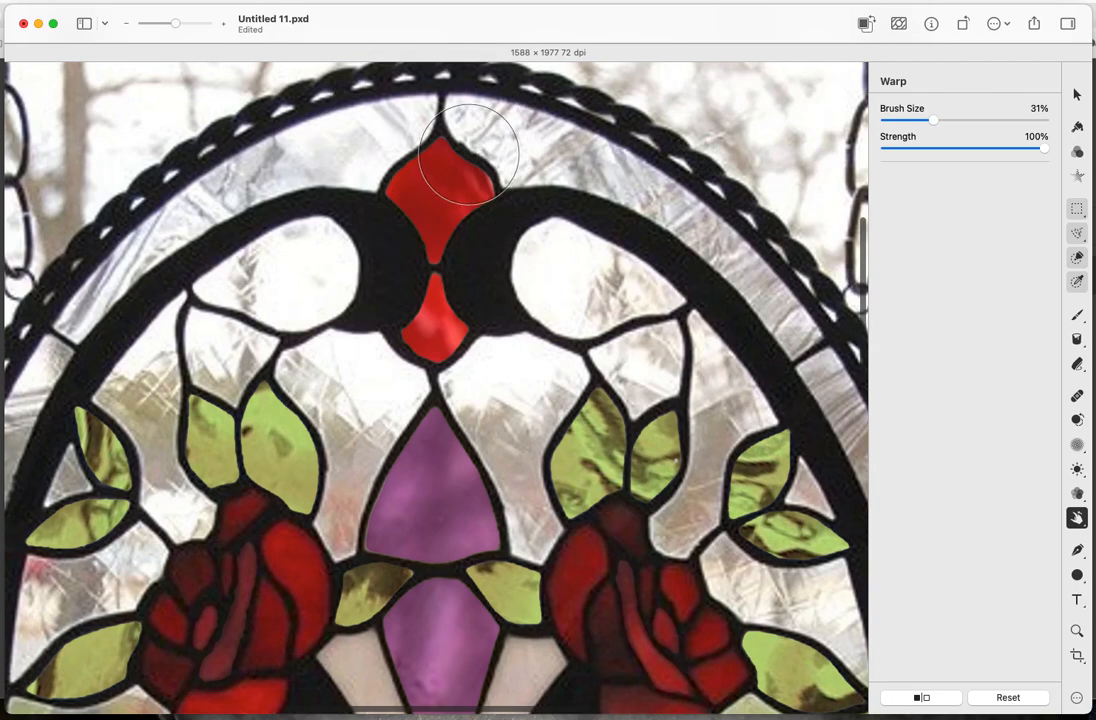
Warp the lower of the two red pieces at the oval's top and the lead joint between them, using a 10% brush.
{"action": "left_click_drag", "start_coordinate": [381, 362], "coordinate": [384, 359]}
{"action": "right_click", "coordinate": [419, 340]}
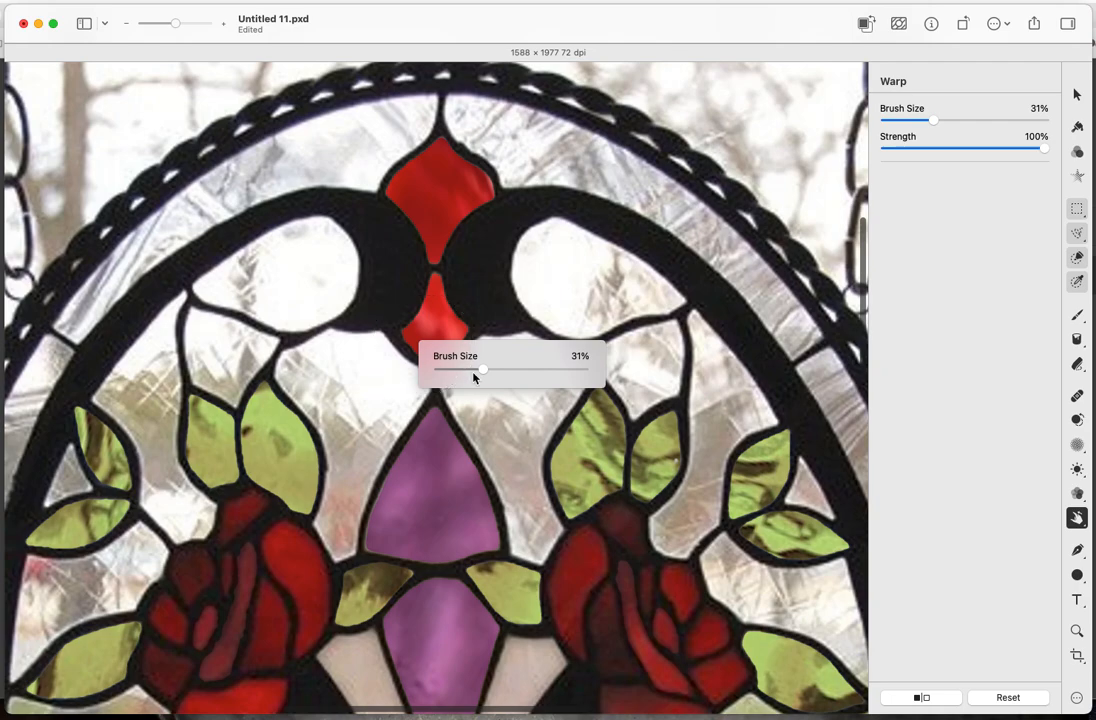
{"action": "left_click_drag", "start_coordinate": [481, 373], "coordinate": [450, 370]}
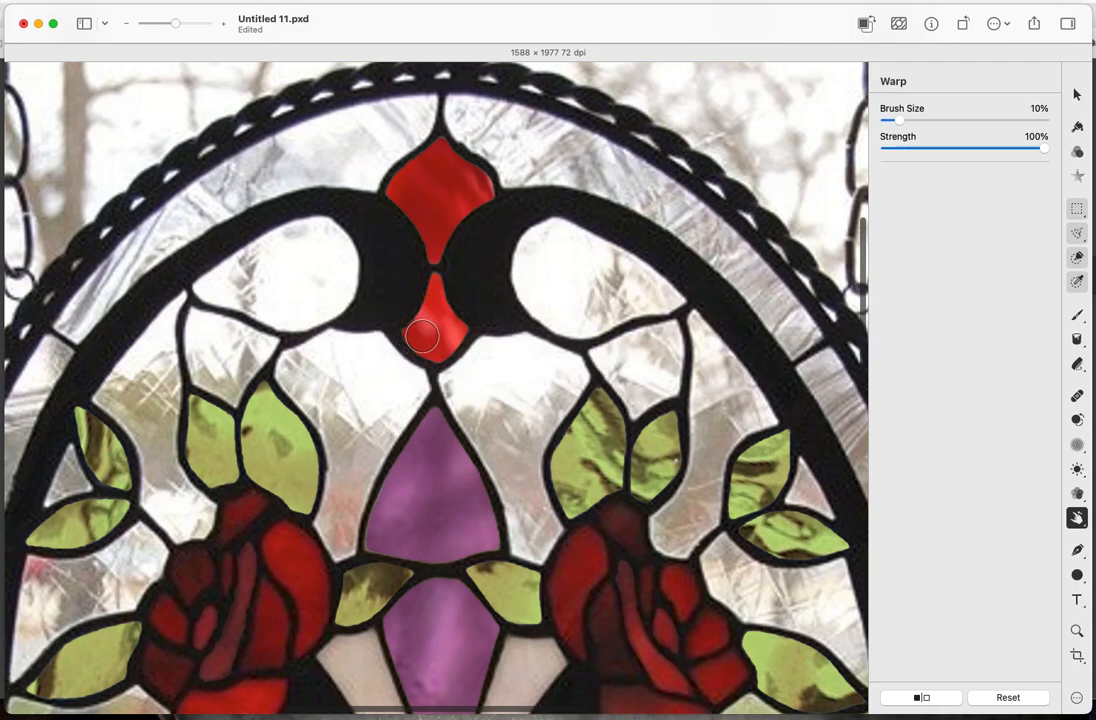
{"action": "left_click_drag", "start_coordinate": [416, 335], "coordinate": [410, 338]}
{"action": "mouse_move", "coordinate": [430, 354]}
{"action": "left_mouse_down"}
{"action": "mouse_move", "coordinate": [431, 368]}
{"action": "mouse_move", "coordinate": [446, 371]}
{"action": "left_mouse_up"}
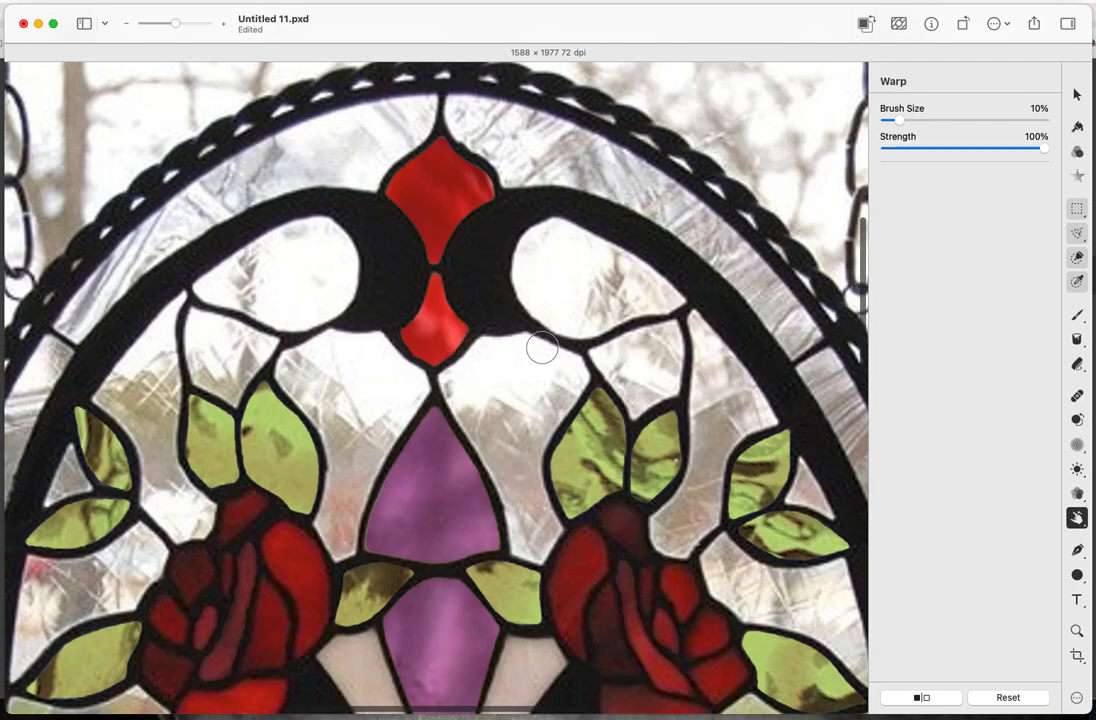
{"action": "left_click_drag", "start_coordinate": [396, 334], "coordinate": [479, 322]}
{"action": "left_click_drag", "start_coordinate": [433, 269], "coordinate": [440, 262]}
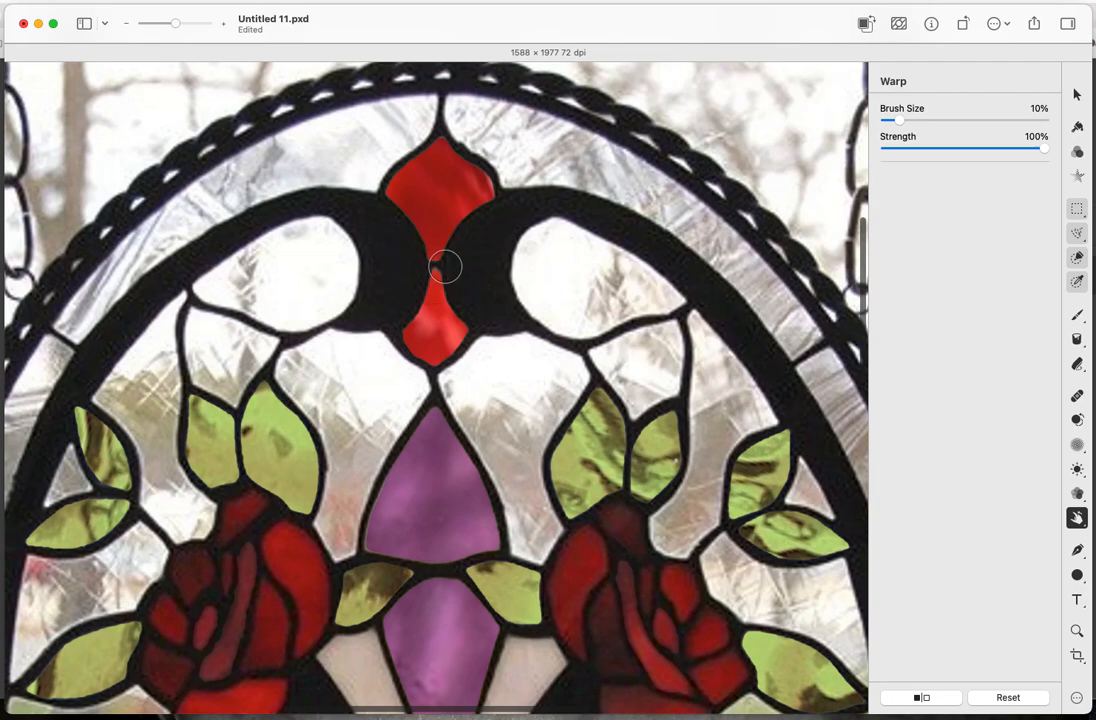
{"action": "left_click_drag", "start_coordinate": [318, 186], "coordinate": [322, 186]}
Warp the lead joint between the two red pieces at the bottom of the oval slightly upward.
{"action": "scroll", "coordinate": [570, 318], "scroll_direction": "down", "scroll_amount": 5}
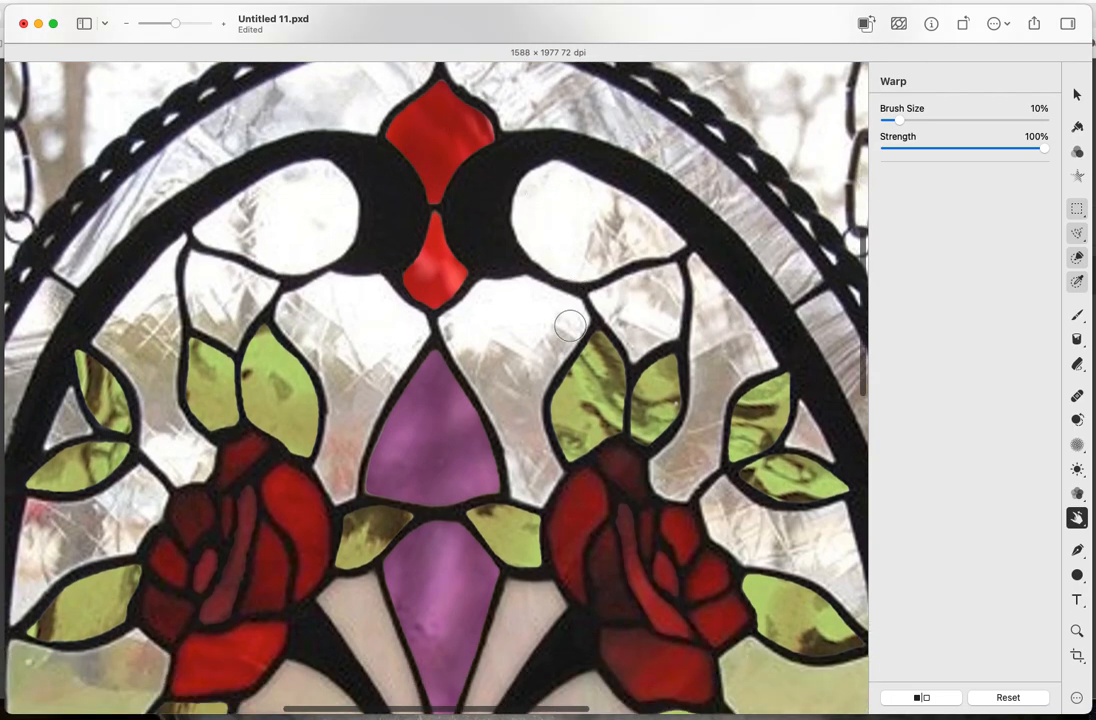
{"action": "scroll", "coordinate": [570, 326], "scroll_direction": "down", "scroll_amount": 5}
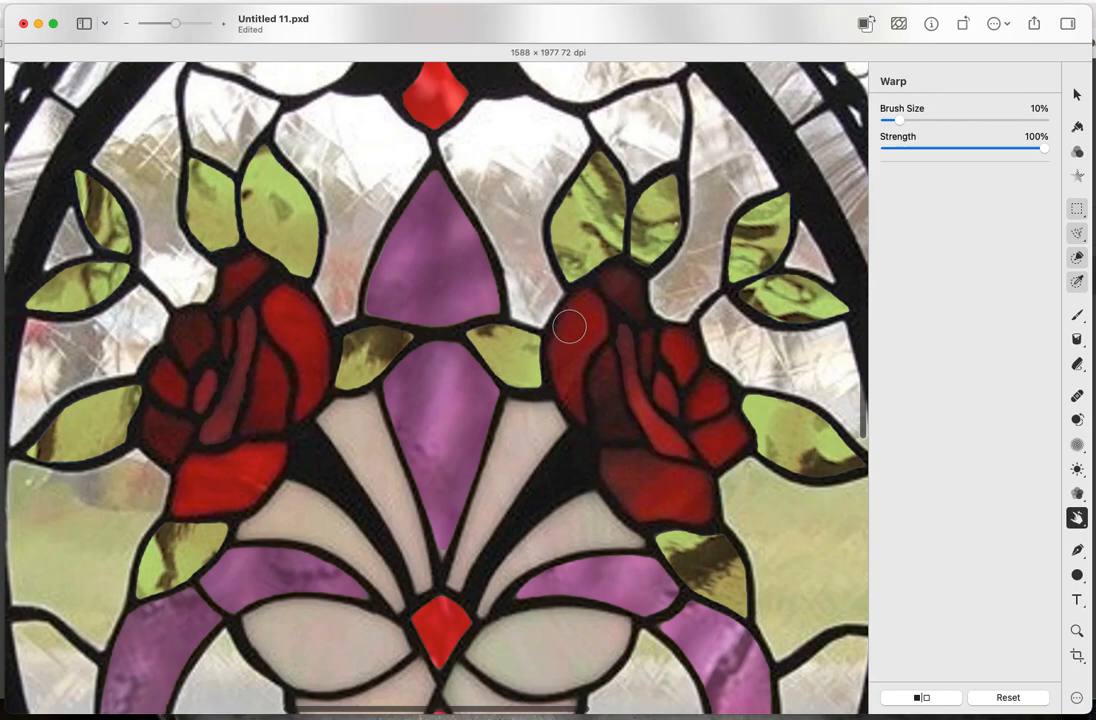
{"action": "scroll", "coordinate": [569, 326], "scroll_direction": "down", "scroll_amount": 6}
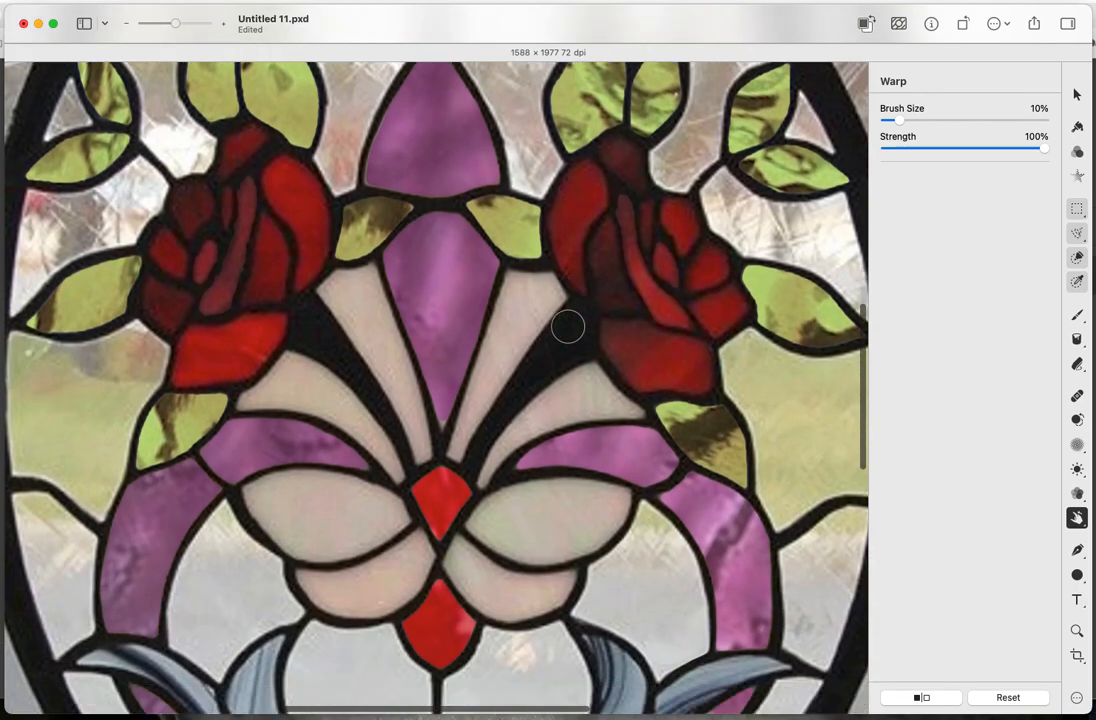
{"action": "scroll", "coordinate": [567, 326], "scroll_direction": "down", "scroll_amount": 2}
{"action": "scroll", "coordinate": [566, 328], "scroll_direction": "down", "scroll_amount": 2}
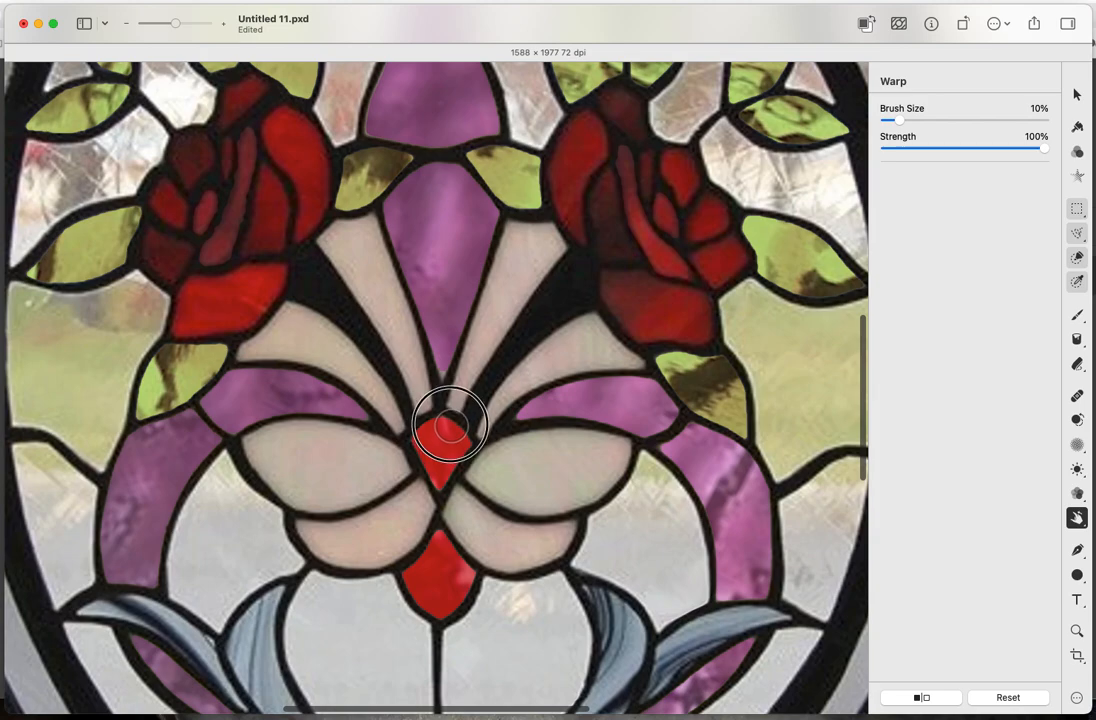
{"action": "scroll", "coordinate": [451, 449], "scroll_direction": "down", "scroll_amount": 5}
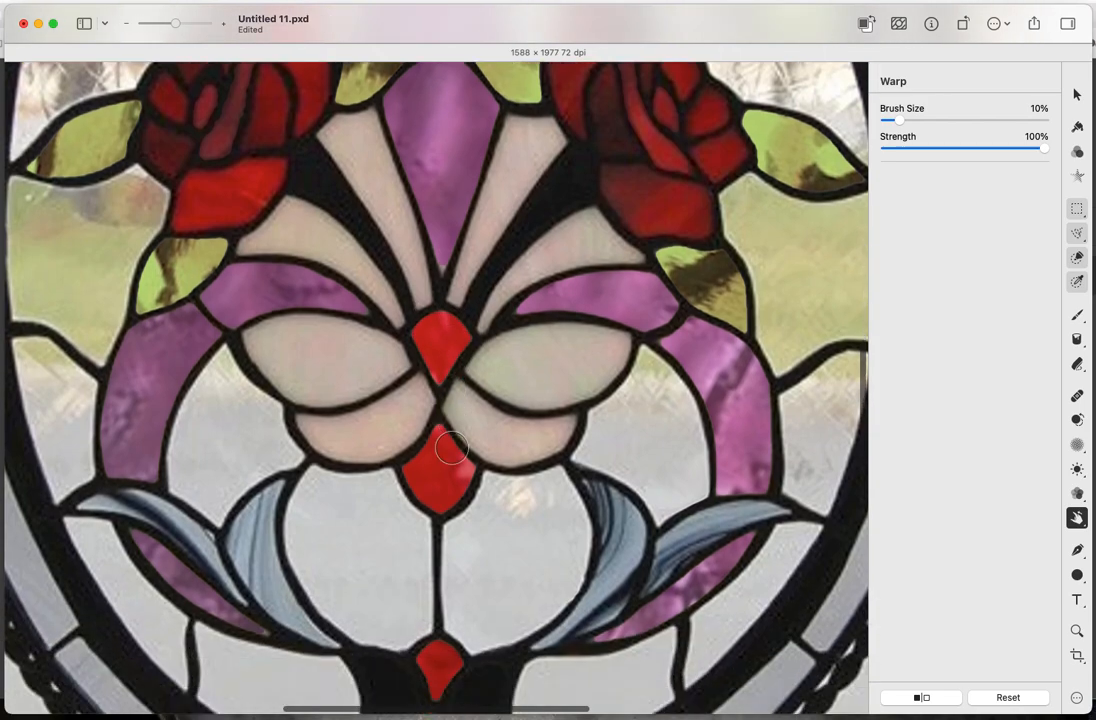
{"action": "scroll", "coordinate": [451, 449], "scroll_direction": "down", "scroll_amount": 3}
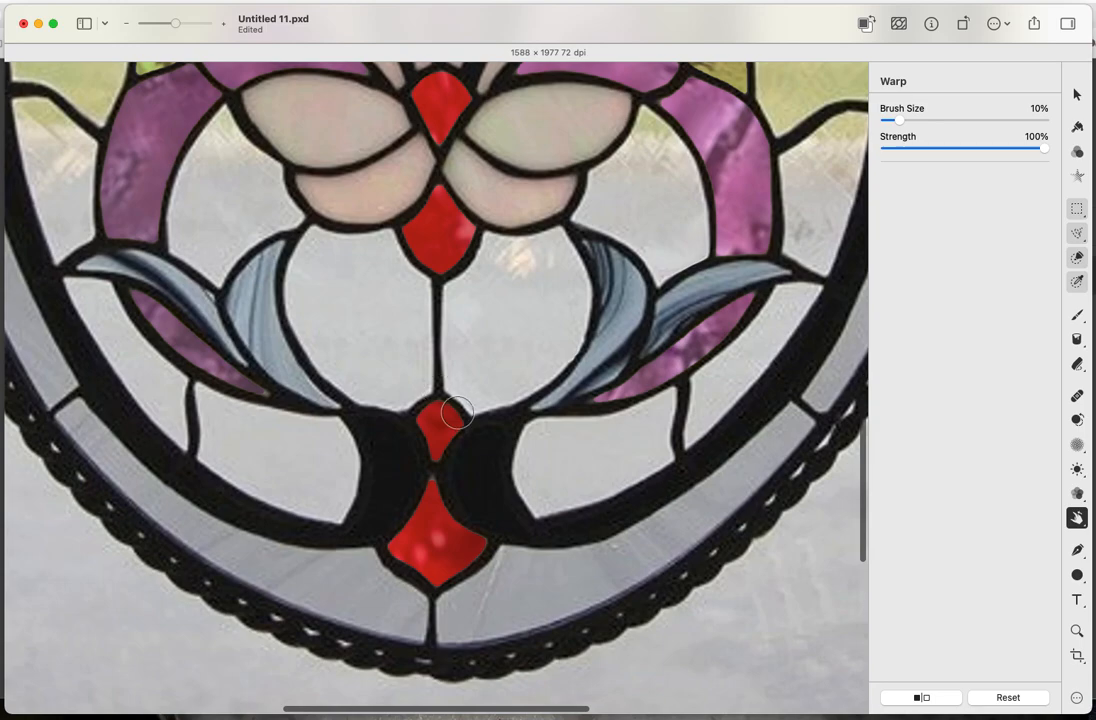
{"action": "left_click_drag", "start_coordinate": [428, 473], "coordinate": [427, 465]}
Pinch the thick lead at the outer corner of the upper left cream petal, and undo a further pinch made beside the central red diamond.
{"action": "scroll", "coordinate": [392, 386], "scroll_direction": "up", "scroll_amount": 3}
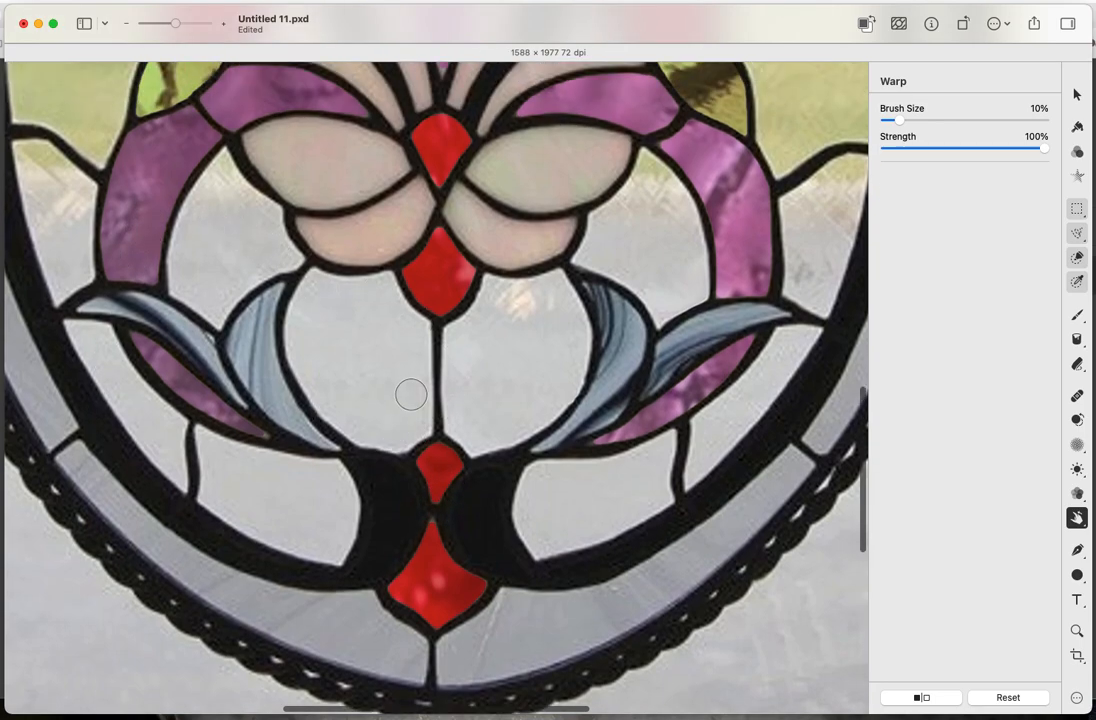
{"action": "scroll", "coordinate": [536, 390], "scroll_direction": "up", "scroll_amount": 5}
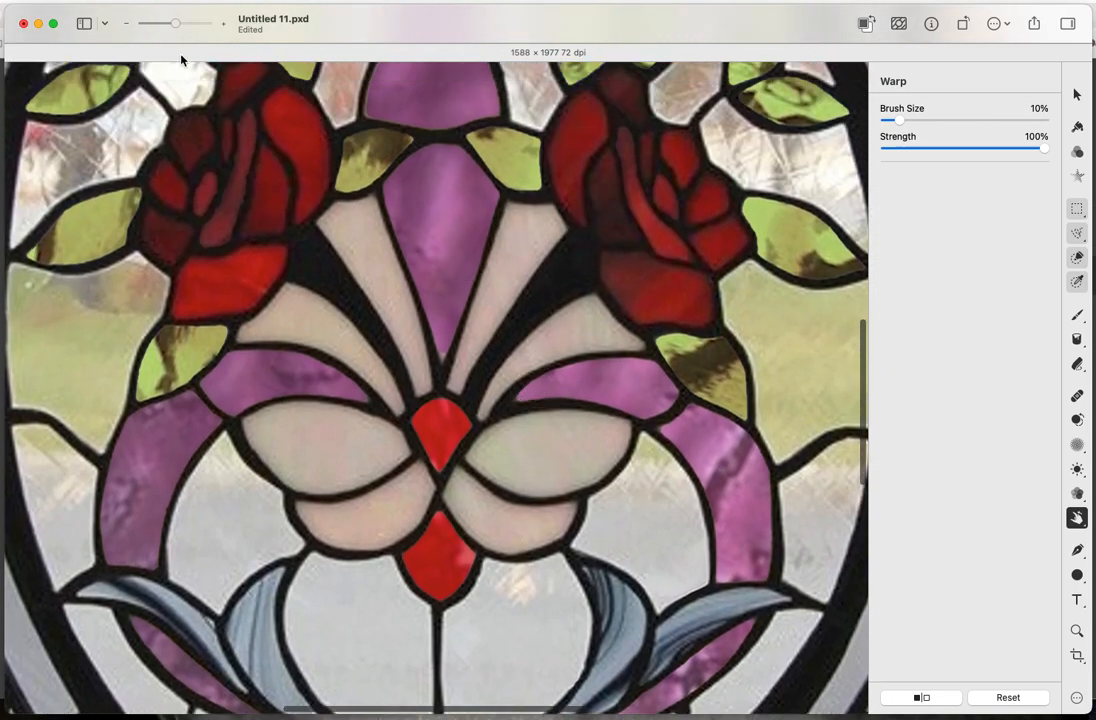
{"action": "left_click_drag", "start_coordinate": [172, 30], "coordinate": [156, 27]}
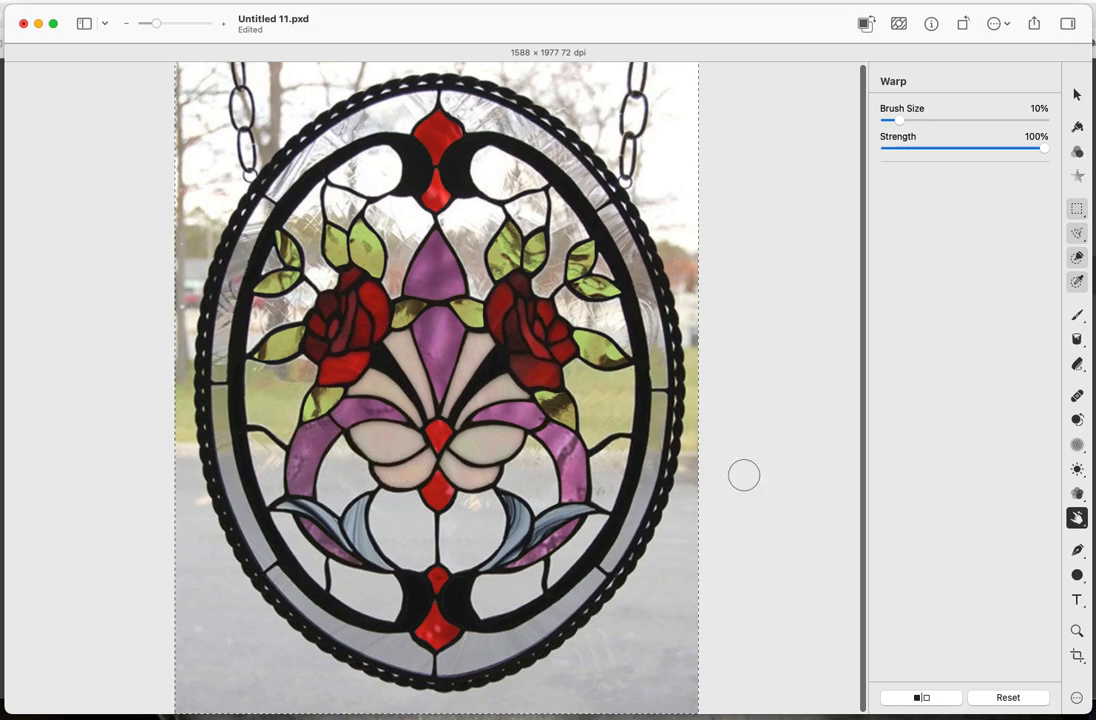
{"action": "left_click", "coordinate": [1080, 519]}
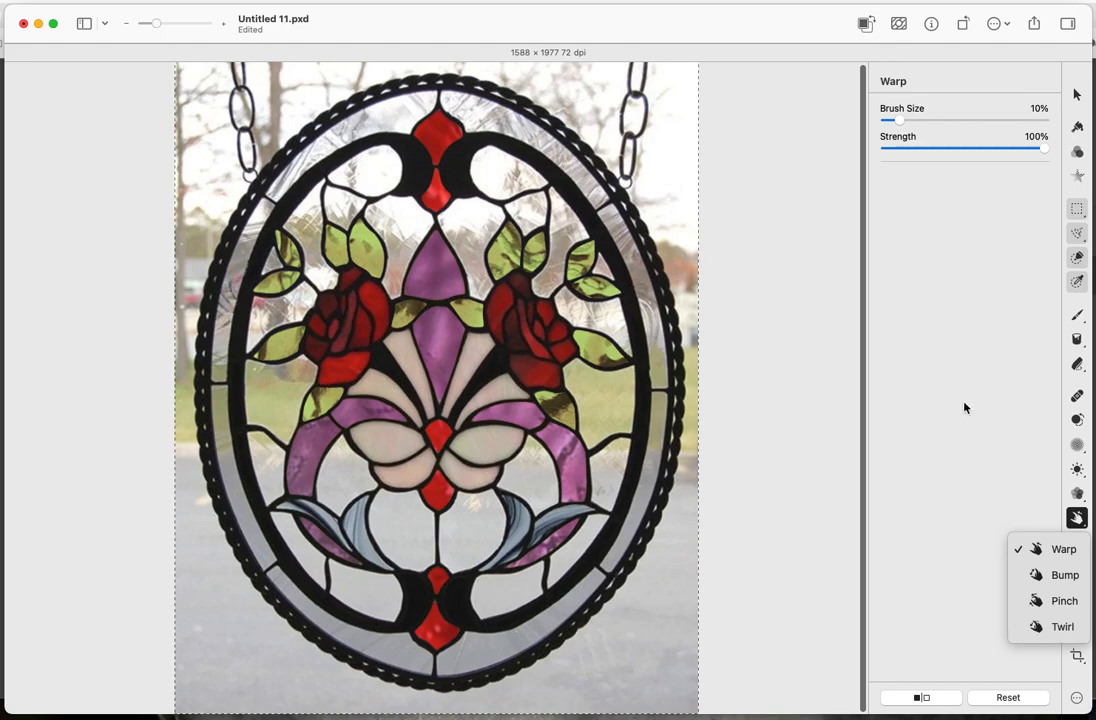
{"action": "left_click", "coordinate": [1048, 600]}
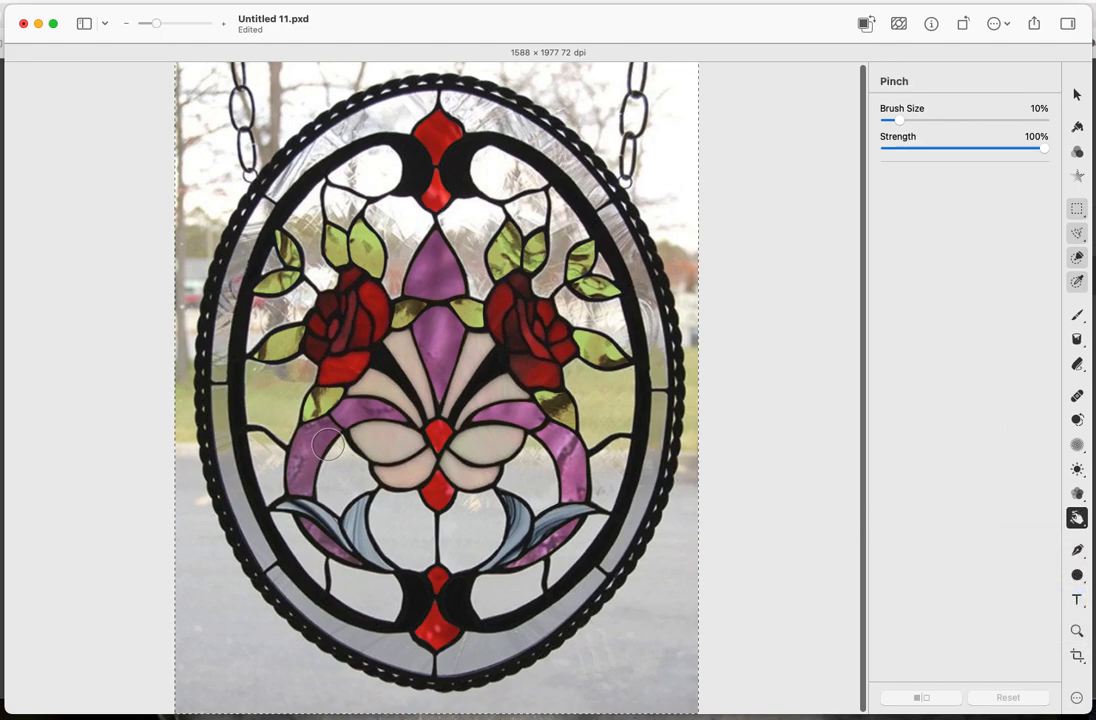
{"action": "left_click", "coordinate": [354, 441]}
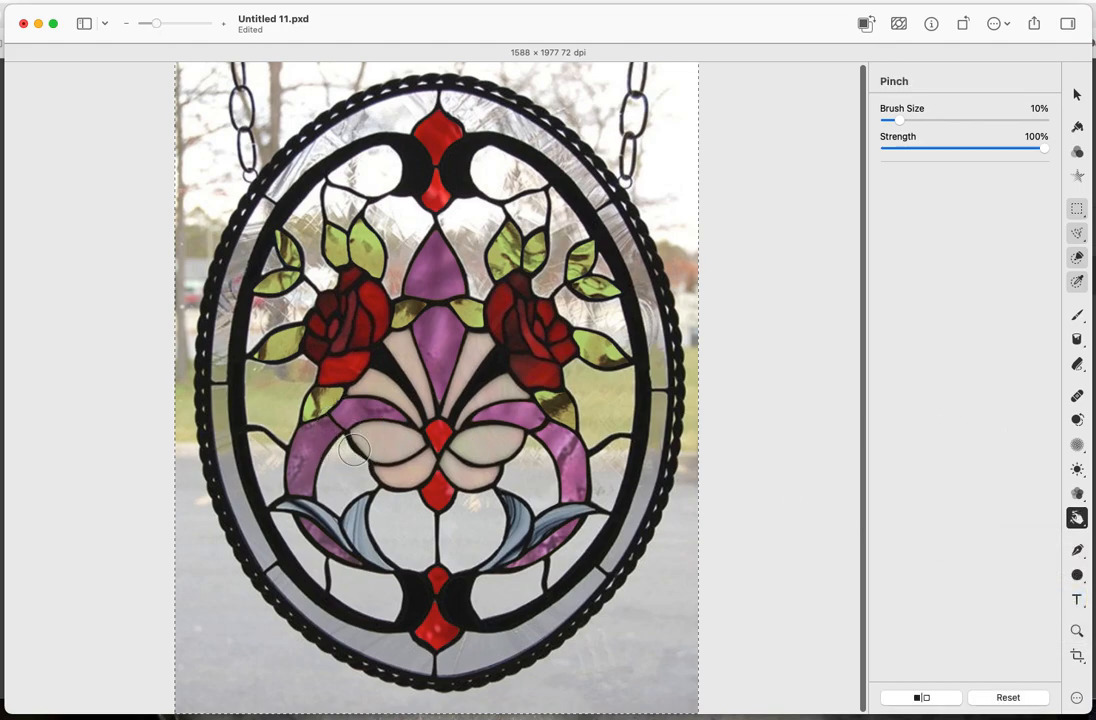
{"action": "left_click", "coordinate": [354, 444]}
{"action": "left_click", "coordinate": [352, 440]}
{"action": "left_click", "coordinate": [350, 436]}
{"action": "left_click", "coordinate": [353, 444]}
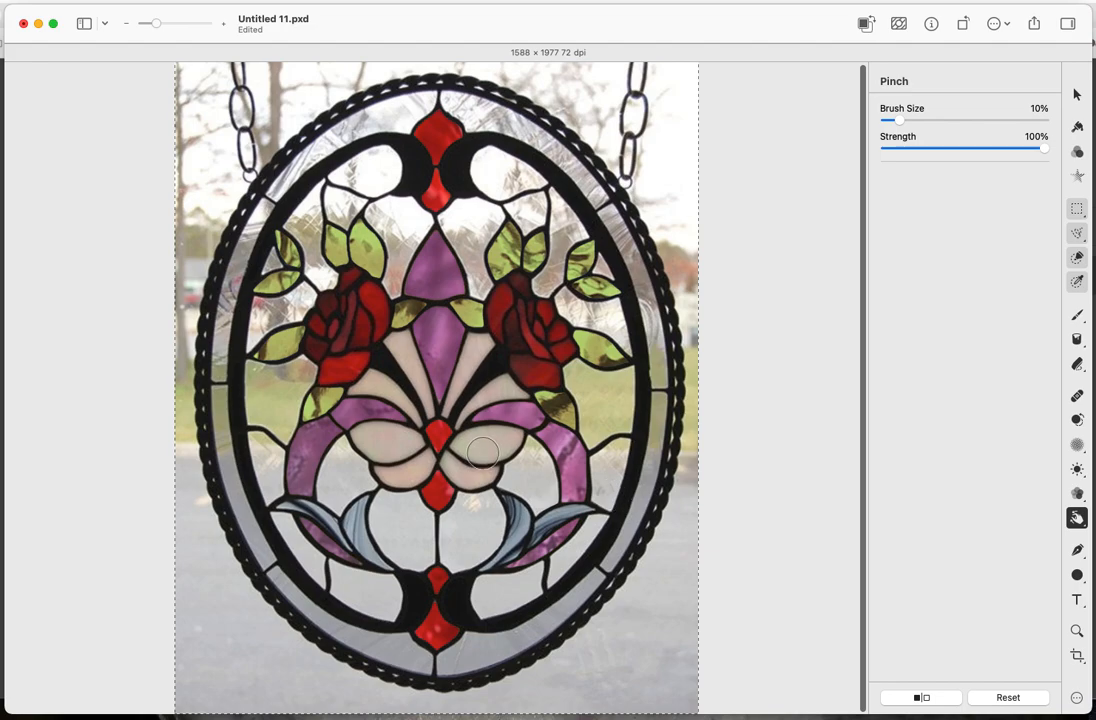
{"action": "left_click", "coordinate": [427, 441]}
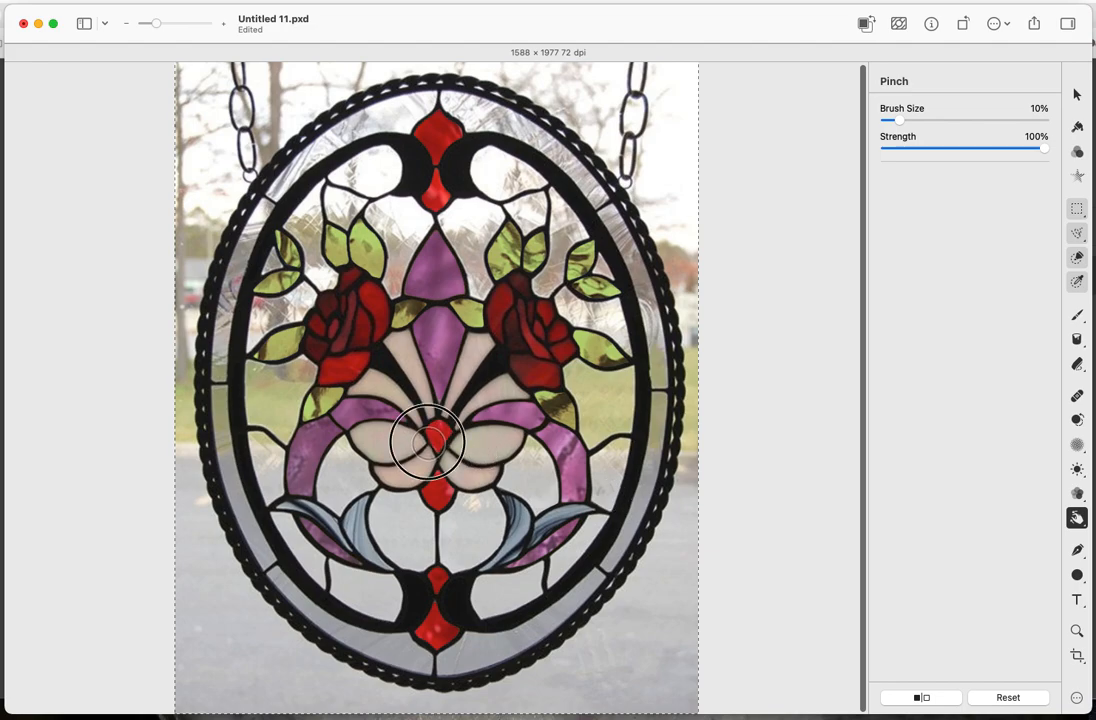
{"action": "key", "text": "super+z"}
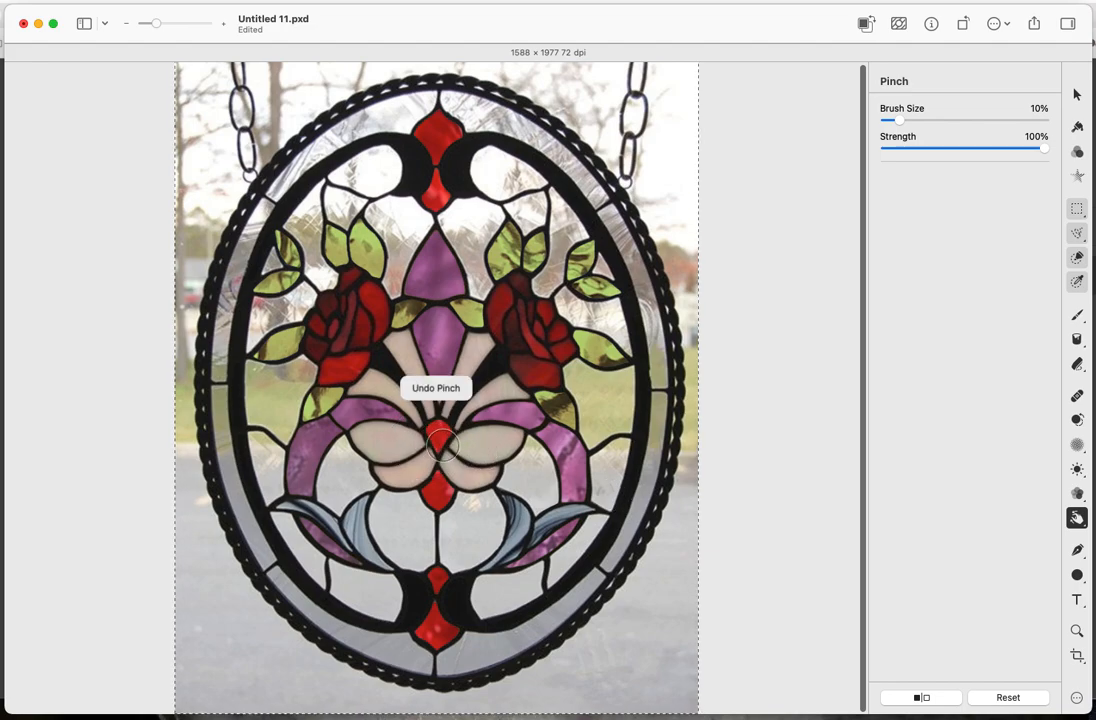